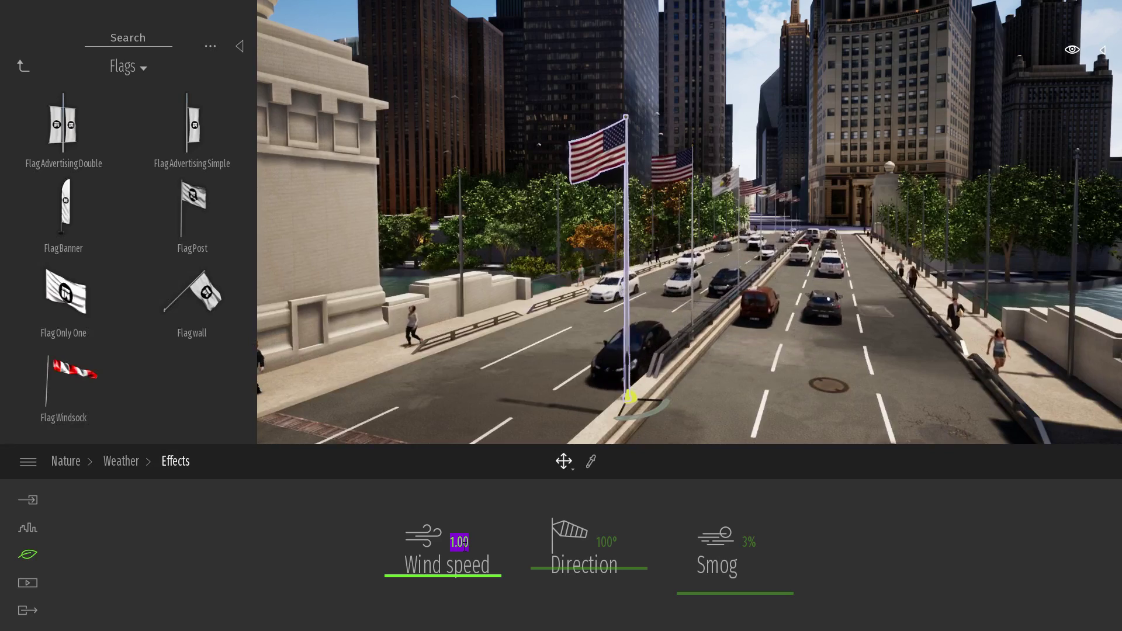
# Step: Set the wind speed to 0, and raise it slightly to 0.10
pyautogui.write('0')
pyautogui.press('Return')
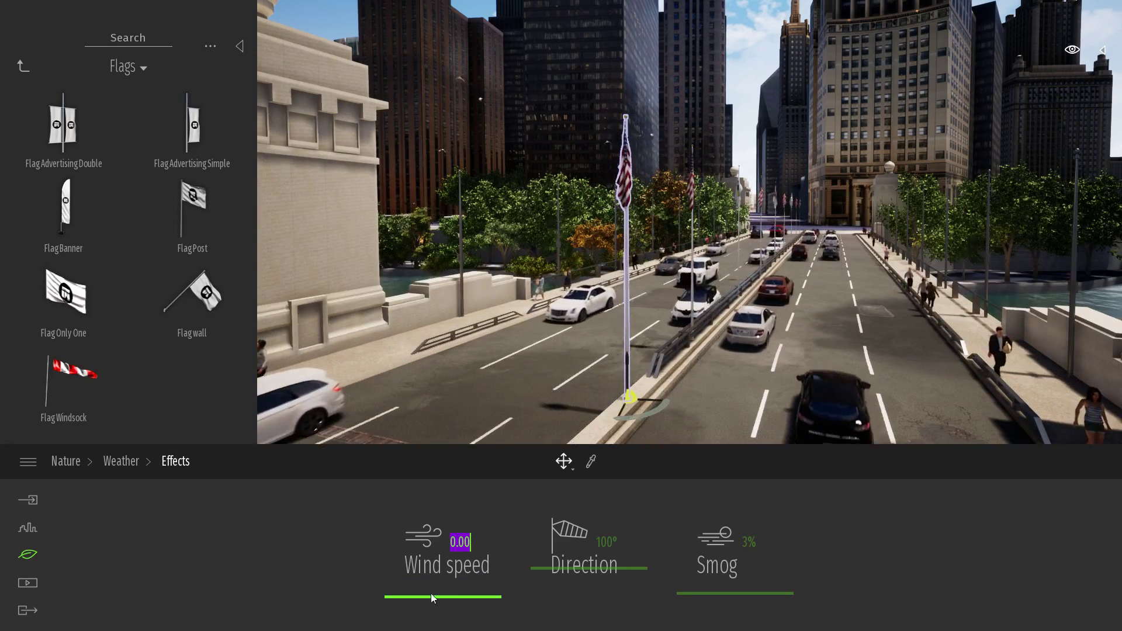
pyautogui.scroll(1, 447, 575)
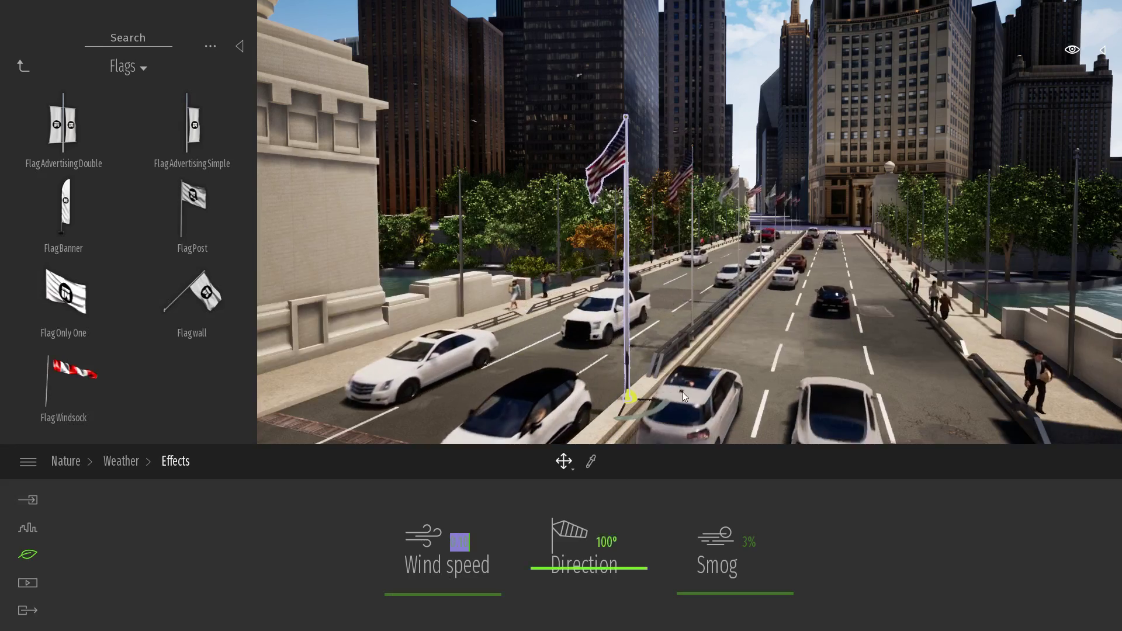
pyautogui.moveTo(724, 327); pyautogui.dragTo(765, 280, button='right')
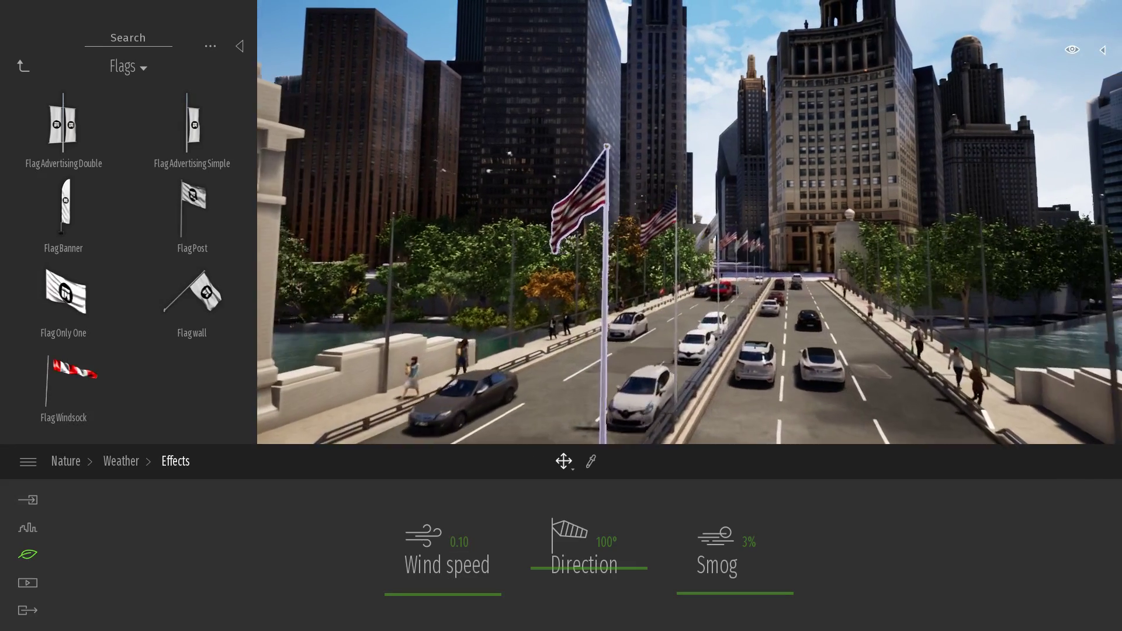
# Step: Set the wind direction to 268° and view the row of flags on the bridge from farther back
pyautogui.scroll(2, 571, 582)
pyautogui.moveTo(572, 576); pyautogui.dragTo(596, 518)
pyautogui.click(745, 354)
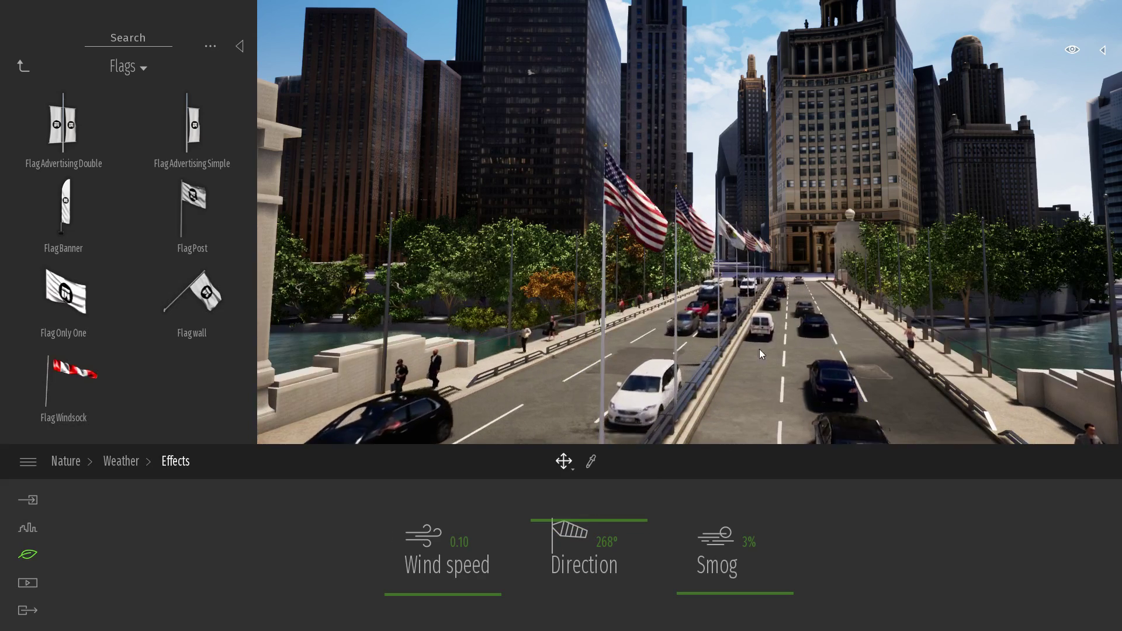
pyautogui.keyDown('shift'); pyautogui.moveTo(906, 293); pyautogui.dragTo(892, 286, button='middle'); pyautogui.keyUp('shift')
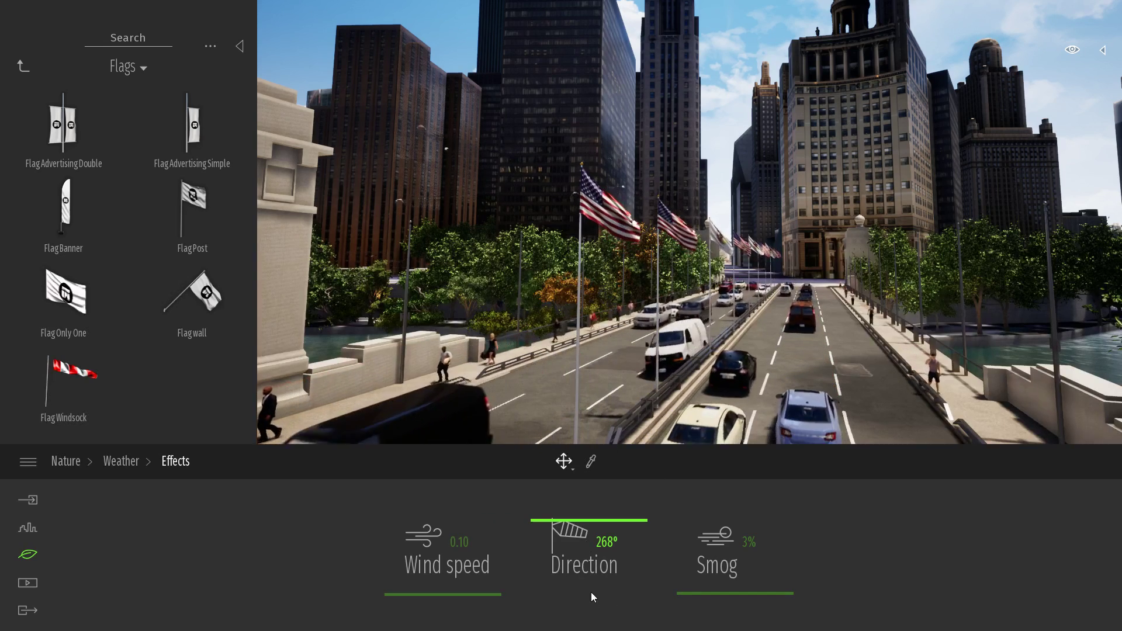
pyautogui.moveTo(543, 327)
pyautogui.mouseDown(button='right')
pyautogui.moveTo(569, 336)
pyautogui.moveTo(539, 328)
pyautogui.moveTo(550, 345)
pyautogui.mouseUp(button='right')
pyautogui.press('s')
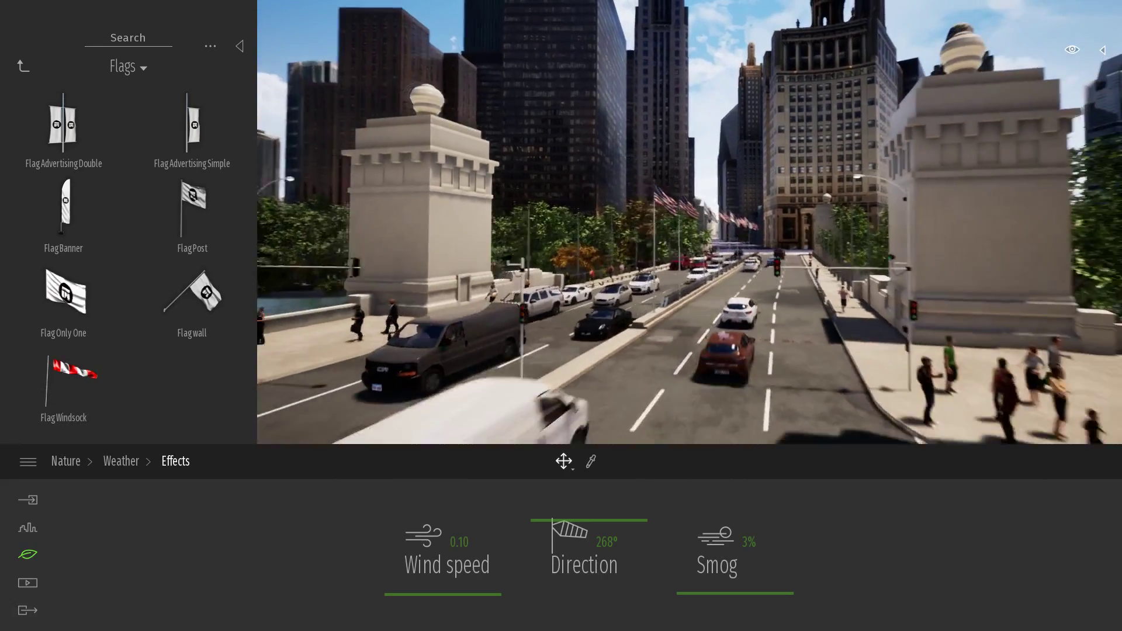
# Step: Open the recent scene HouseInteriorDemo2019.tm without saving the current one, accepting the missing image file notice
pyautogui.click(28, 462)
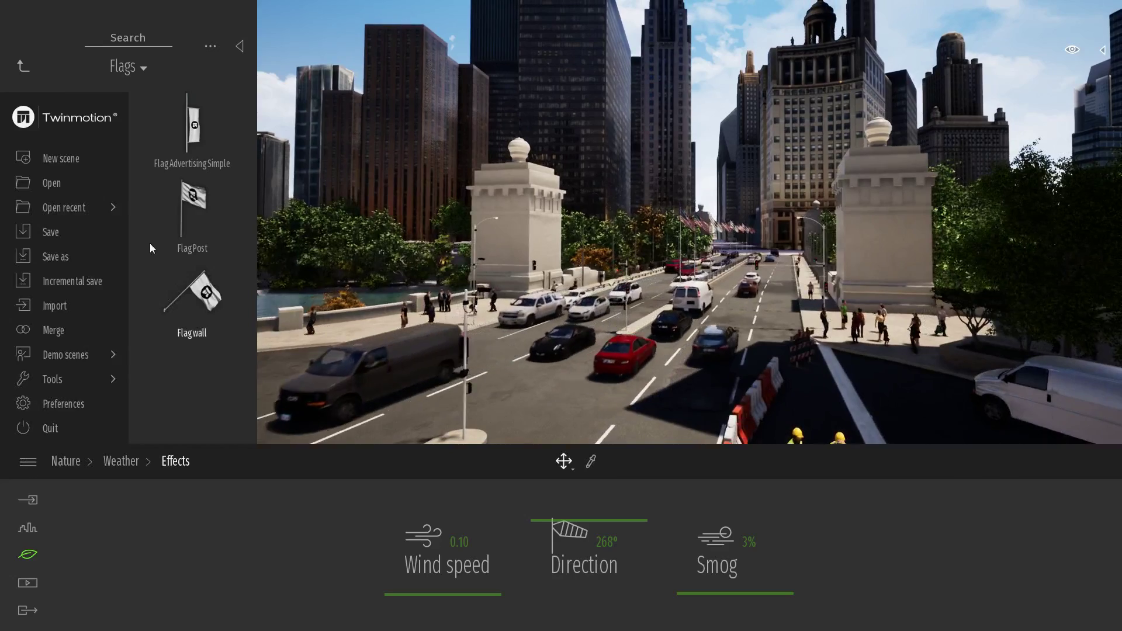
pyautogui.moveTo(87, 209)
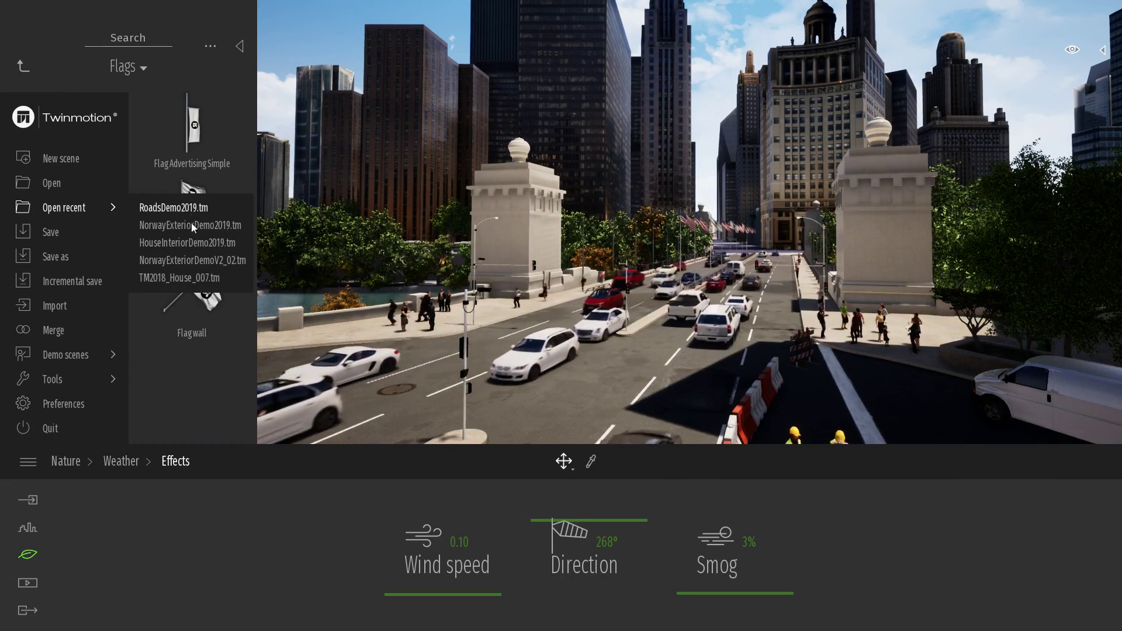
pyautogui.click(197, 243)
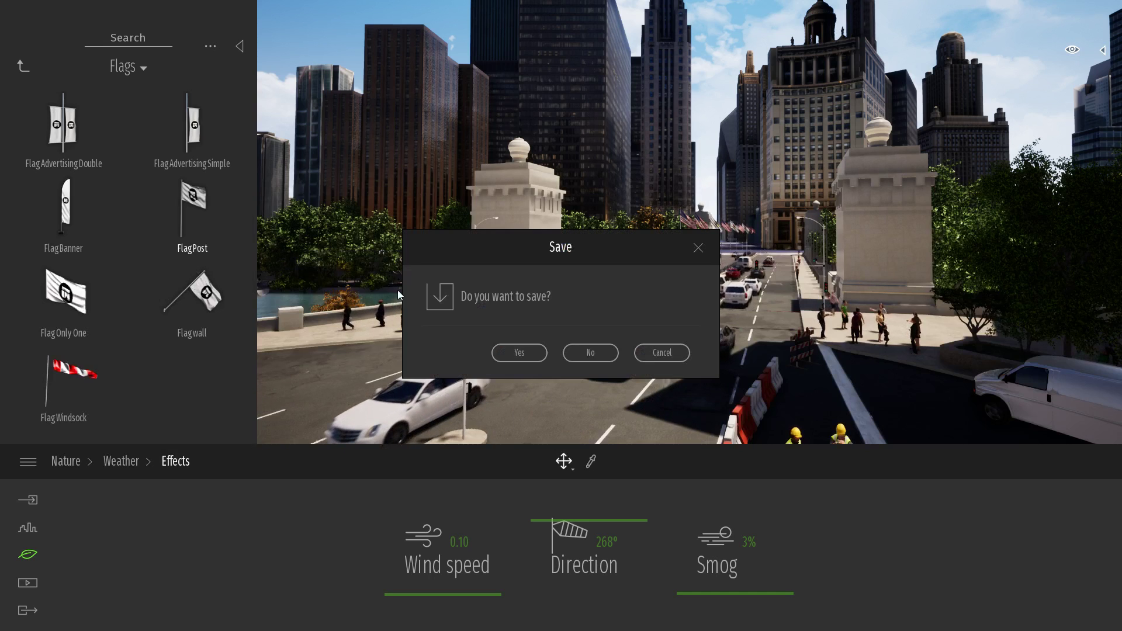
pyautogui.click(590, 353)
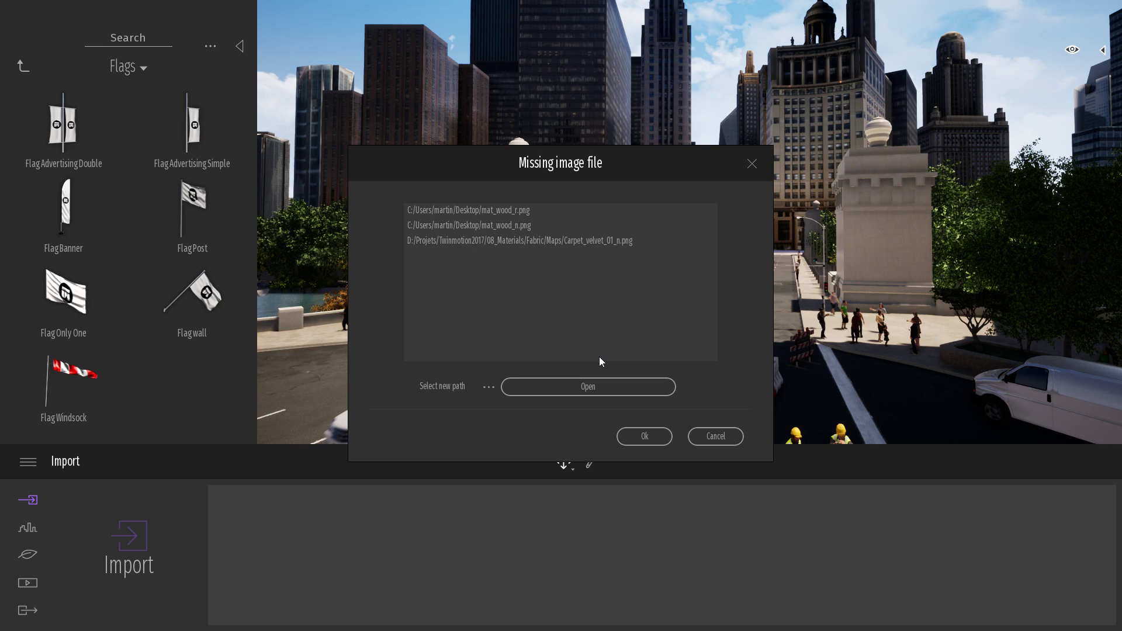
pyautogui.click(650, 435)
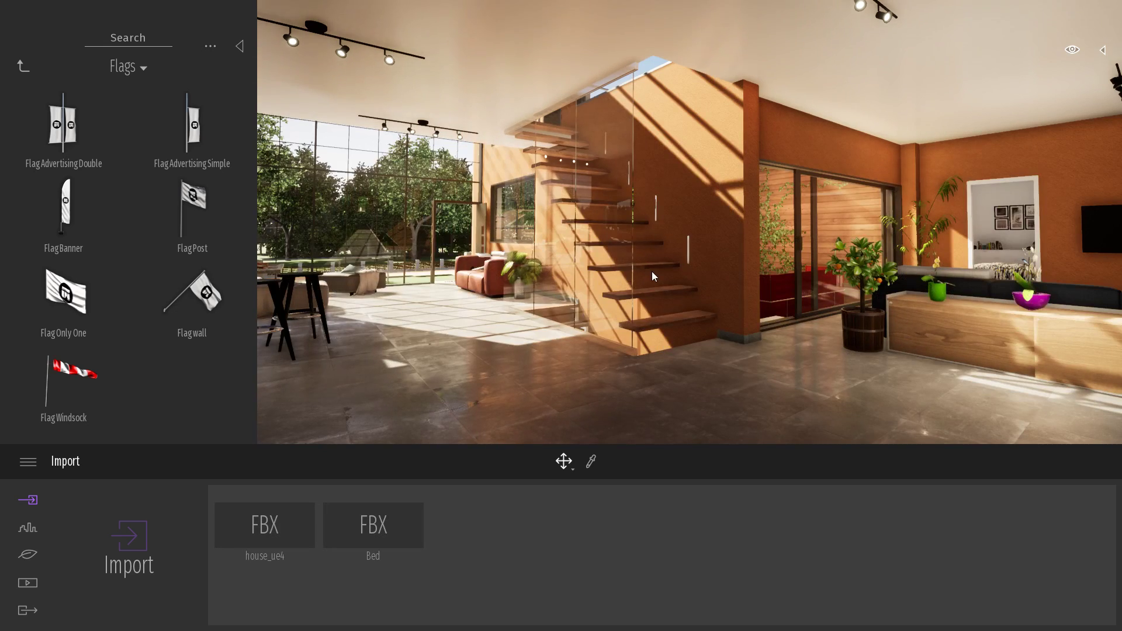
# Step: Walk through the house into the bedroom and examine the bed, picture shelves and wall-mounted television
pyautogui.moveTo(845, 274); pyautogui.dragTo(1102, 273, button='right')
pyautogui.press('w')
pyautogui.press('w')
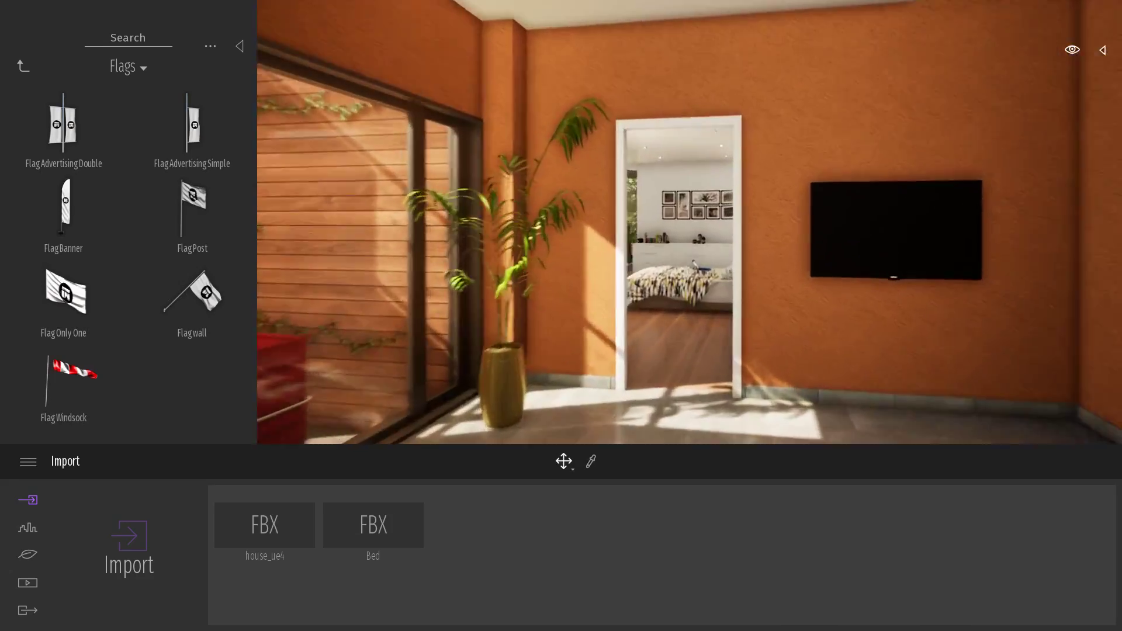
pyautogui.press('w')
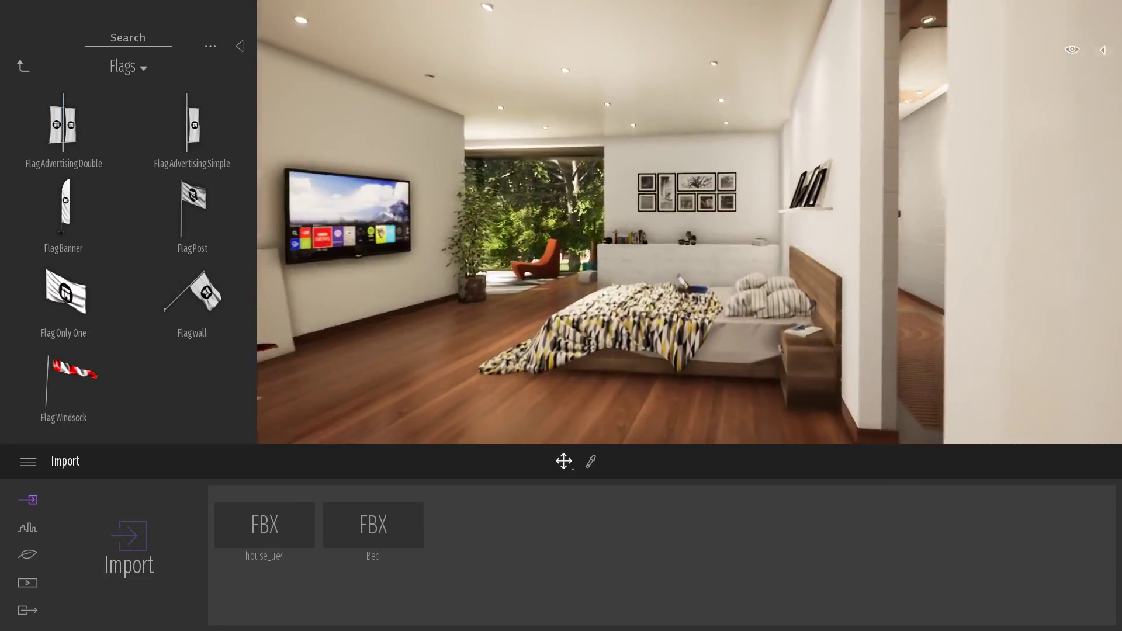
pyautogui.press('w')
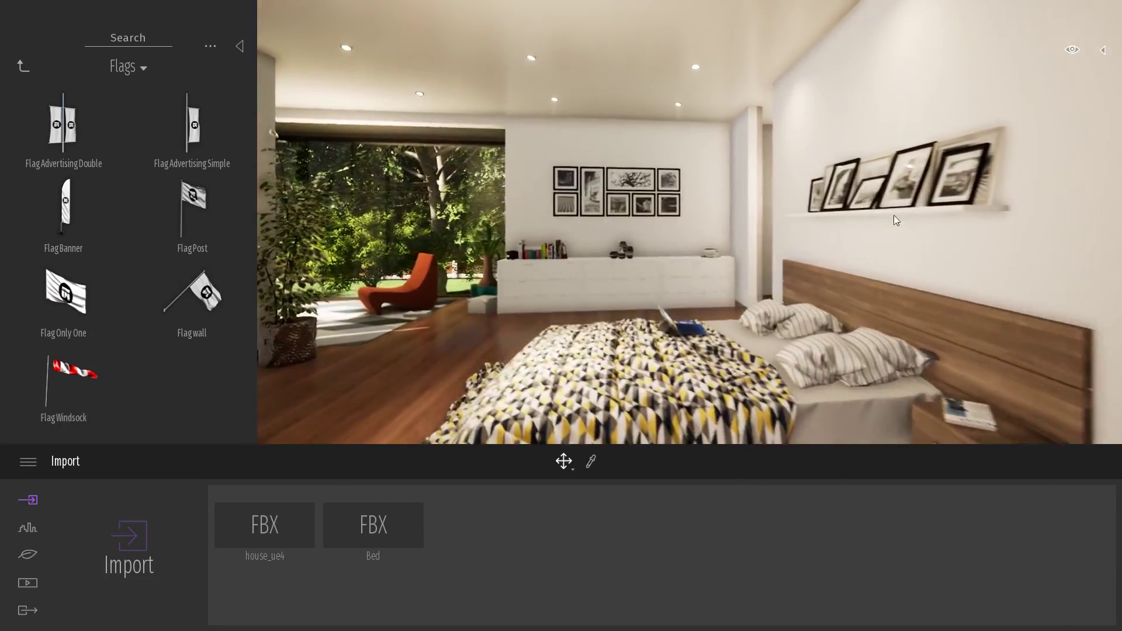
pyautogui.press('w')
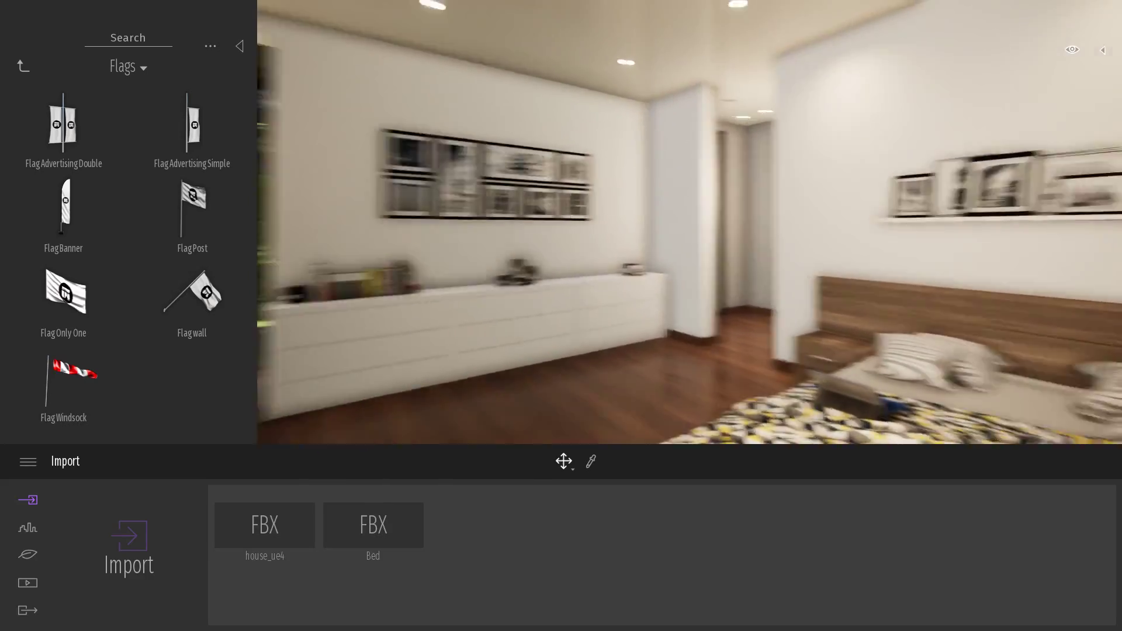
pyautogui.moveTo(690, 222); pyautogui.dragTo(1046, 222, button='right')
pyautogui.moveTo(643, 277); pyautogui.dragTo(824, 278, button='right')
pyautogui.press('s')
pyautogui.press('s')
pyautogui.moveTo(736, 262); pyautogui.dragTo(743, 263, button='right')
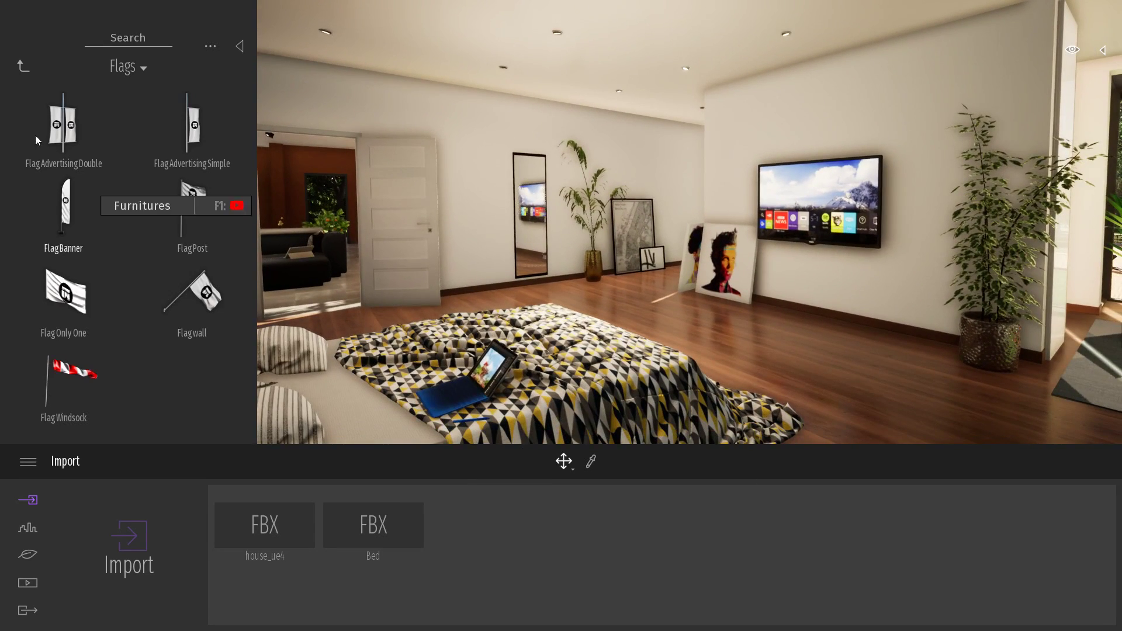
# Step: Browse the living room decorations in the home furniture library as far as the carpets
pyautogui.click(24, 68)
pyautogui.click(23, 68)
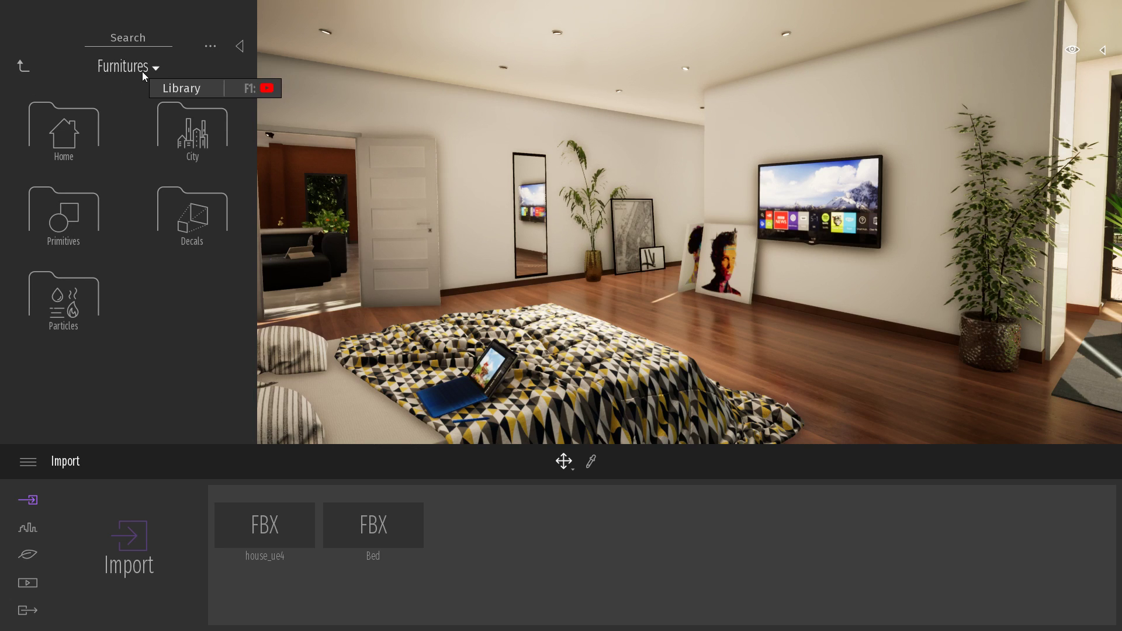
pyautogui.click(73, 128)
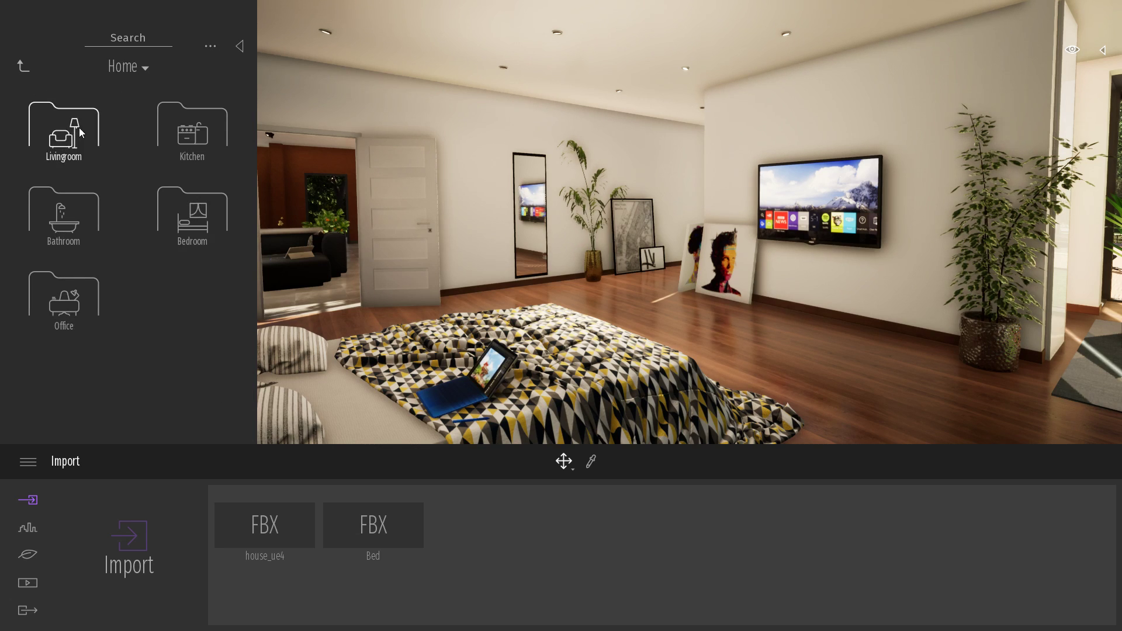
pyautogui.click(47, 129)
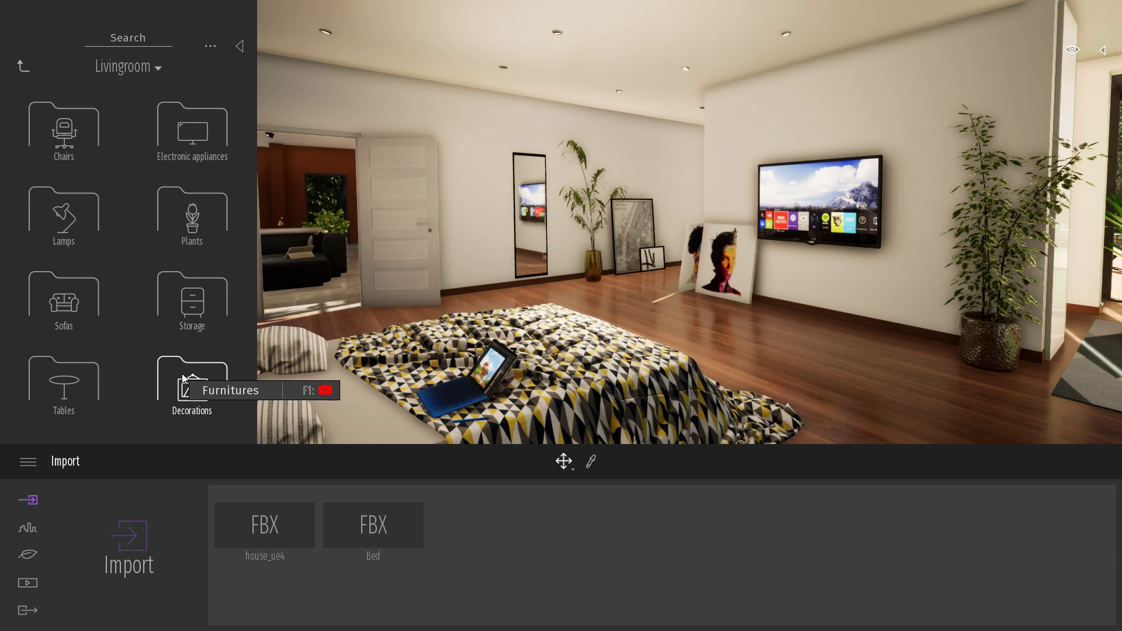
pyautogui.click(183, 378)
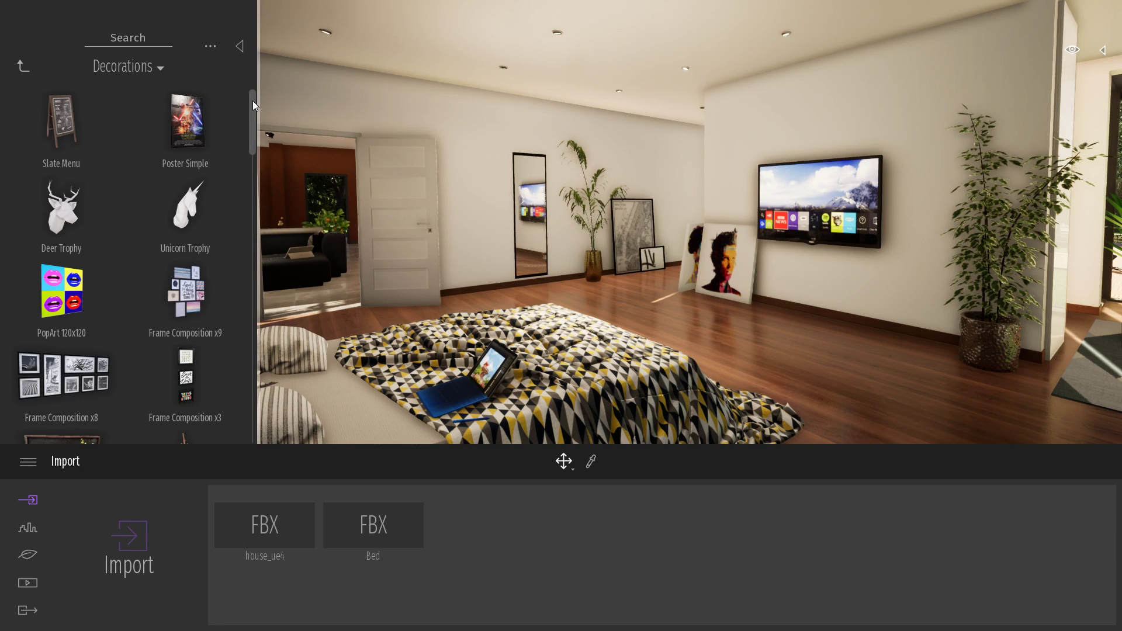
pyautogui.moveTo(252, 100); pyautogui.dragTo(257, 142)
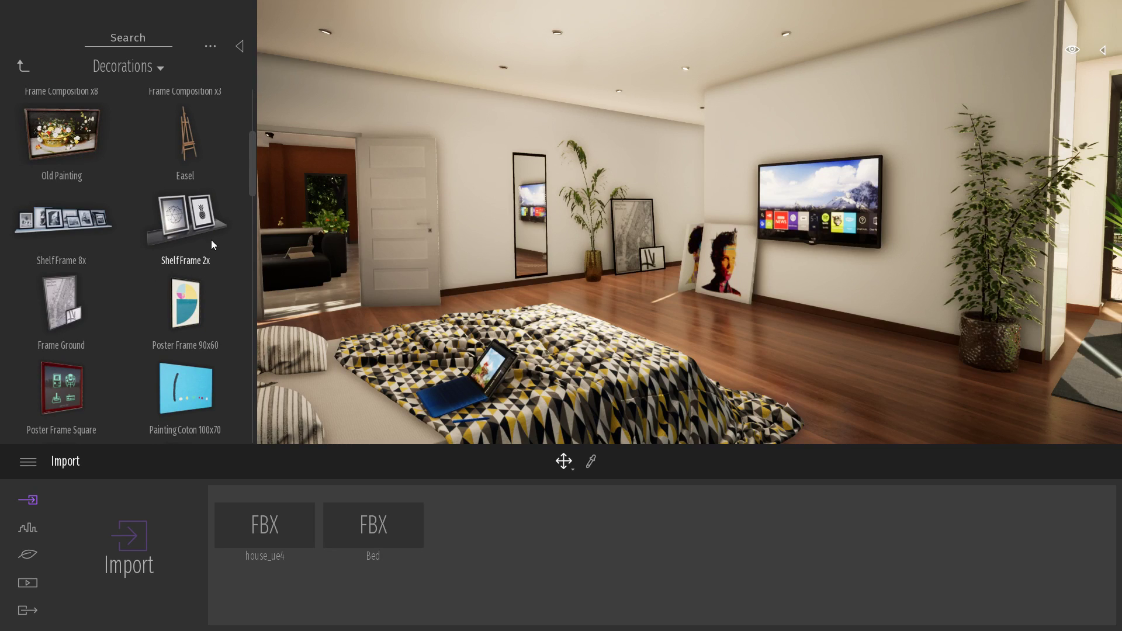
pyautogui.moveTo(253, 158); pyautogui.dragTo(263, 394)
# Step: Examine the pile of the geometric carpet beside the glass wall, up close and from farther back
pyautogui.moveTo(507, 290); pyautogui.dragTo(643, 295, button='right')
pyautogui.press('w')
pyautogui.press('w')
pyautogui.press('w')
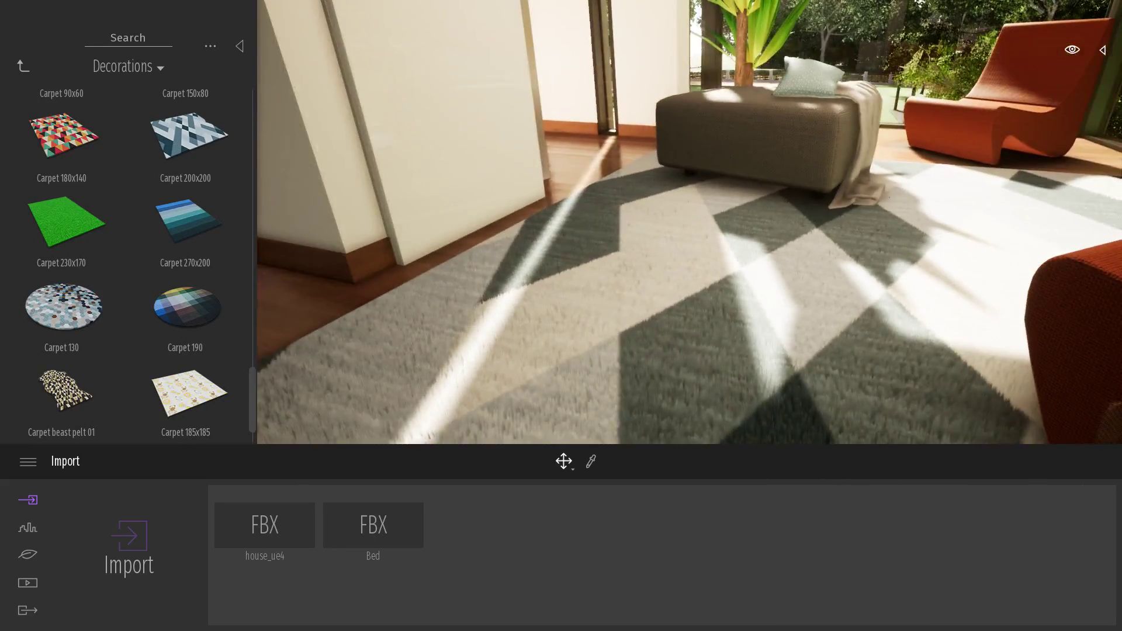
pyautogui.press('w')
pyautogui.press('q')
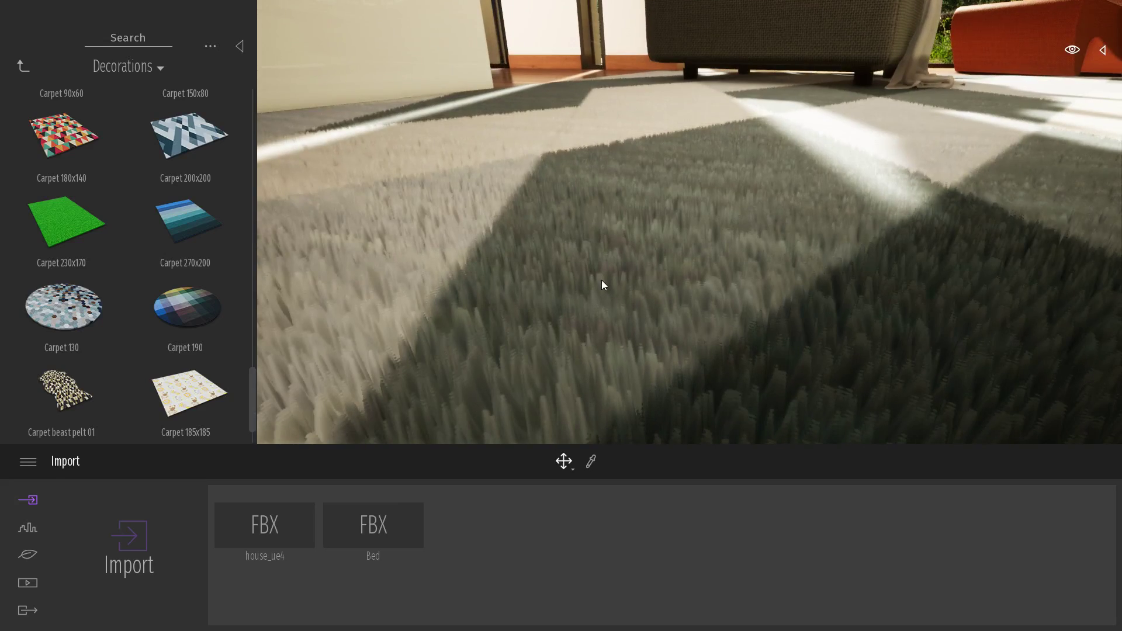
pyautogui.press('s')
pyautogui.moveTo(651, 242); pyautogui.dragTo(550, 228, button='right')
pyautogui.press('d')
pyautogui.moveTo(689, 222); pyautogui.dragTo(651, 260, button='middle')
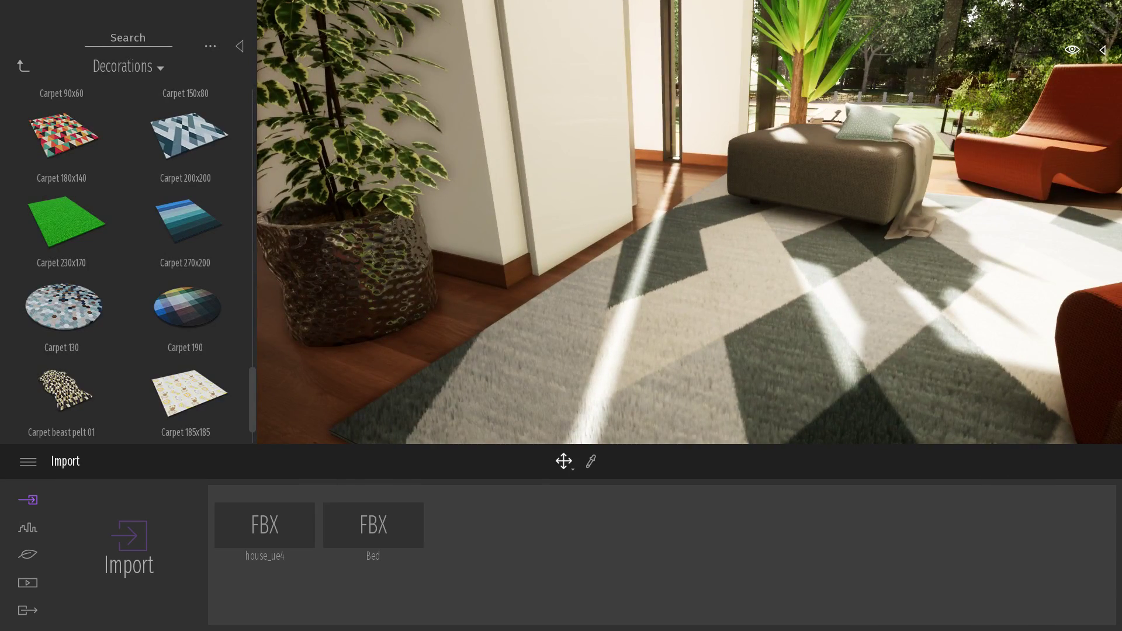
pyautogui.moveTo(650, 243); pyautogui.dragTo(622, 221, button='right')
pyautogui.press('s')
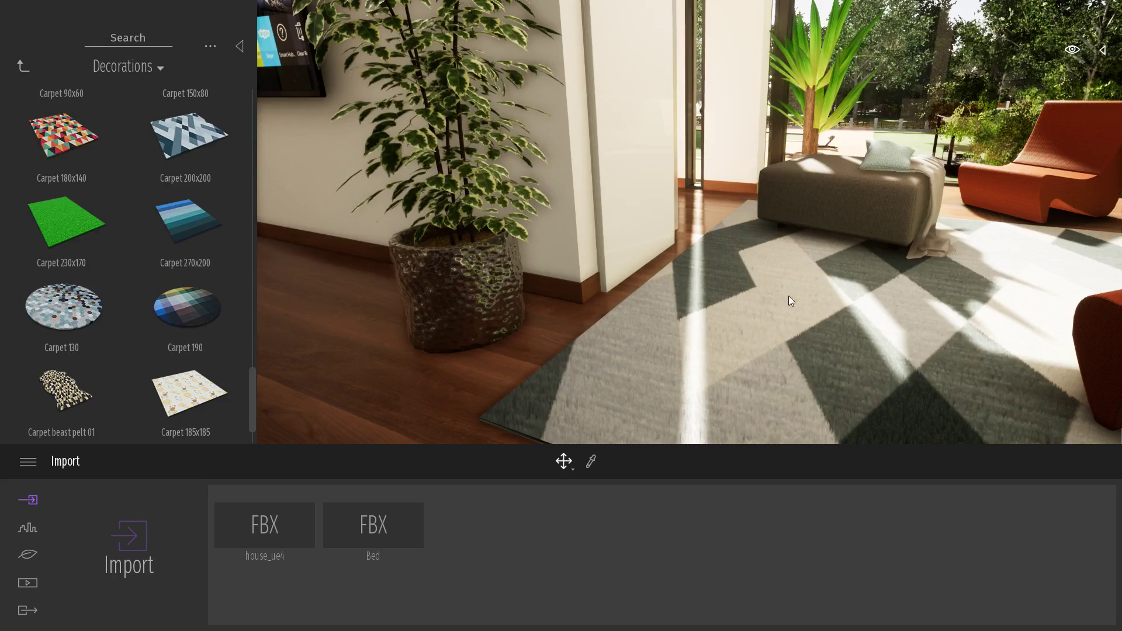
pyautogui.moveTo(787, 298); pyautogui.dragTo(841, 310, button='right')
pyautogui.moveTo(761, 364); pyautogui.dragTo(780, 362, button='right')
pyautogui.press('a')
pyautogui.press('s')
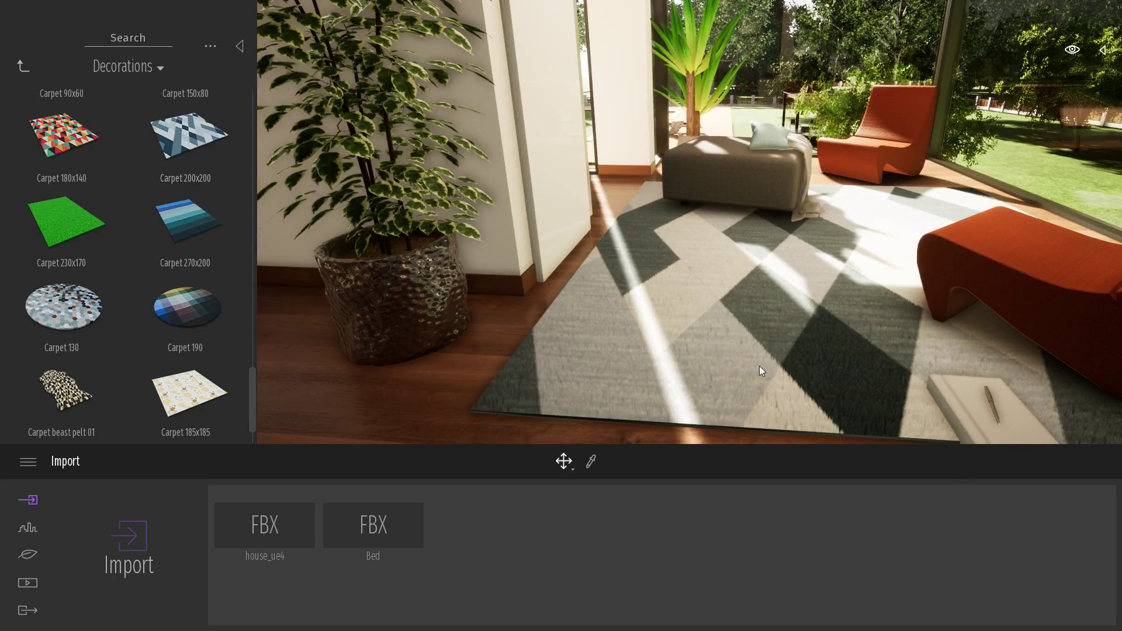
# Step: Apply the fabric material Long pile carpet 03 to the carpet beside the glass wall
pyautogui.click(22, 65)
pyautogui.click(23, 64)
pyautogui.click(22, 65)
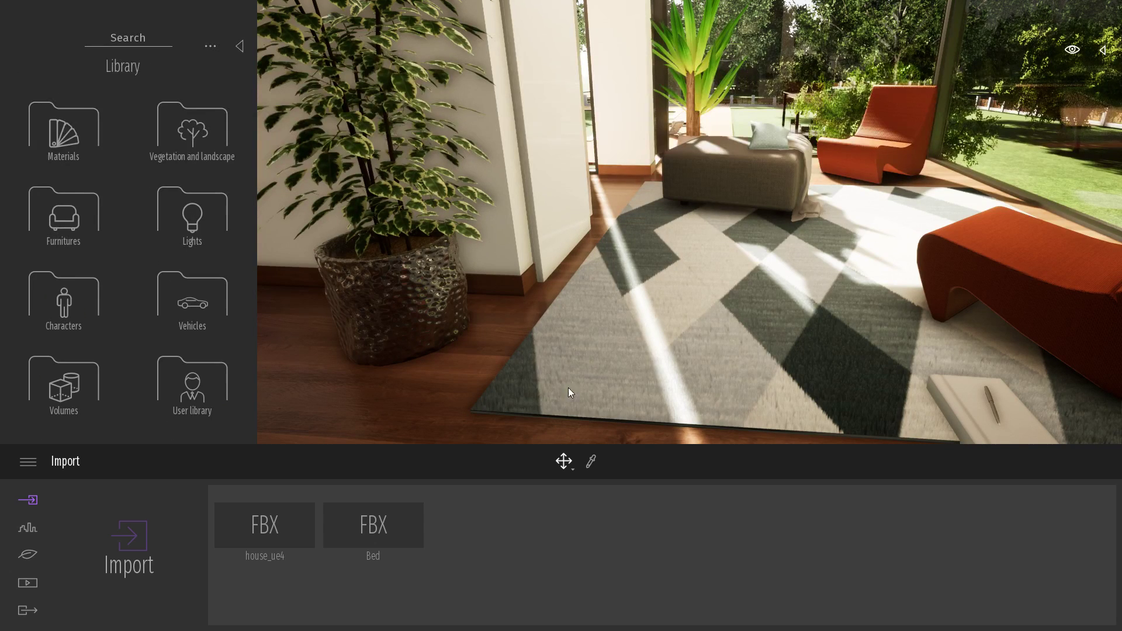
pyautogui.click(66, 124)
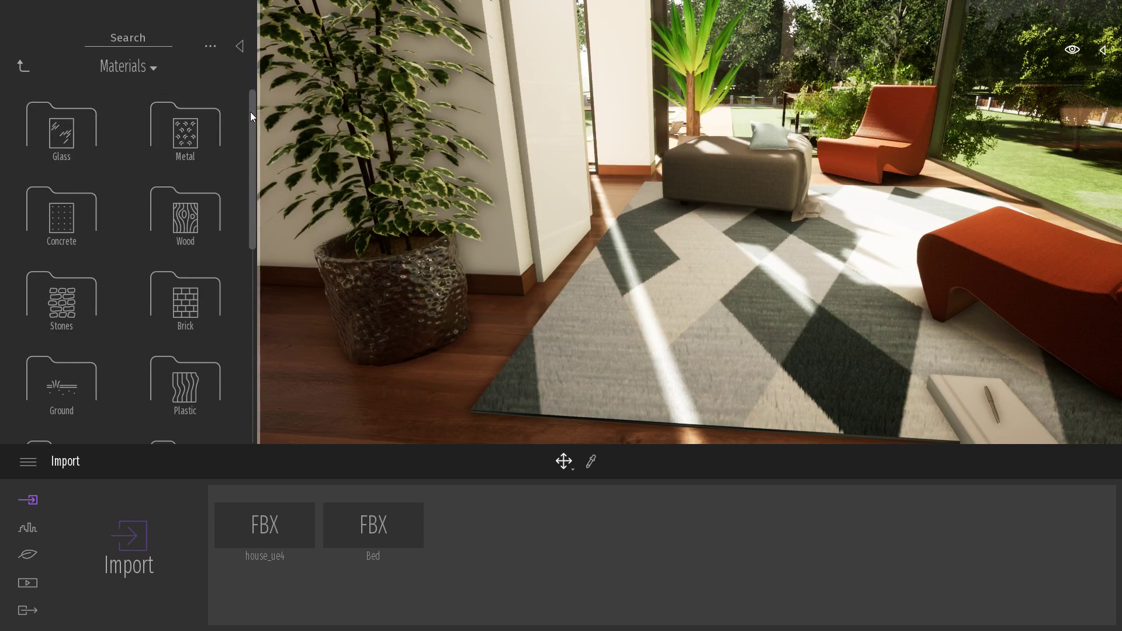
pyautogui.moveTo(250, 111); pyautogui.dragTo(253, 287)
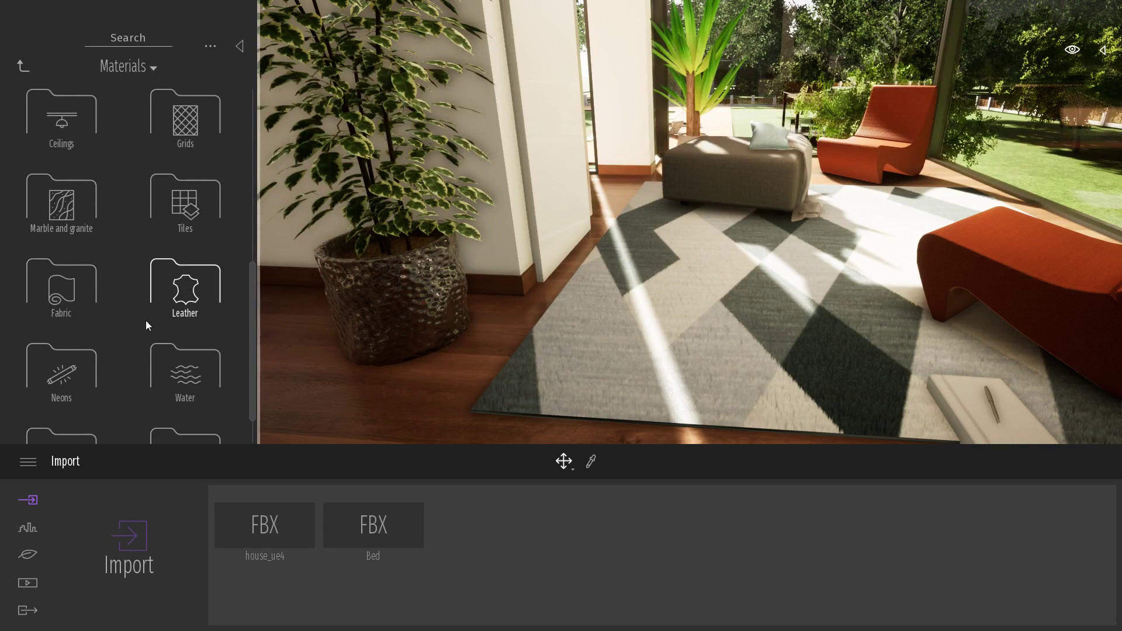
pyautogui.click(80, 294)
pyautogui.moveTo(254, 108); pyautogui.dragTo(269, 346)
pyautogui.moveTo(222, 287)
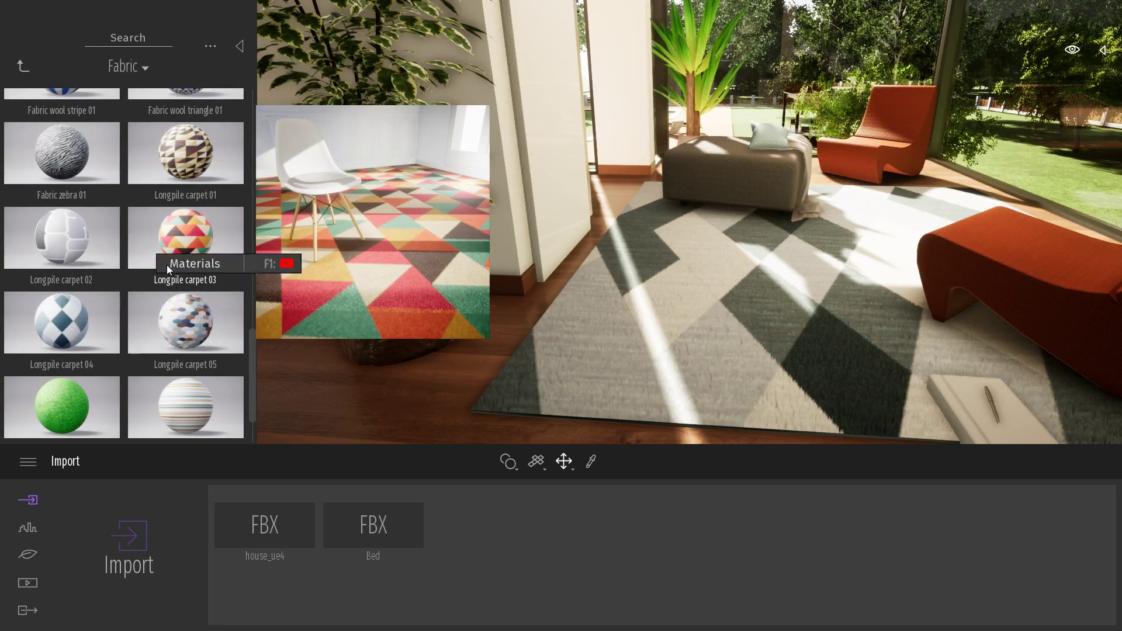
pyautogui.moveTo(184, 254); pyautogui.dragTo(784, 360)
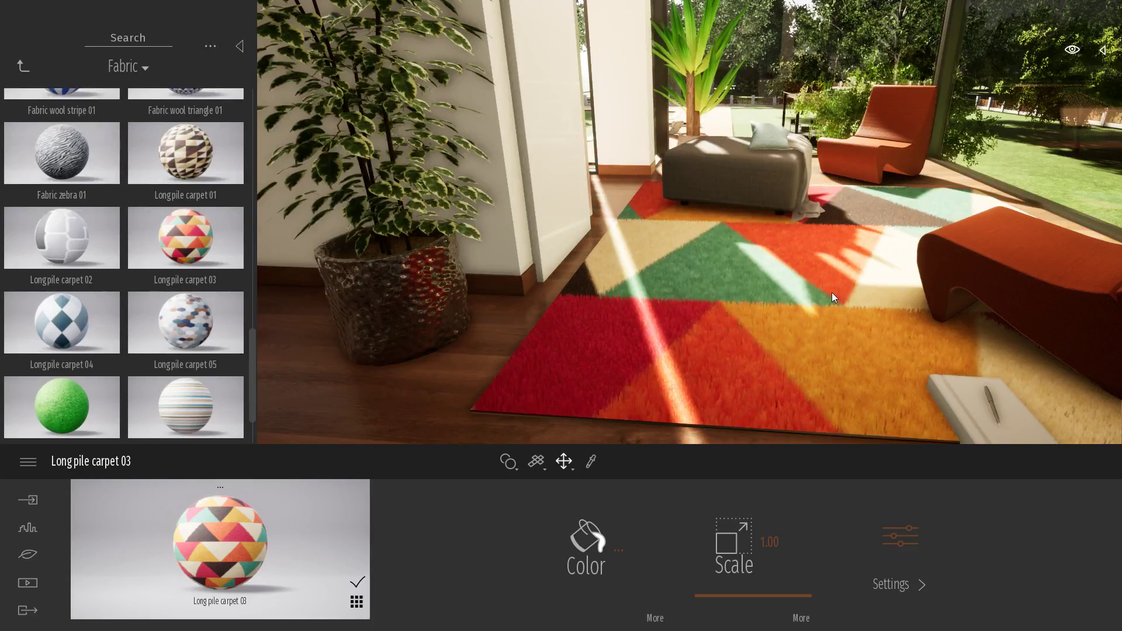
# Step: Set the Tiling of the Long pile carpet 03 material to 7.40 in its settings
pyautogui.scroll(3, 832, 292)
pyautogui.moveTo(832, 292)
pyautogui.mouseDown(button='right')
pyautogui.moveTo(742, 345)
pyautogui.moveTo(847, 292)
pyautogui.moveTo(759, 322)
pyautogui.mouseUp(button='right')
pyautogui.press('s')
pyautogui.press('d')
pyautogui.press('w')
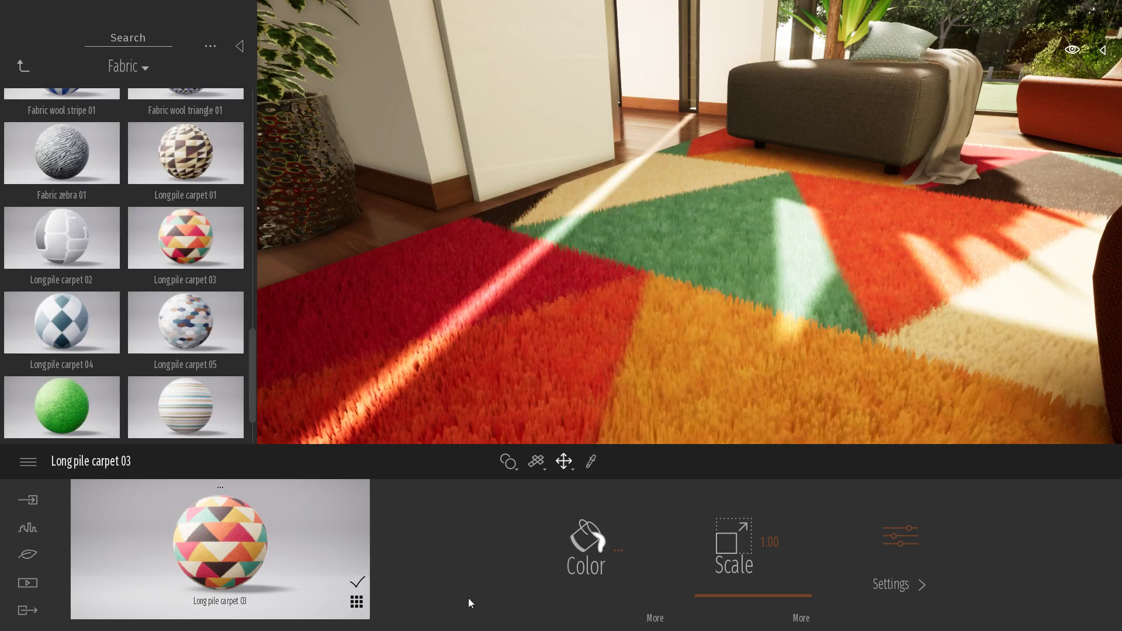
pyautogui.click(899, 538)
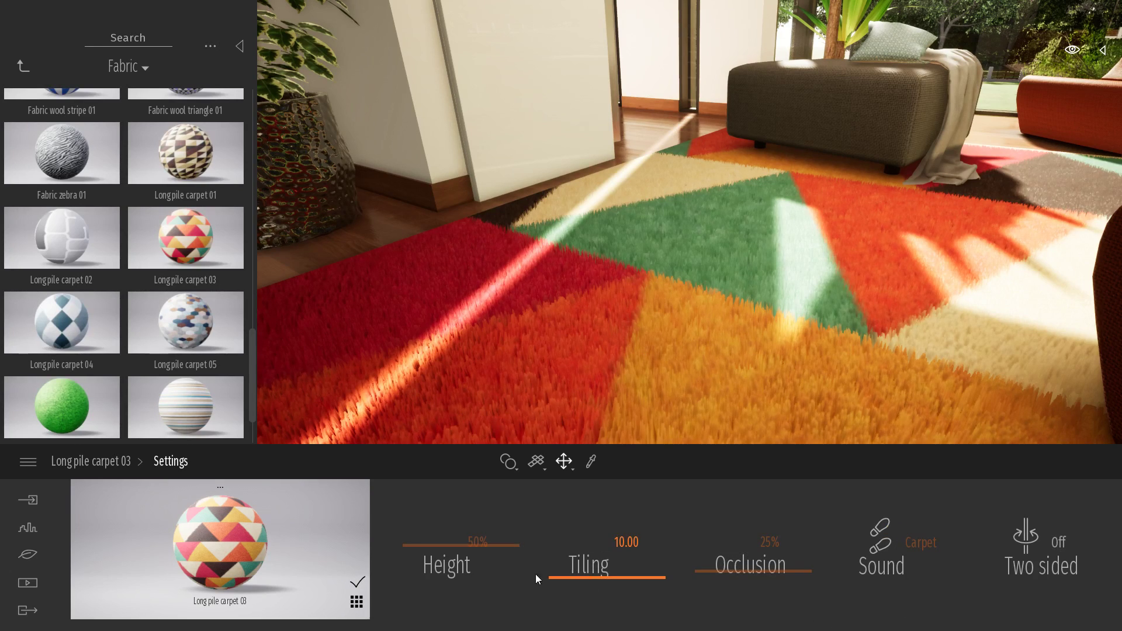
pyautogui.moveTo(570, 578)
pyautogui.mouseDown()
pyautogui.moveTo(570, 554)
pyautogui.moveTo(578, 593)
pyautogui.mouseUp()
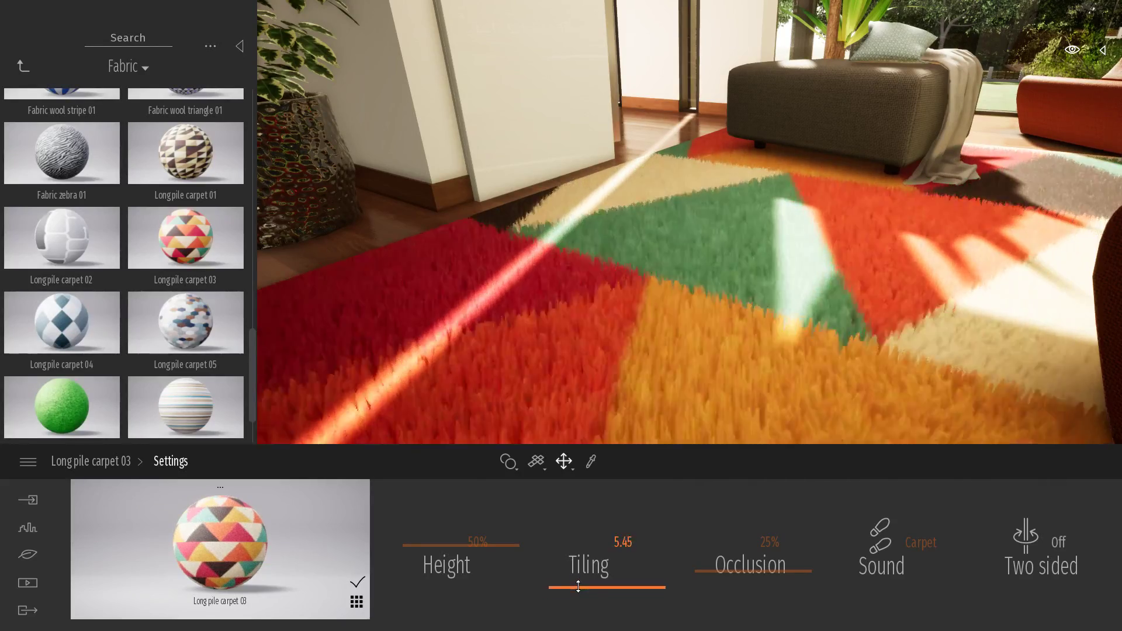
pyautogui.press('s')
pyautogui.press('w')
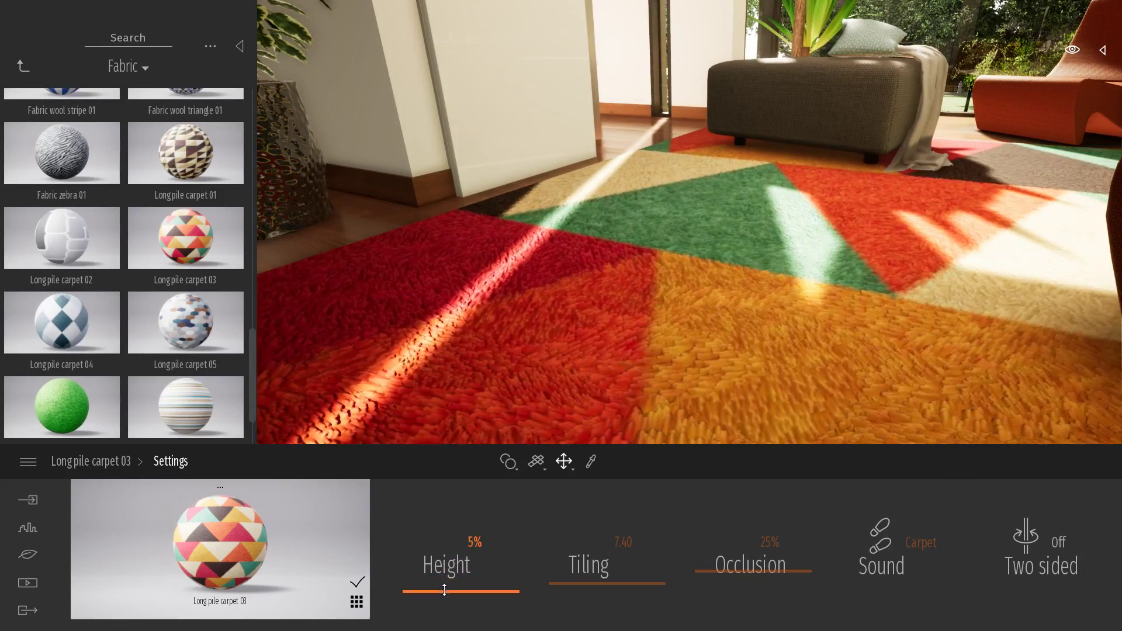
# Step: Set the Height of the Long pile carpet 03 pile to 26%
pyautogui.moveTo(445, 590)
pyautogui.mouseDown()
pyautogui.moveTo(449, 563)
pyautogui.moveTo(454, 597)
pyautogui.mouseUp()
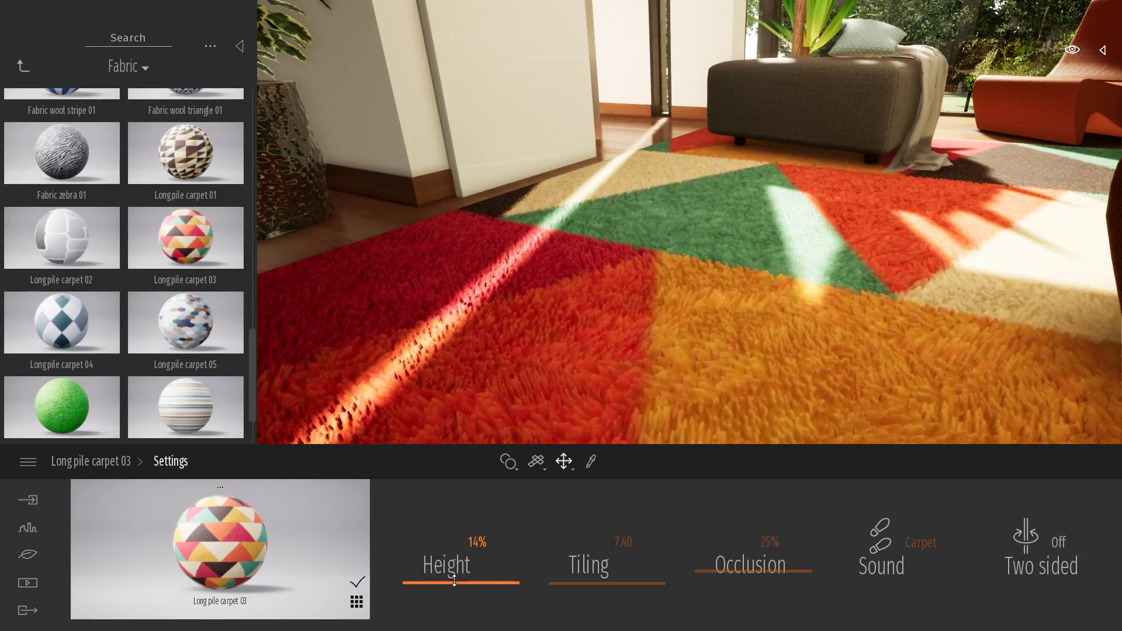
pyautogui.press('s')
pyautogui.moveTo(783, 306); pyautogui.dragTo(713, 275, button='right')
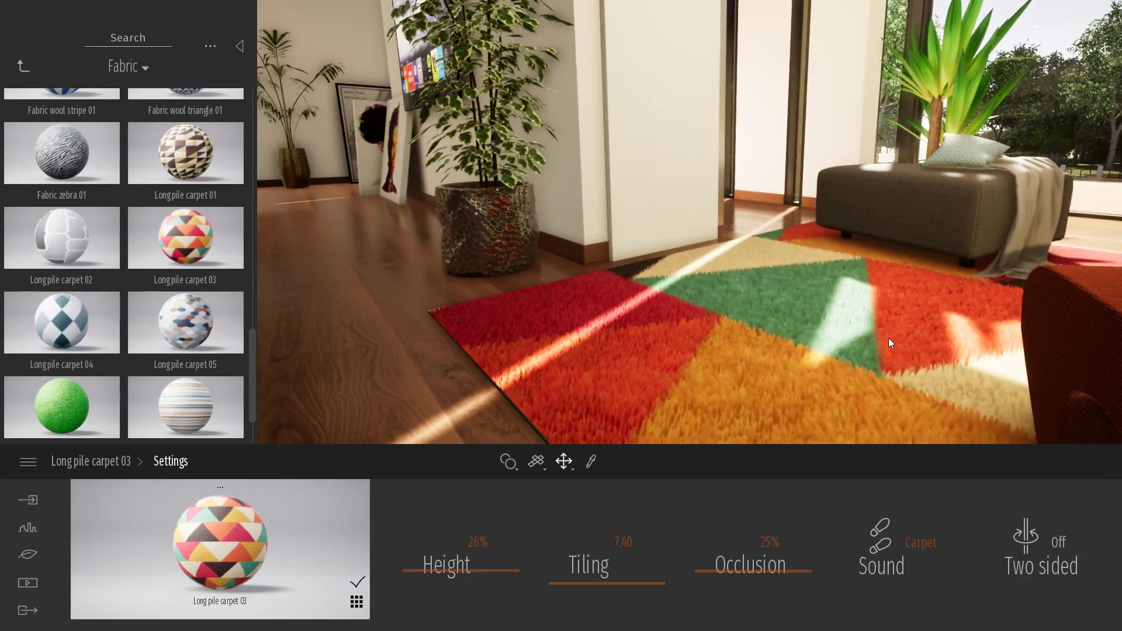
# Step: Return to the bedroom and create a category named Materials in the user library
pyautogui.press('d')
pyautogui.moveTo(891, 343); pyautogui.dragTo(724, 307, button='right')
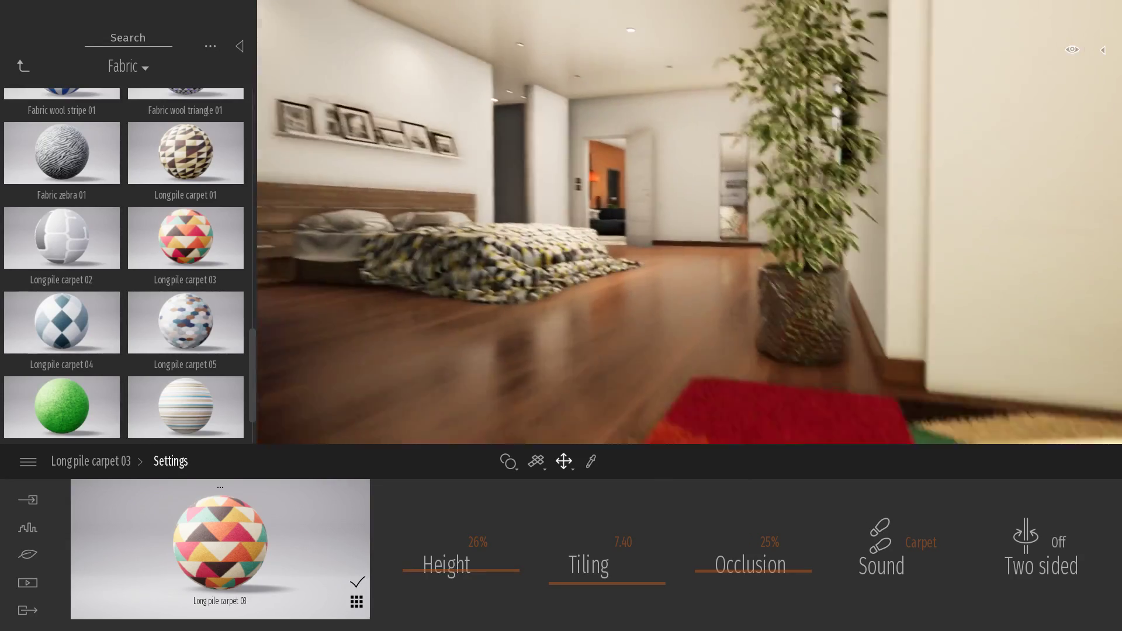
pyautogui.press('w')
pyautogui.press('e')
pyautogui.moveTo(327, 201); pyautogui.dragTo(268, 178, button='right')
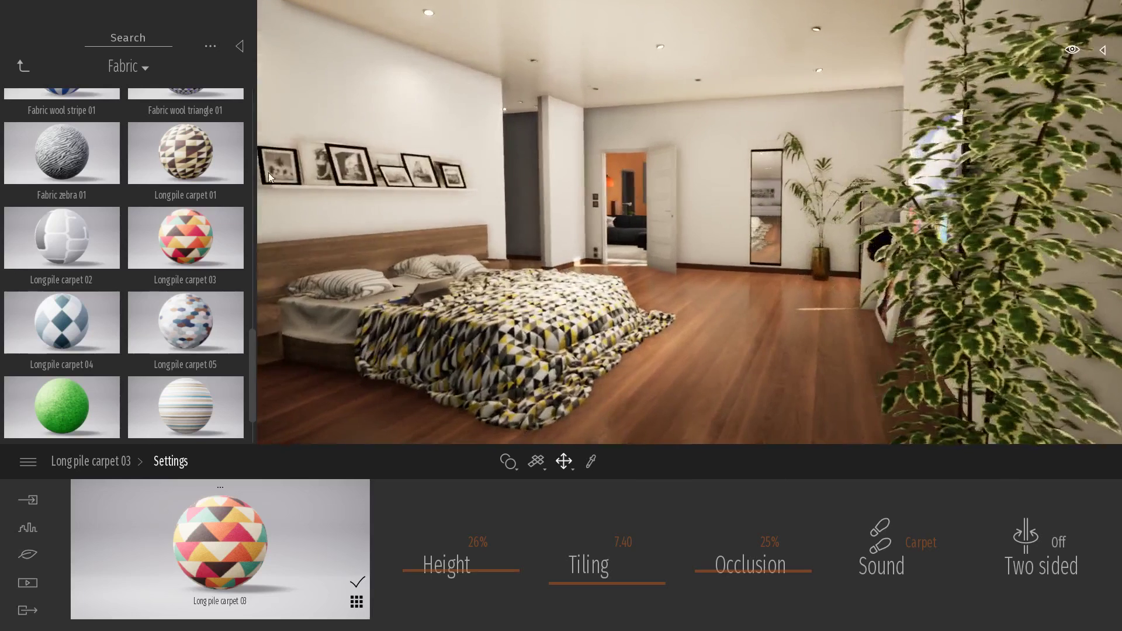
pyautogui.click(20, 66)
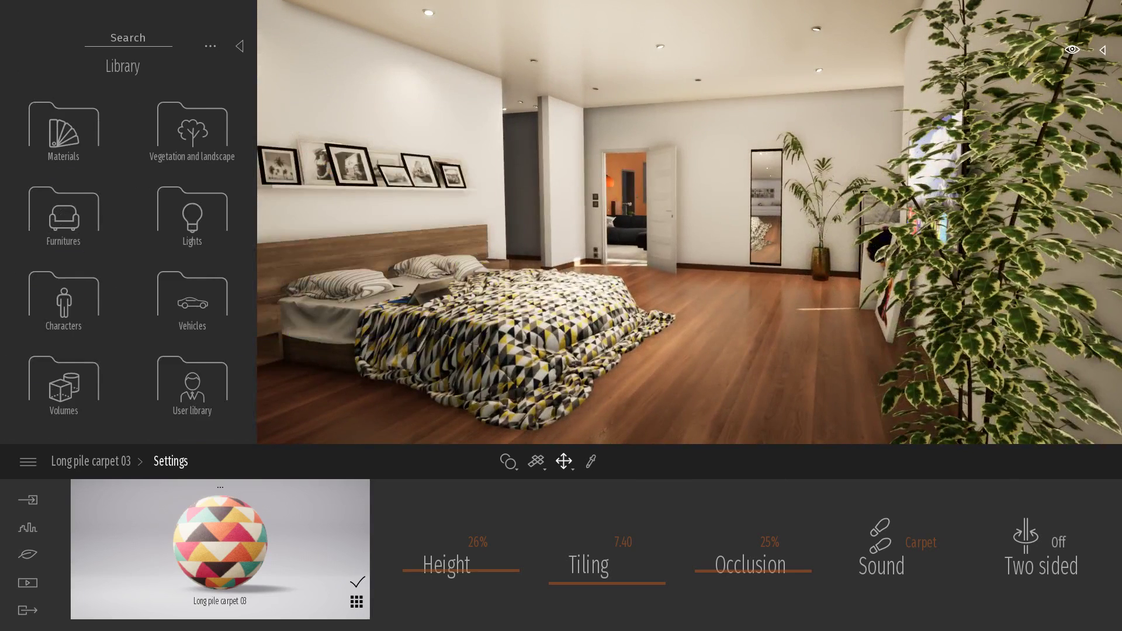
pyautogui.click(180, 390)
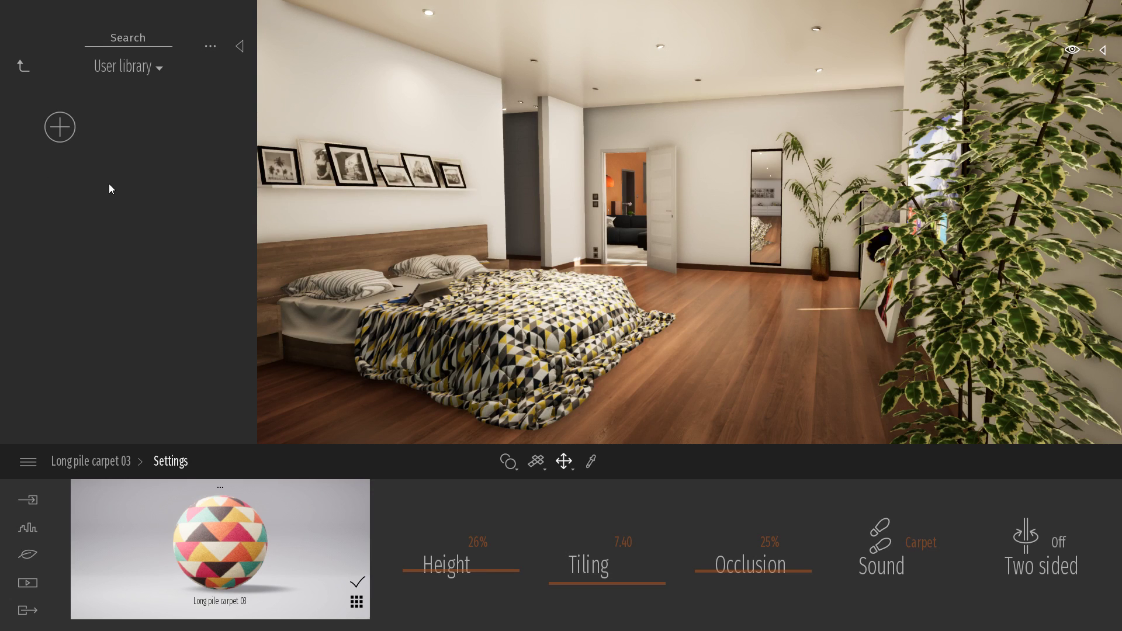
pyautogui.keyDown('shift'); pyautogui.moveTo(157, 216); pyautogui.dragTo(175, 232, button='middle'); pyautogui.keyUp('shift')
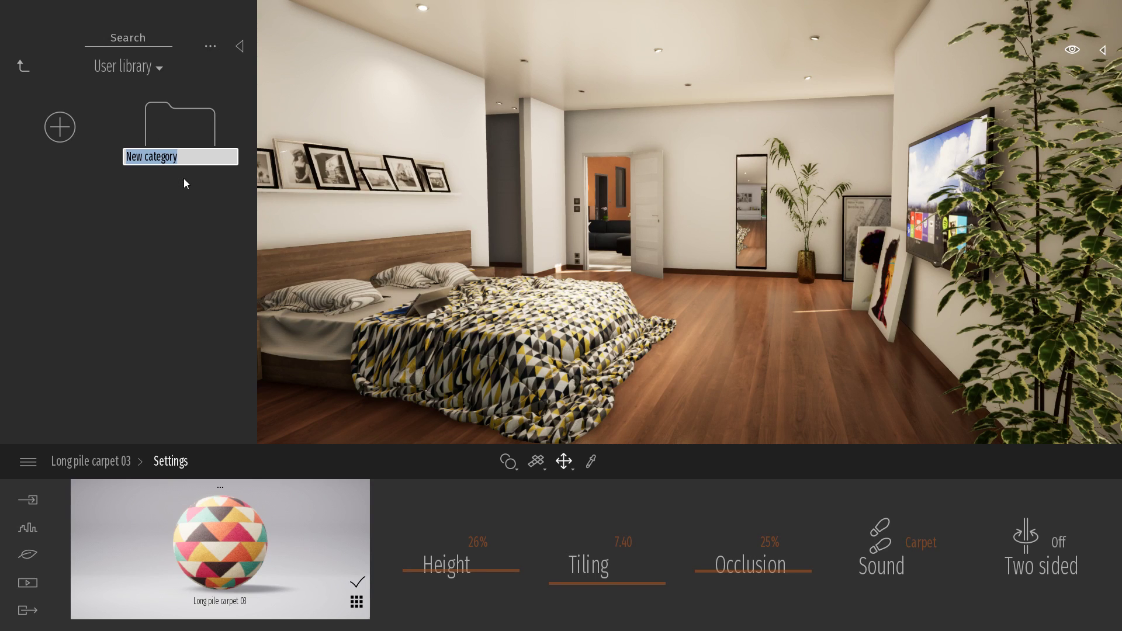
pyautogui.write('Materials')
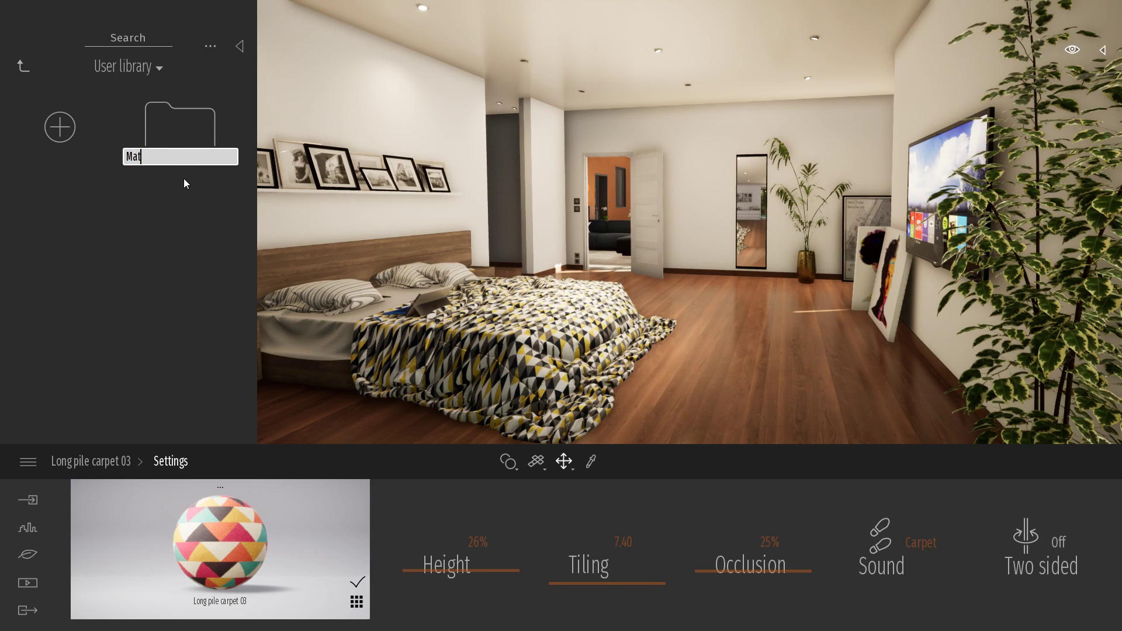
pyautogui.press('Return')
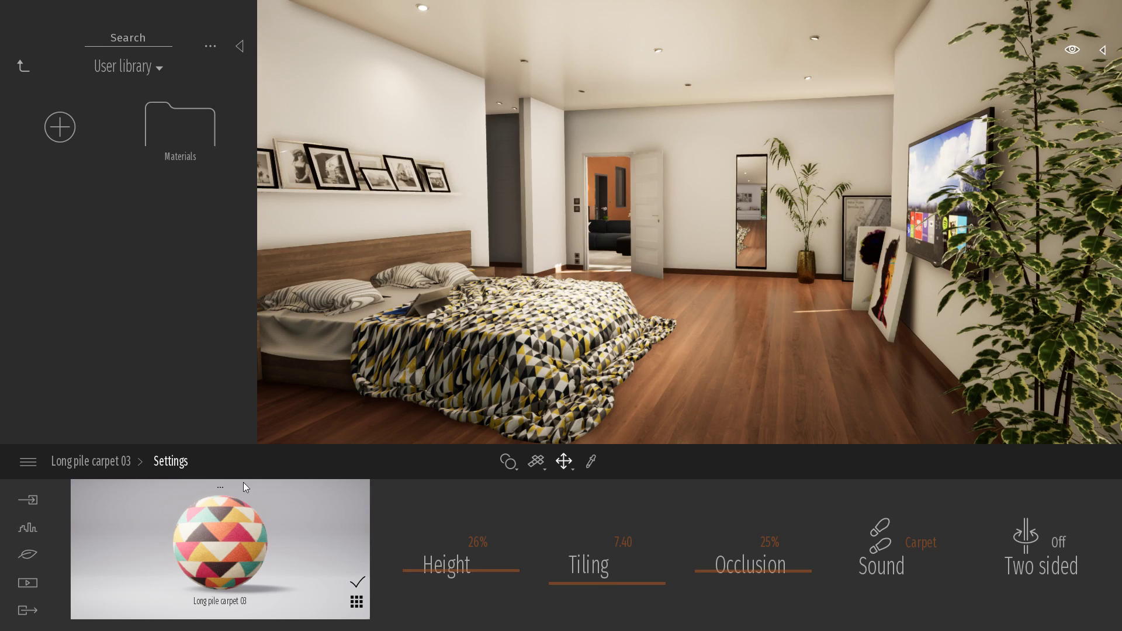
# Step: Add the adjusted Long pile carpet 03 material to the user library and move it into the Materials category
pyautogui.click(220, 488)
pyautogui.click(222, 465)
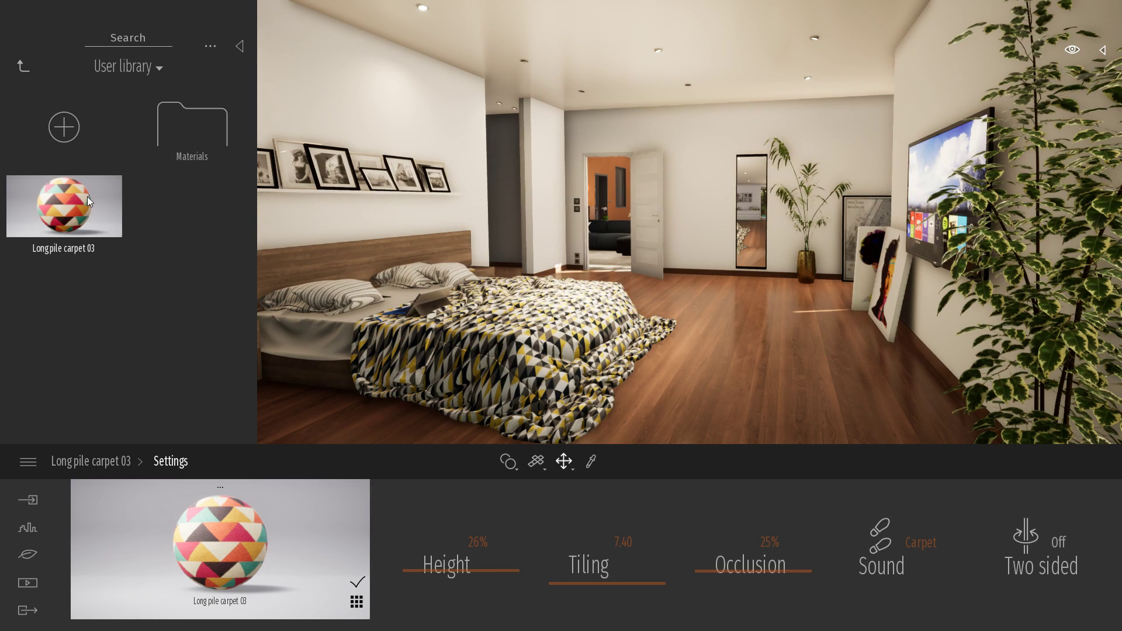
pyautogui.moveTo(68, 229); pyautogui.dragTo(195, 127)
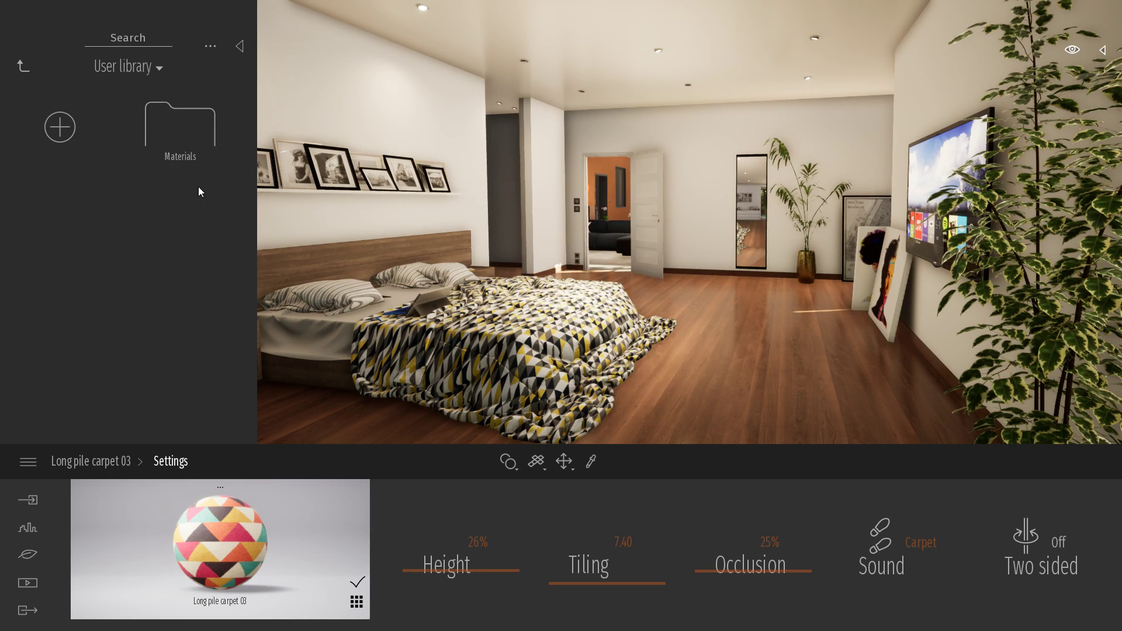
# Step: Create a second user library category named Furnitures
pyautogui.click(48, 127)
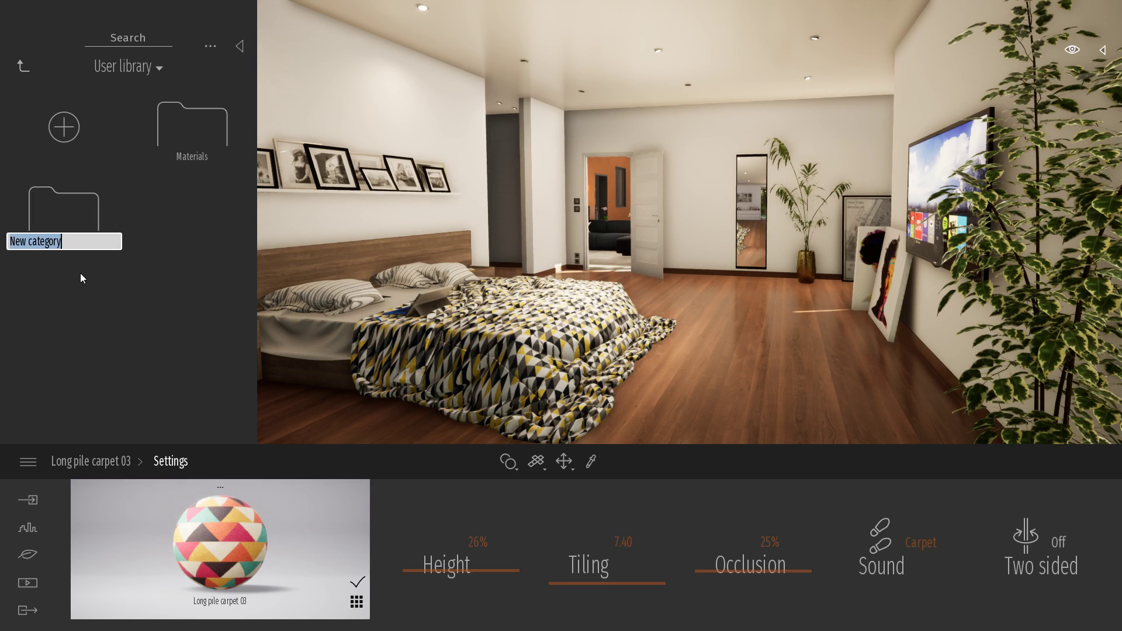
pyautogui.write('Fu')
pyautogui.write('rni')
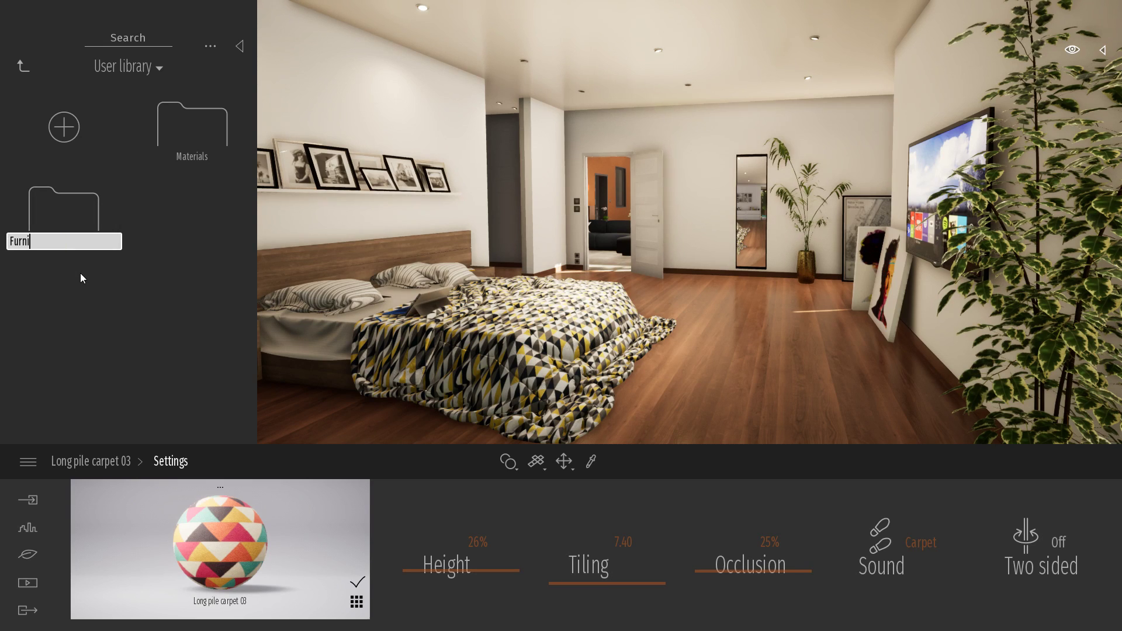
pyautogui.write('tures')
pyautogui.press('Return')
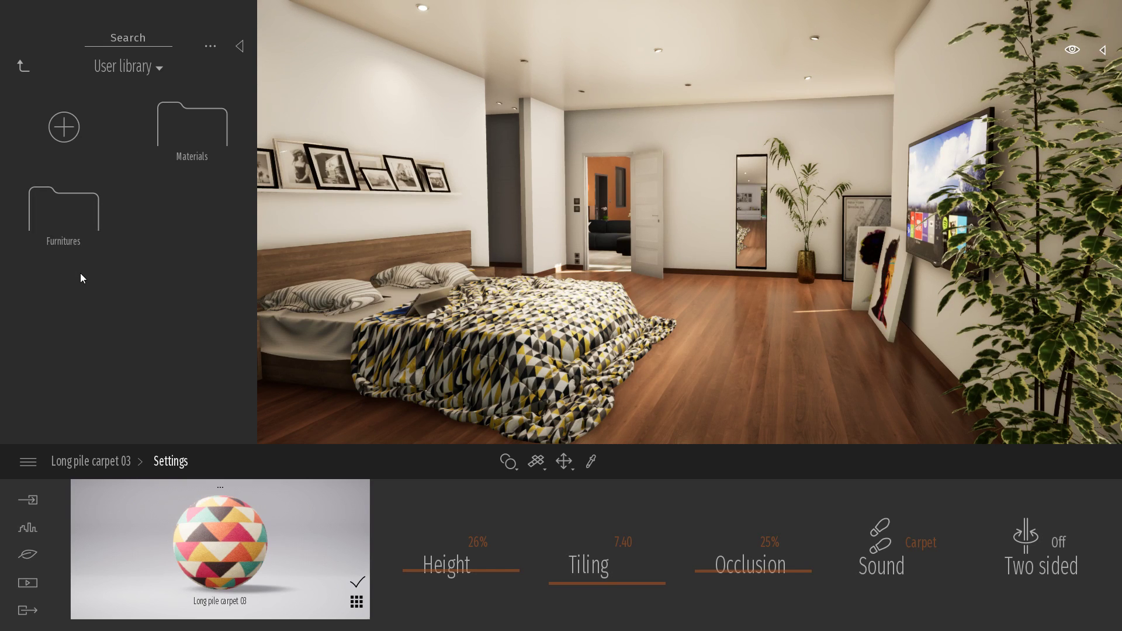
# Step: Select the bed SM_Bed in the bedroom and add it to the user library
pyautogui.moveTo(651, 378); pyautogui.dragTo(501, 316, button='right')
pyautogui.click(1103, 50)
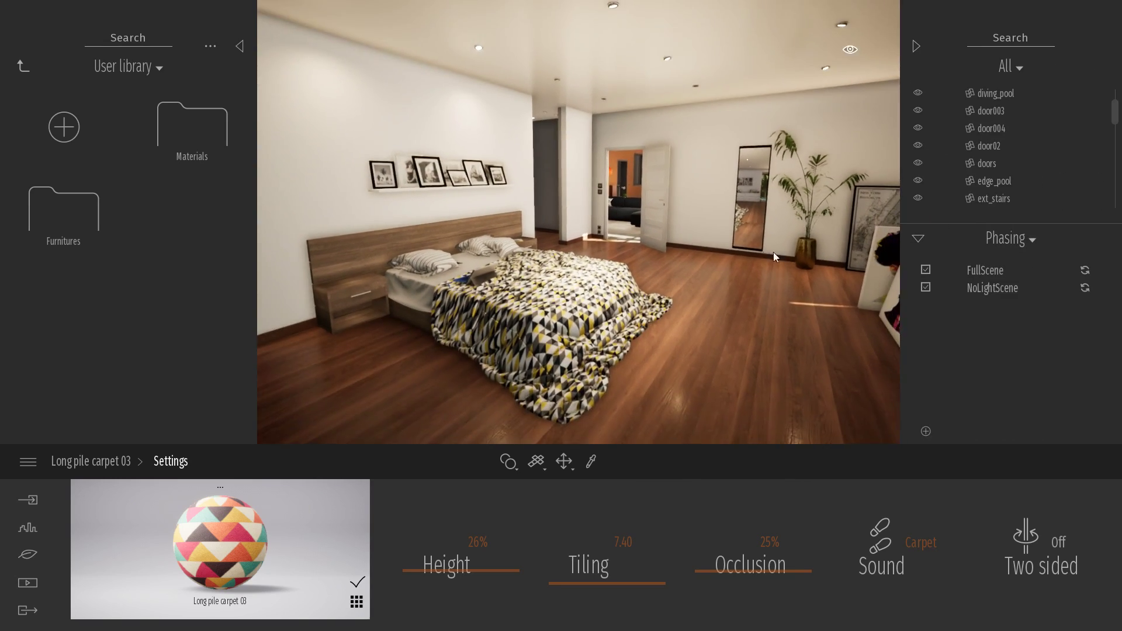
pyautogui.scroll(3, 624, 271)
pyautogui.click(436, 257)
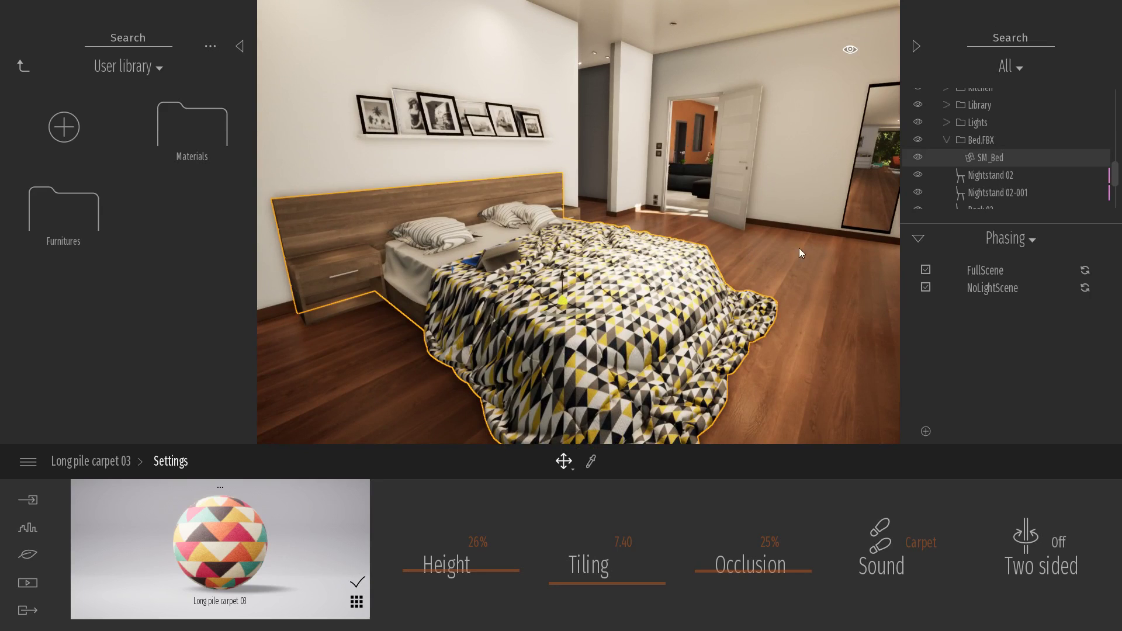
pyautogui.rightClick(1001, 156)
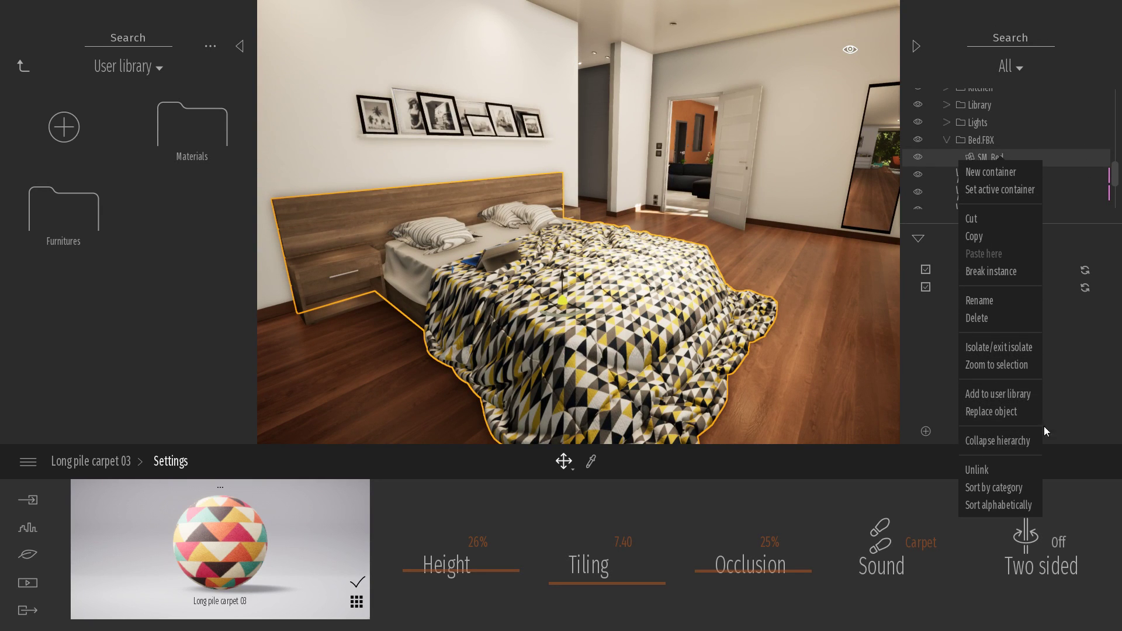
pyautogui.click(917, 46)
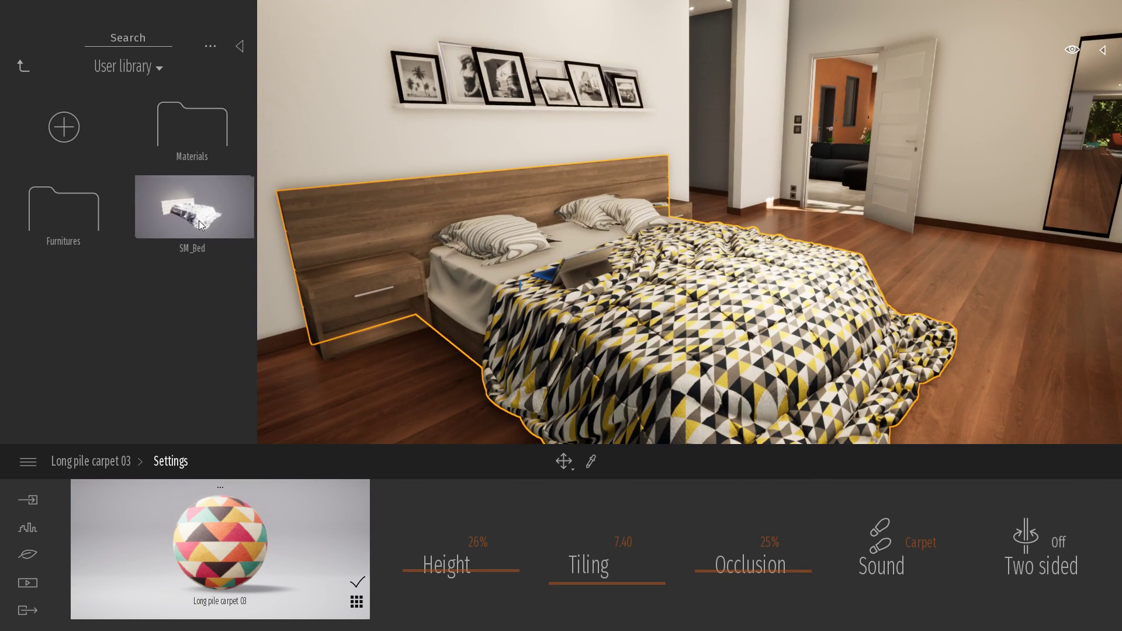
# Step: Move the SM_Bed asset into the Furnitures category of the user library and deselect the bed in the scene
pyautogui.moveTo(182, 206); pyautogui.dragTo(64, 209)
pyautogui.press('s')
pyautogui.moveTo(703, 289); pyautogui.dragTo(700, 289, button='right')
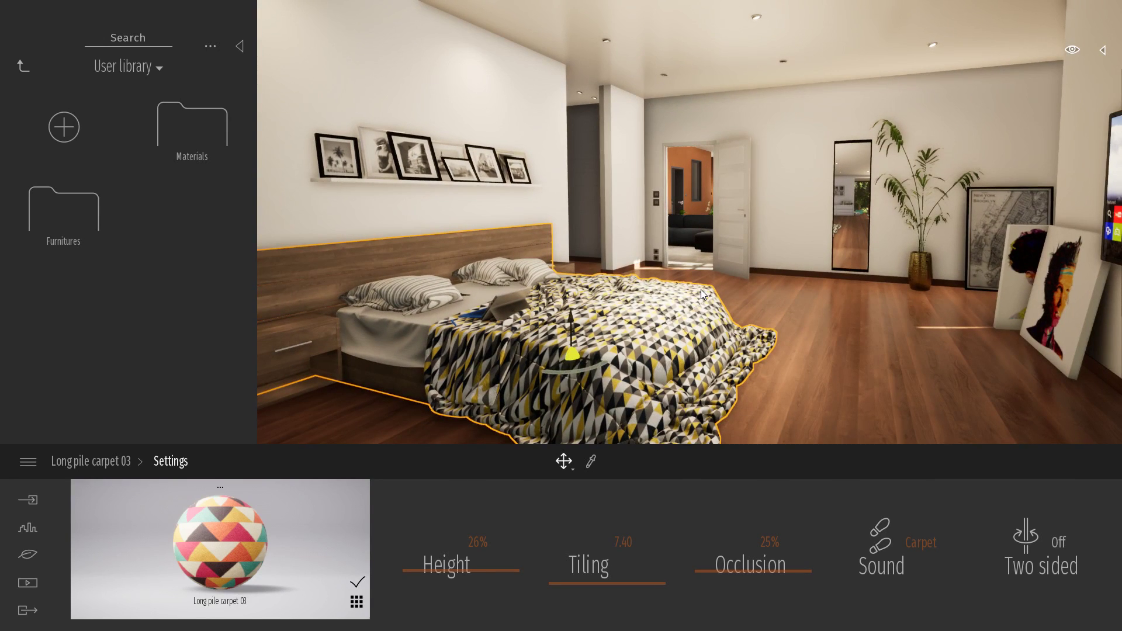
pyautogui.press('Escape')
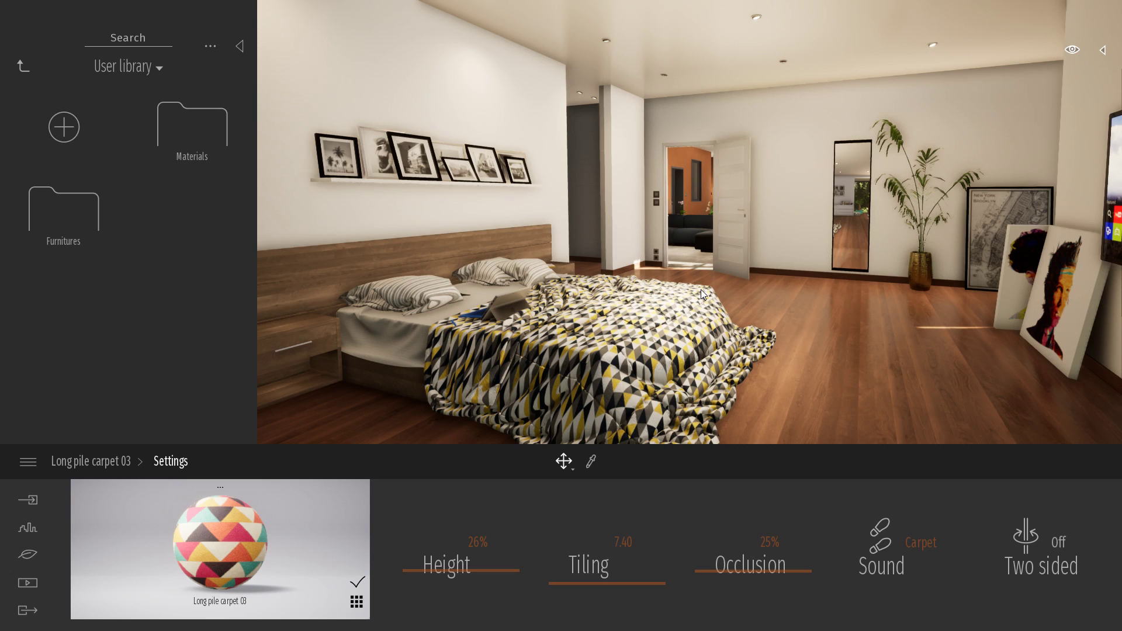
# Step: Delete the box reflection probe in front of the bedroom's wall mirror
pyautogui.press('a')
pyautogui.press('s')
pyautogui.moveTo(755, 335); pyautogui.dragTo(709, 266, button='right')
pyautogui.press('w')
pyautogui.press('d')
pyautogui.moveTo(684, 192); pyautogui.dragTo(599, 192, button='right')
pyautogui.moveTo(748, 304); pyautogui.dragTo(747, 287, button='right')
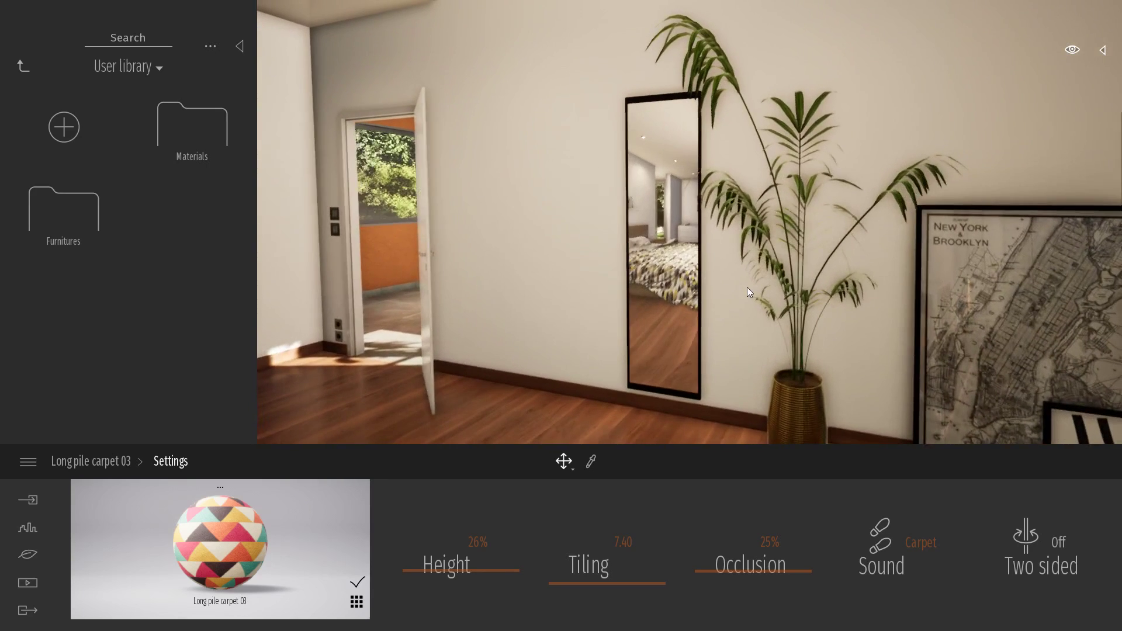
pyautogui.click(564, 245)
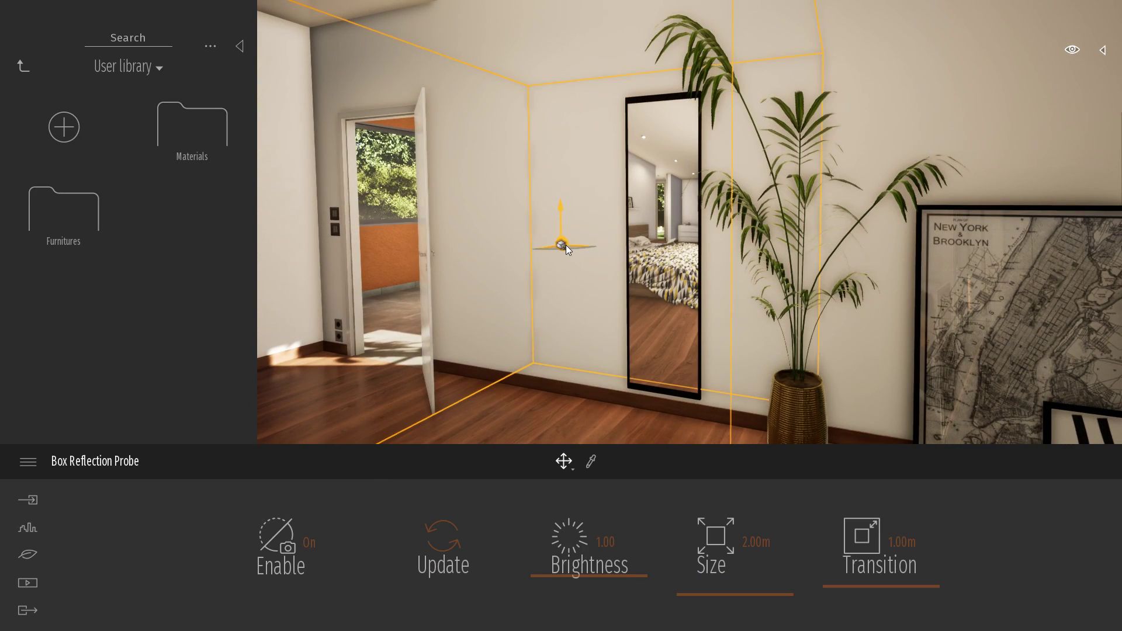
pyautogui.press('Delete')
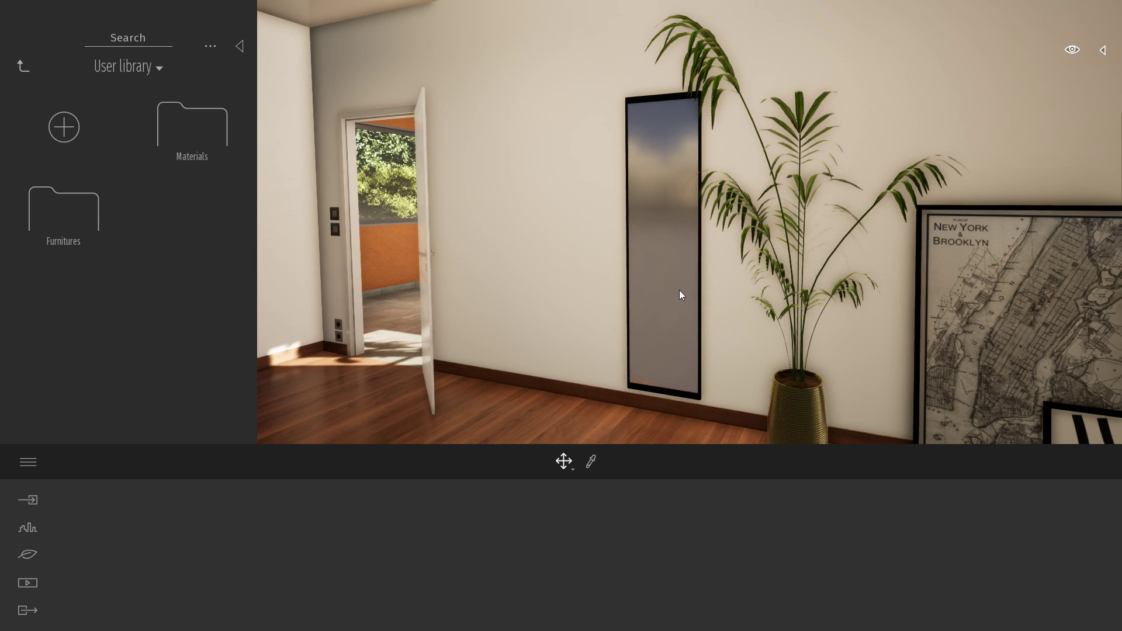
# Step: Examine the wall mirror's reflection from the front, up close and at a grazing angle along the wall
pyautogui.moveTo(723, 281)
pyautogui.keyDown('shift'); pyautogui.mouseDown(button='middle')
pyautogui.moveTo(818, 267)
pyautogui.moveTo(725, 275)
pyautogui.mouseUp(button='middle'); pyautogui.keyUp('shift')
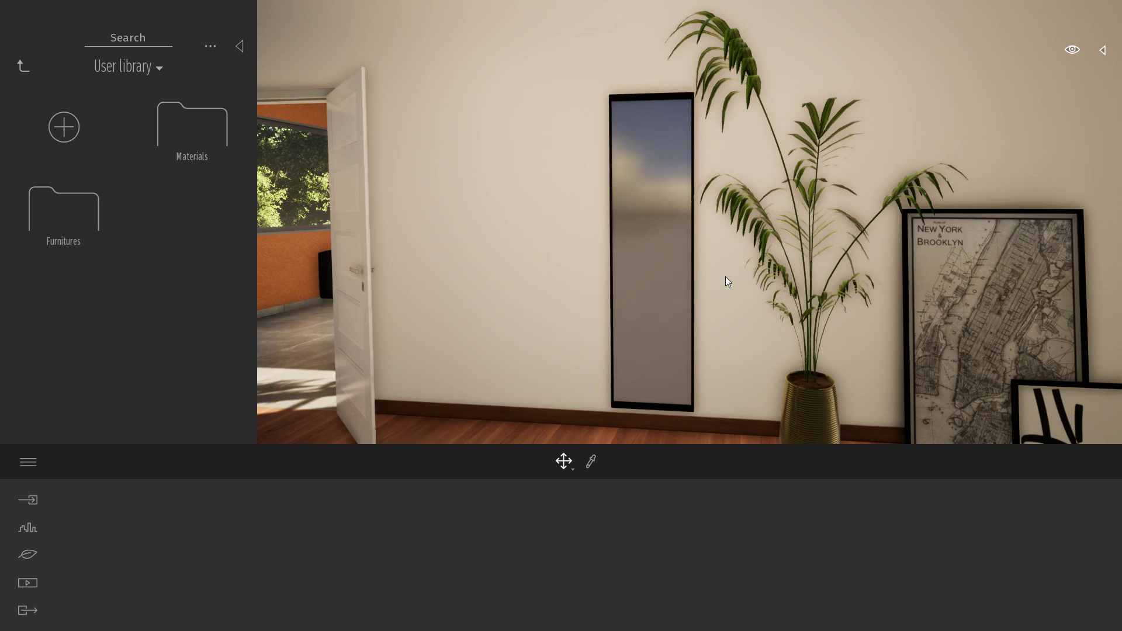
pyautogui.keyDown('shift'); pyautogui.moveTo(725, 276); pyautogui.dragTo(693, 276, button='middle'); pyautogui.keyUp('shift')
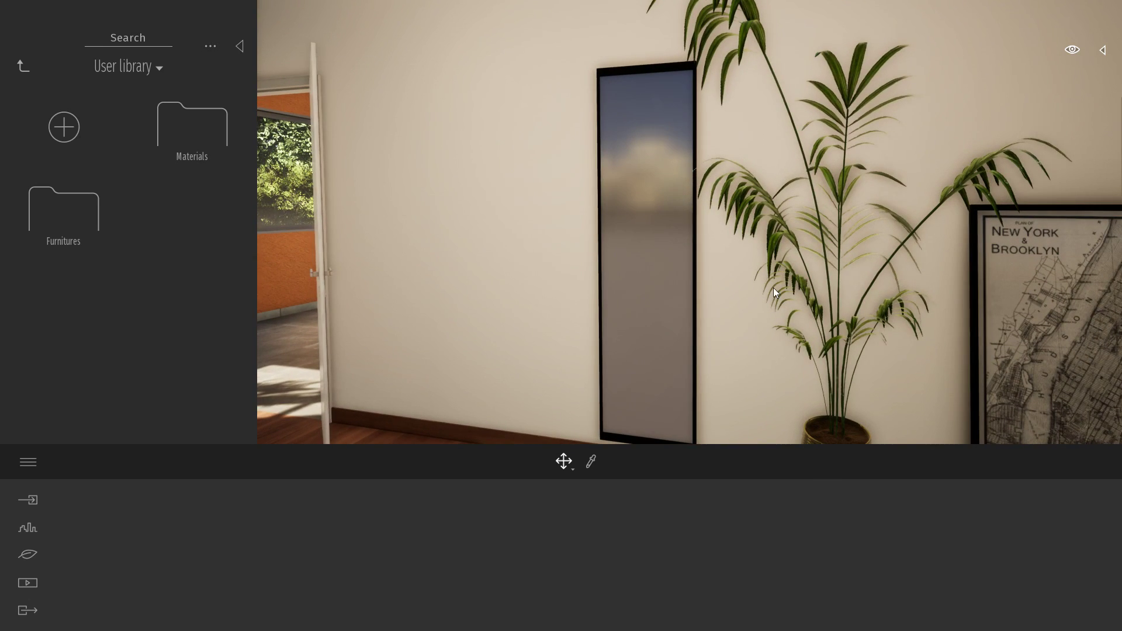
pyautogui.keyDown('shift'); pyautogui.moveTo(585, 197); pyautogui.dragTo(722, 245, button='middle'); pyautogui.keyUp('shift')
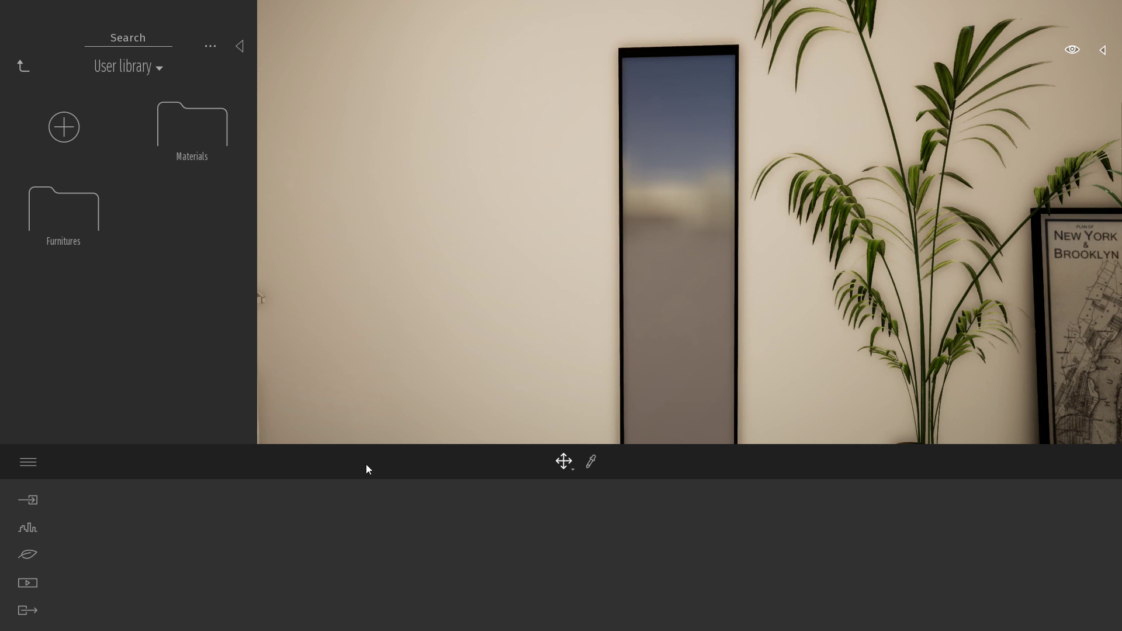
pyautogui.scroll(3, 685, 251)
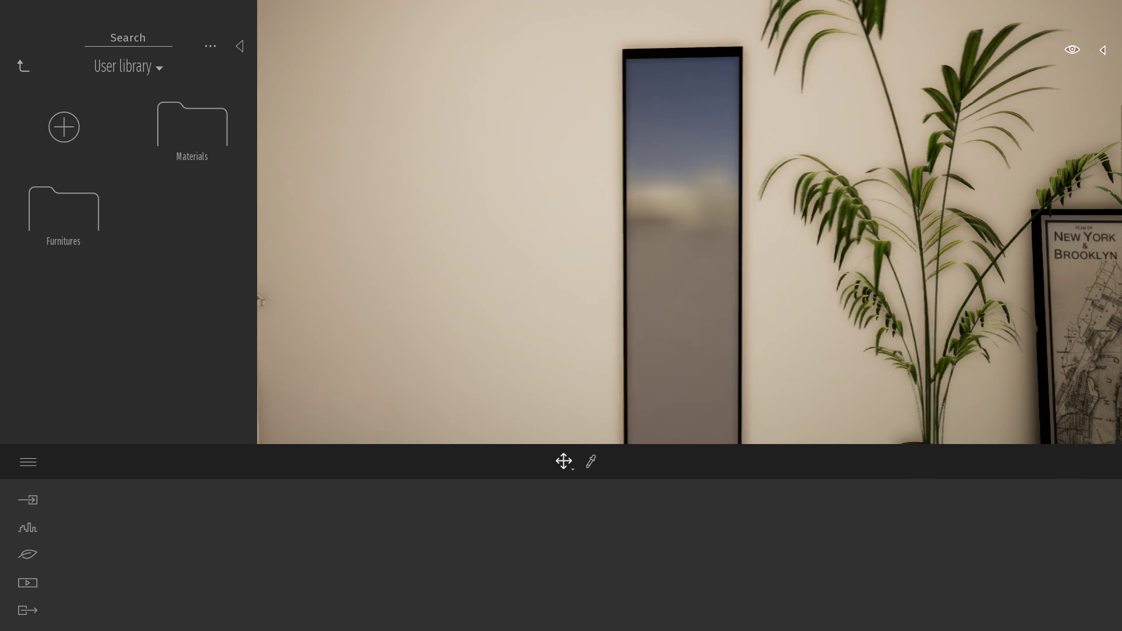
pyautogui.moveTo(771, 270); pyautogui.dragTo(526, 268, button='right')
pyautogui.press('s')
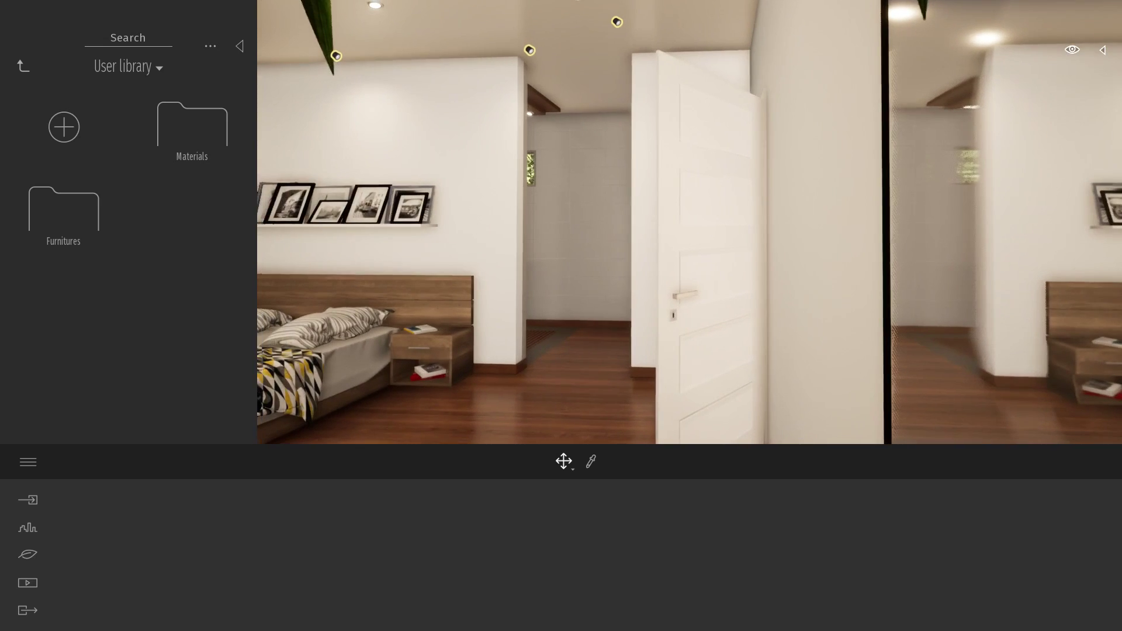
pyautogui.press('s')
pyautogui.moveTo(553, 350); pyautogui.dragTo(588, 351, button='right')
pyautogui.press('a')
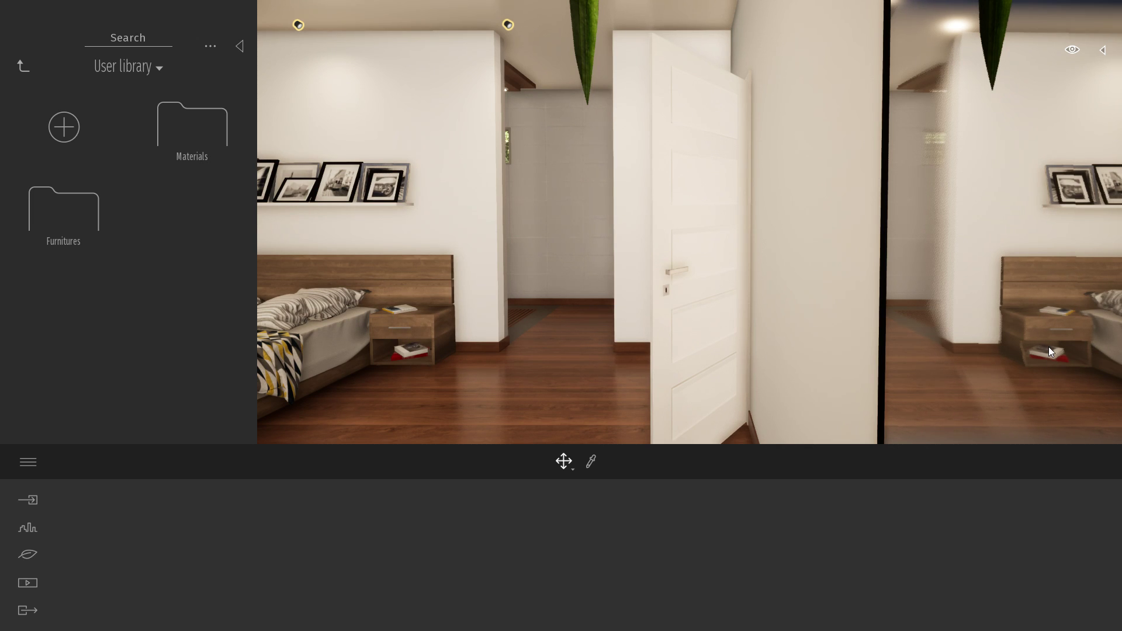
pyautogui.moveTo(727, 279); pyautogui.dragTo(1049, 279, button='right')
pyautogui.press('a')
# Step: Place a Box Reflection Probe from the Volumes library on the bedroom's wall mirror
pyautogui.click(23, 67)
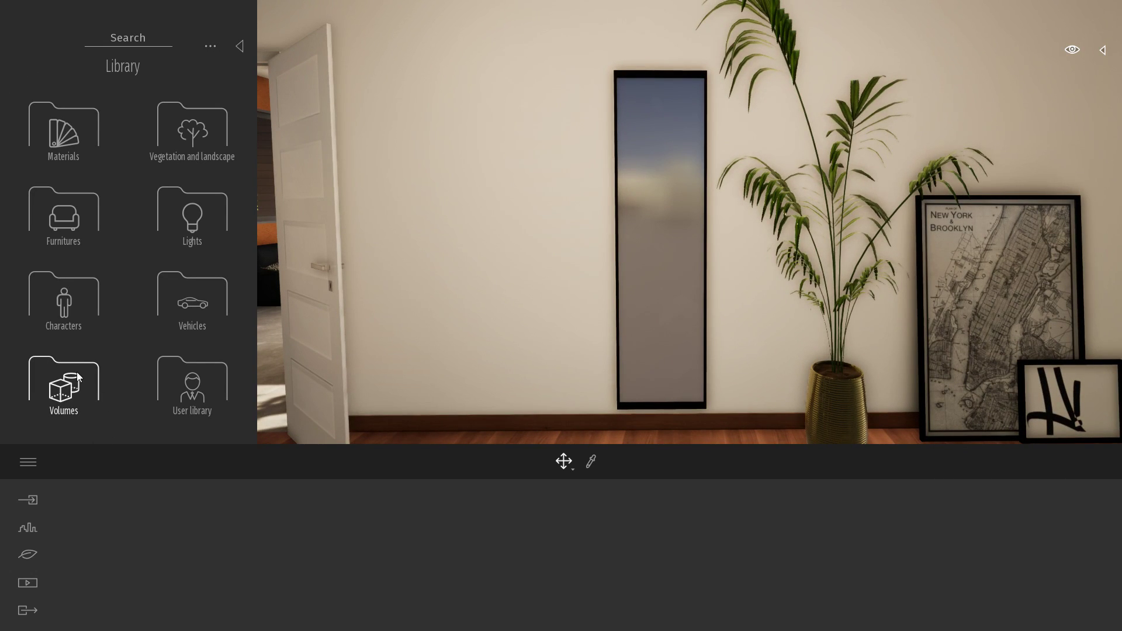
pyautogui.click(51, 383)
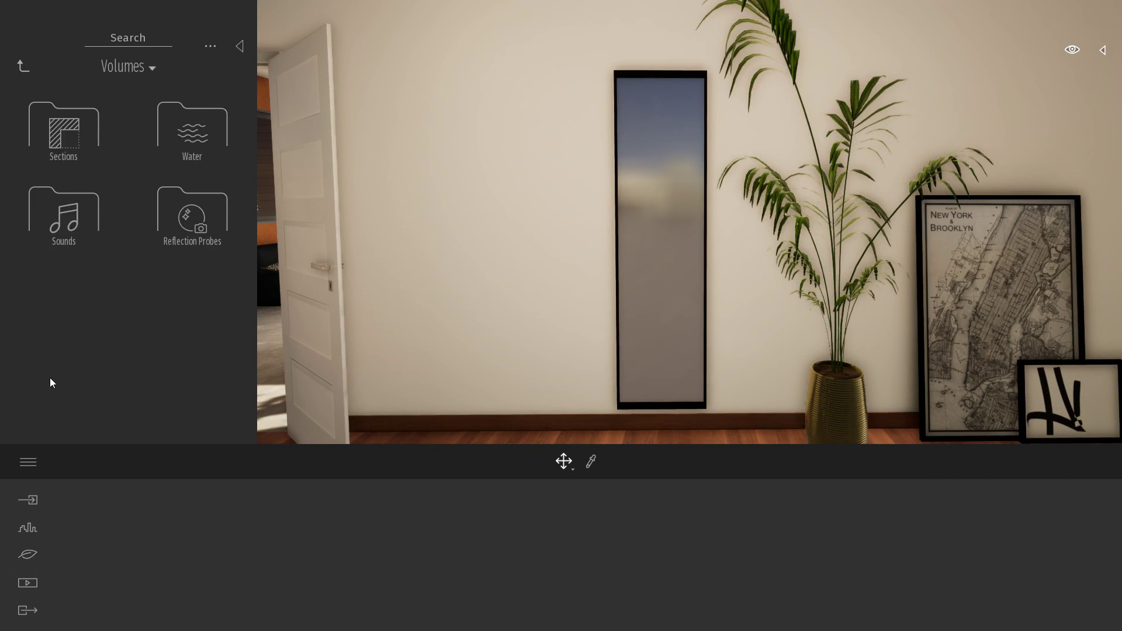
pyautogui.click(180, 211)
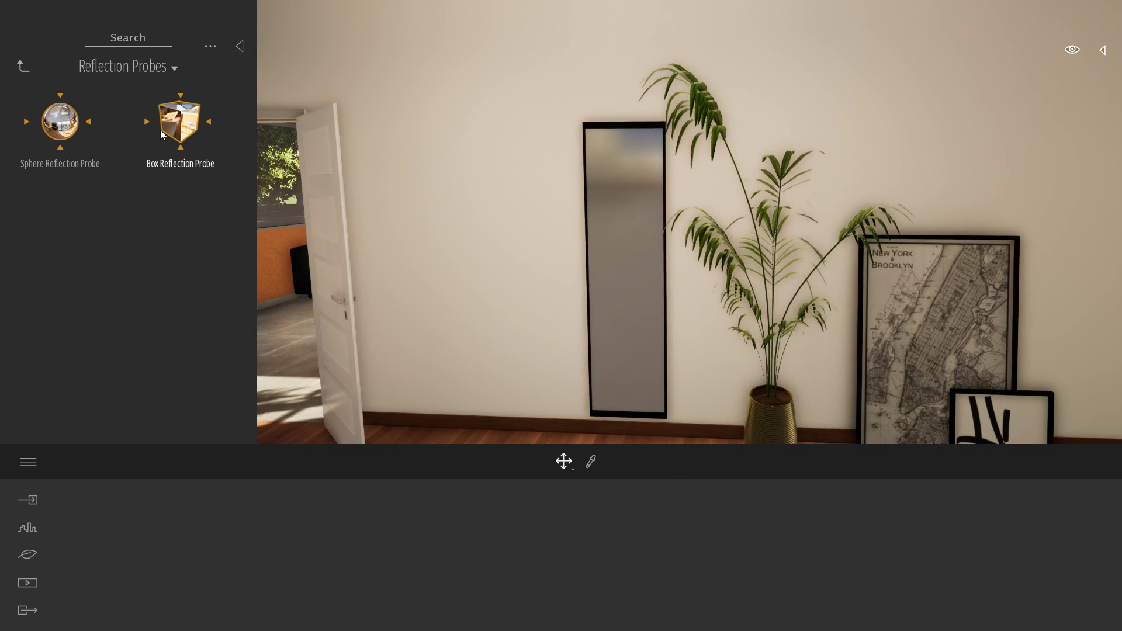
pyautogui.moveTo(178, 132); pyautogui.dragTo(630, 283)
# Step: Shift the box reflection probe slightly so its box extends into the mirror wall, and deselect it
pyautogui.moveTo(849, 339); pyautogui.dragTo(746, 301, button='right')
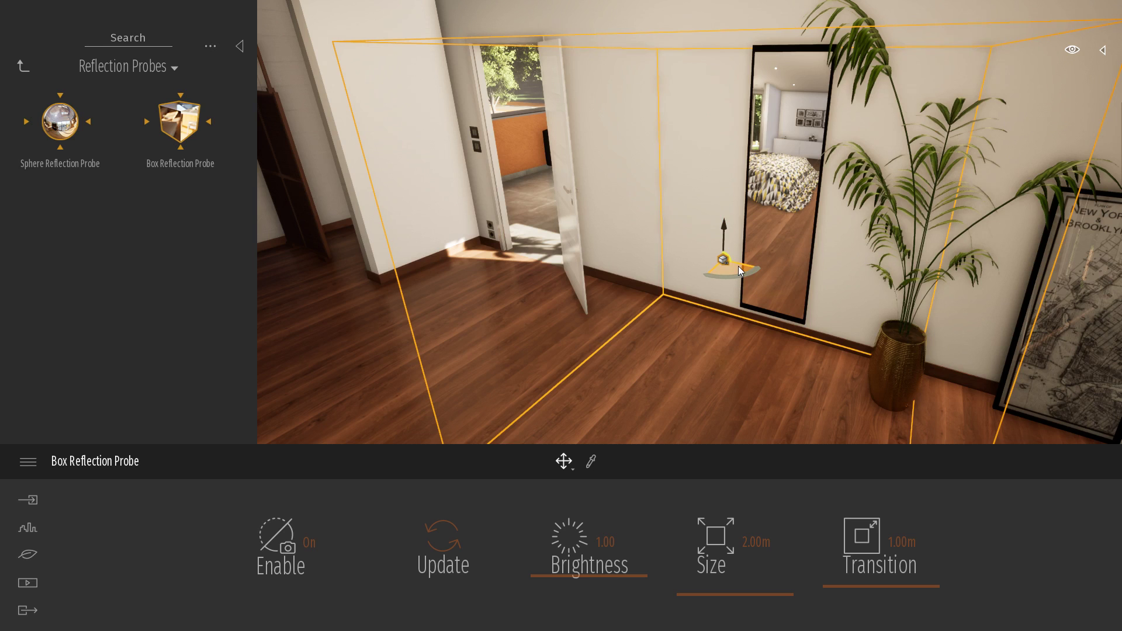
pyautogui.press('a')
pyautogui.press('s')
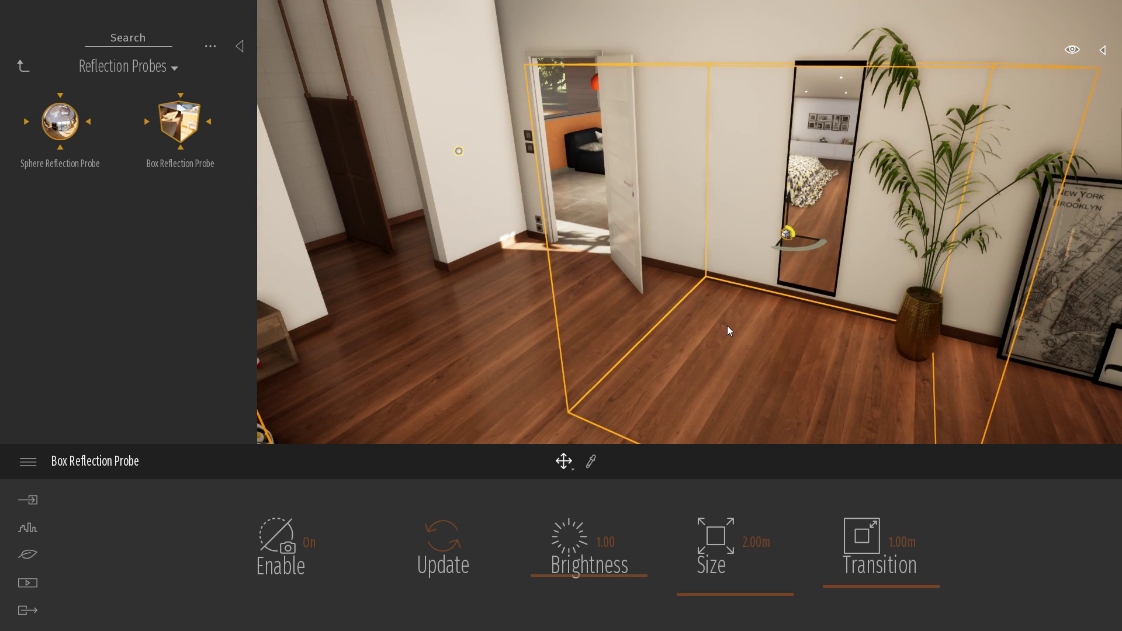
pyautogui.press('s')
pyautogui.moveTo(770, 287)
pyautogui.mouseDown(button='right')
pyautogui.moveTo(648, 282)
pyautogui.moveTo(754, 296)
pyautogui.mouseUp(button='right')
pyautogui.moveTo(574, 286); pyautogui.dragTo(586, 286, button='right')
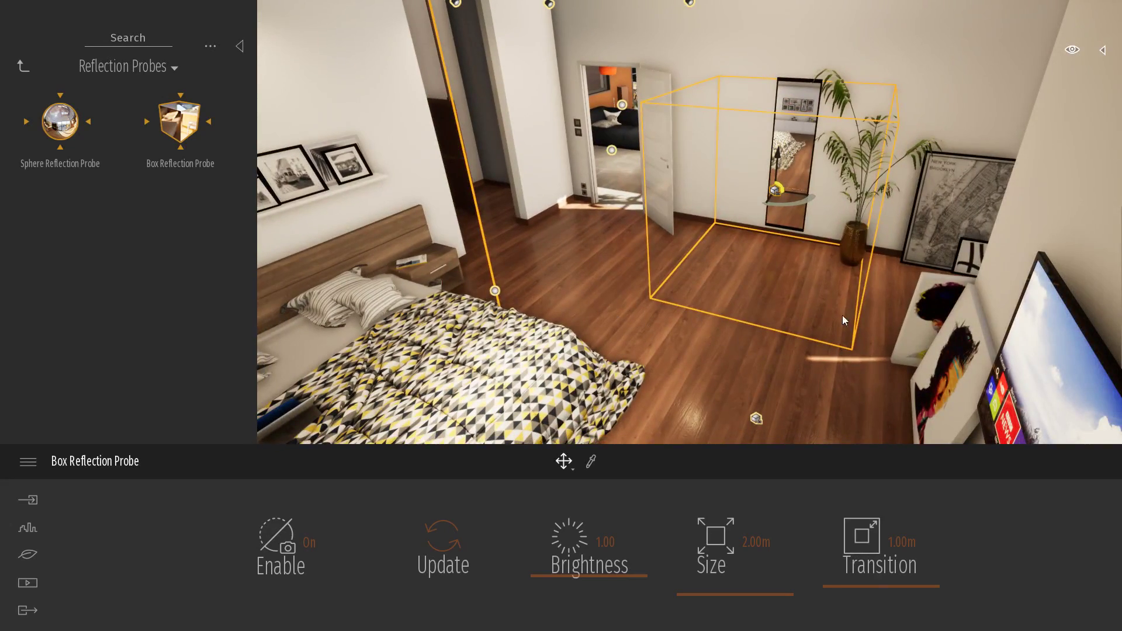
pyautogui.press('a')
pyautogui.moveTo(709, 339); pyautogui.dragTo(757, 297, button='right')
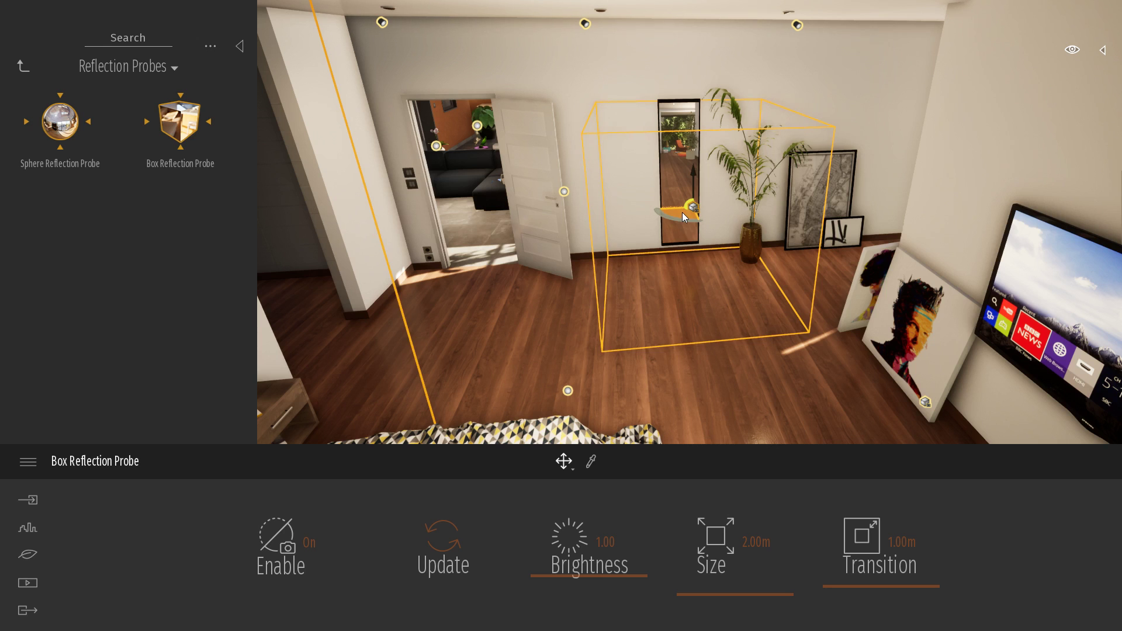
pyautogui.moveTo(682, 212); pyautogui.dragTo(629, 156)
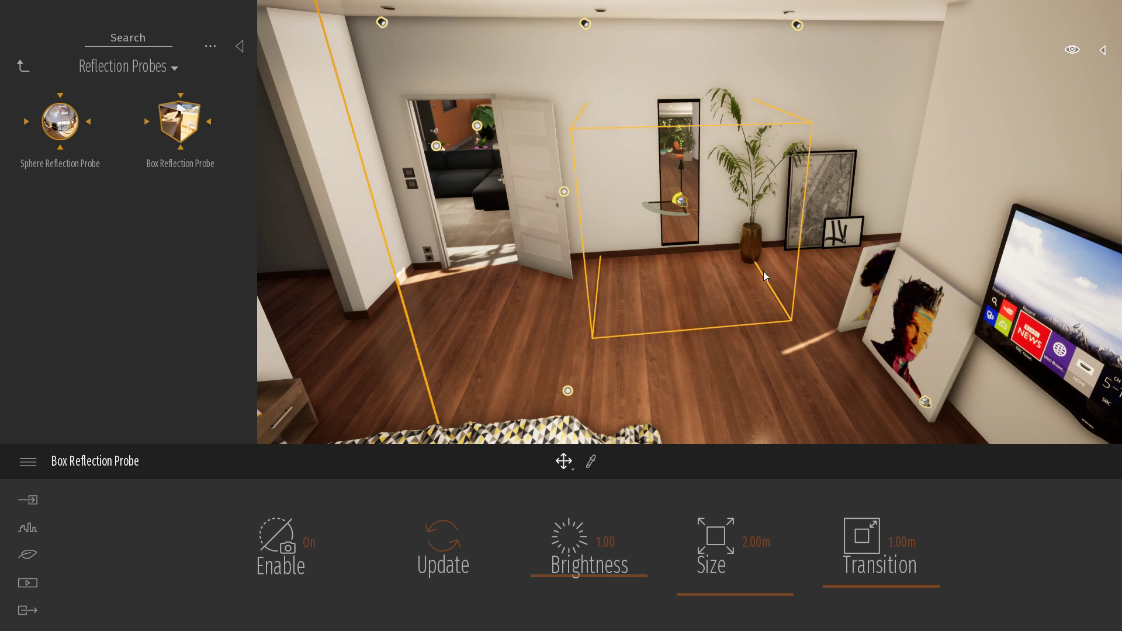
pyautogui.click(769, 296)
# Step: Examine the wall mirror's reflection of the bedroom up close and from different angles
pyautogui.press('w')
pyautogui.moveTo(770, 308); pyautogui.dragTo(721, 343, button='right')
pyautogui.press('w')
pyautogui.press('w')
pyautogui.press('w')
pyautogui.press('a')
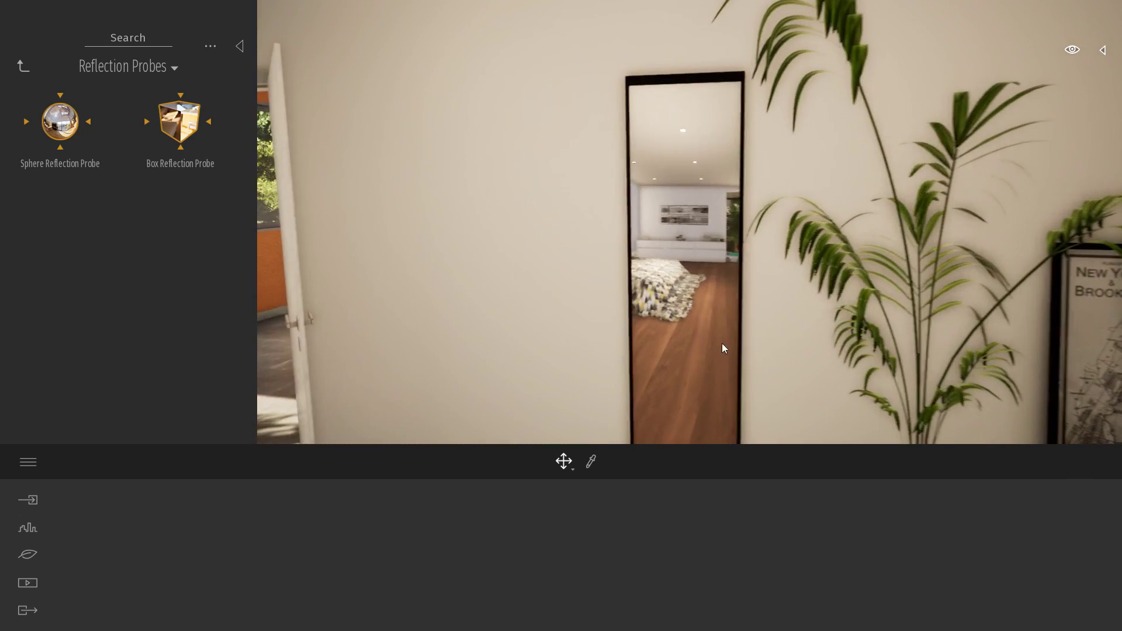
pyautogui.press('a')
pyautogui.moveTo(696, 258); pyautogui.dragTo(648, 291, button='right')
pyautogui.press('d')
pyautogui.press('a')
pyautogui.press('s')
pyautogui.press('d')
pyautogui.press('w')
pyautogui.press('a')
# Step: Switch the scene from perspective to the top view of the house
pyautogui.click(1075, 49)
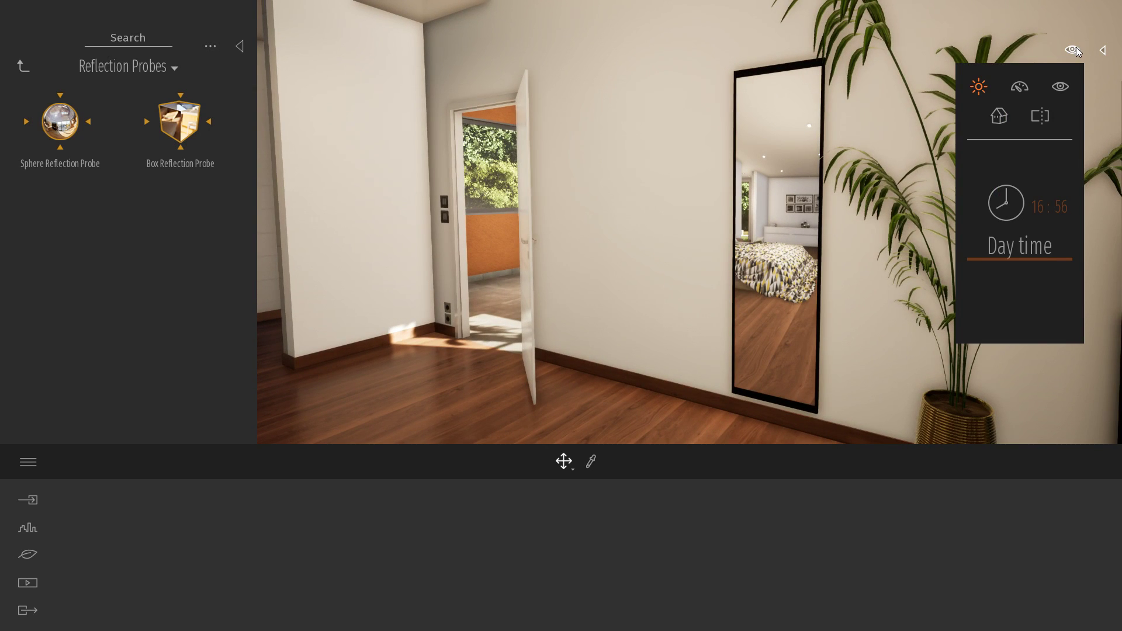
pyautogui.click(1003, 118)
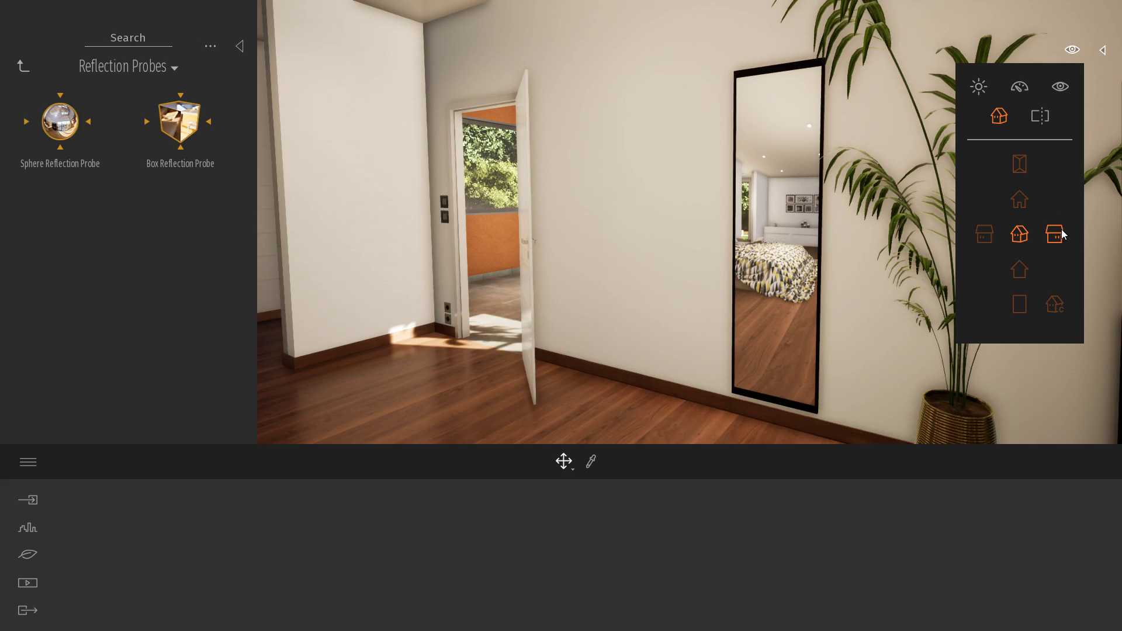
pyautogui.click(1019, 165)
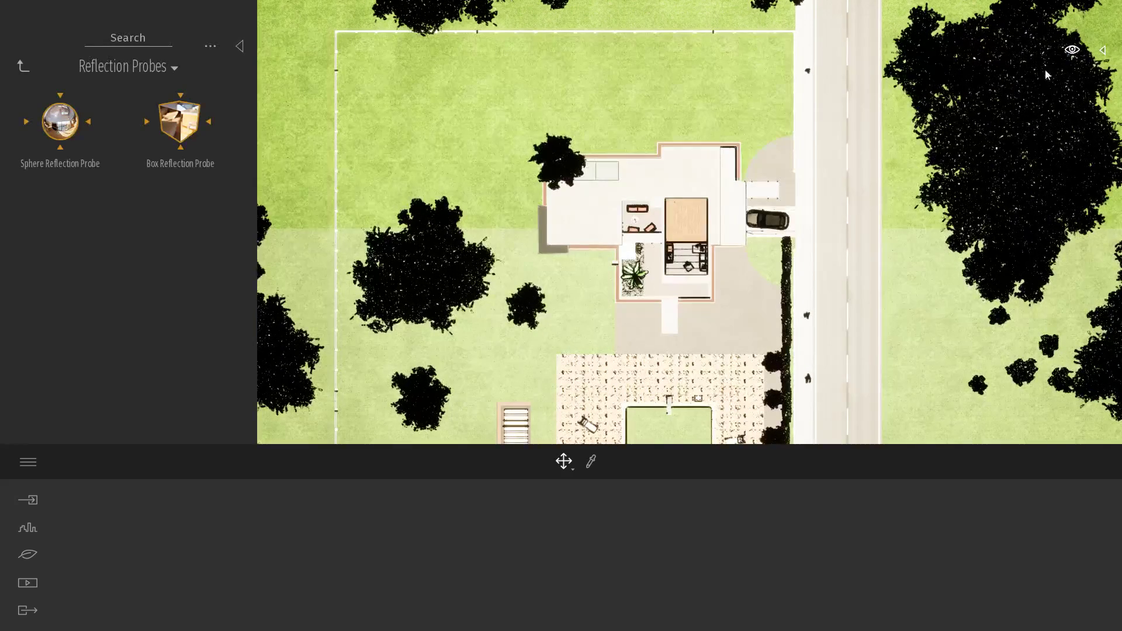
# Step: Adjust the top view's clipping to cut through the roof and inspect the furnished bedroom in plan
pyautogui.click(1071, 52)
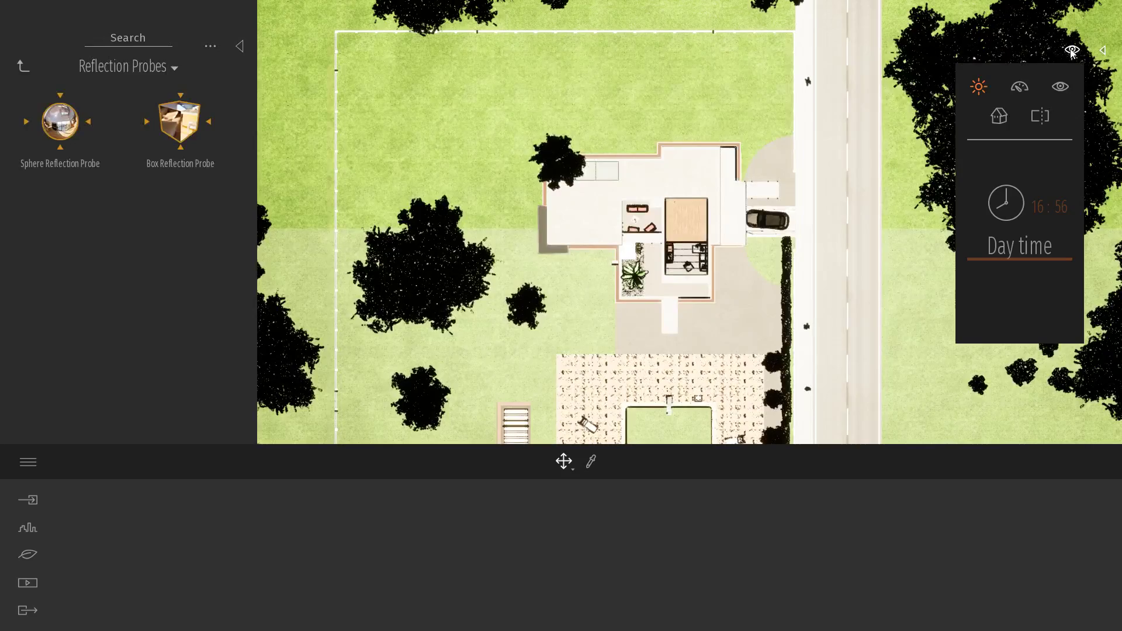
pyautogui.click(1040, 117)
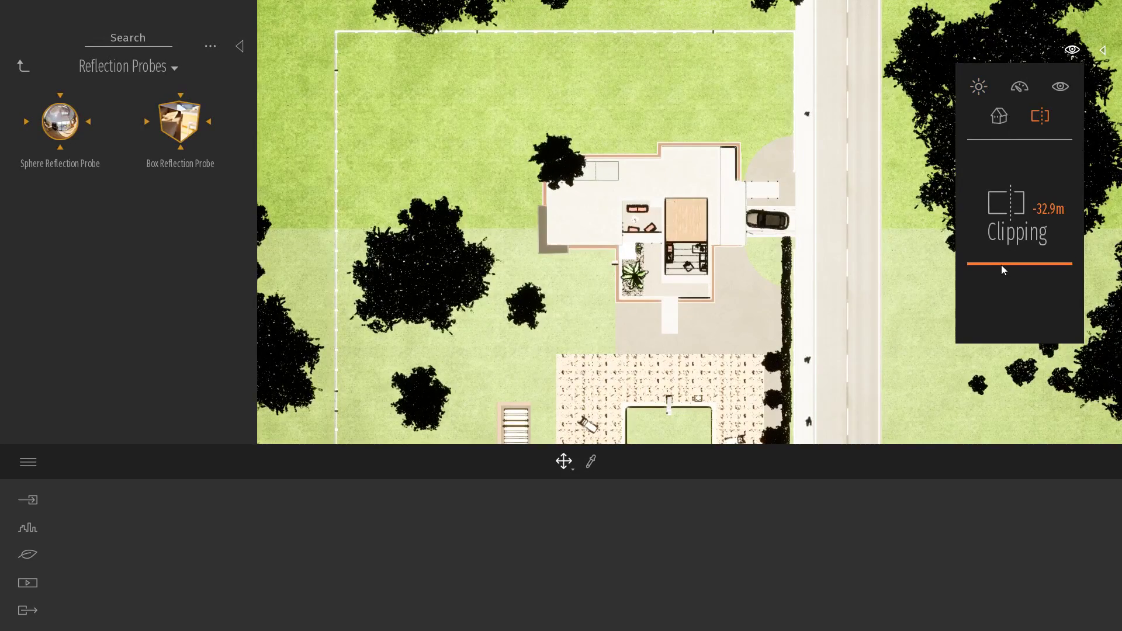
pyautogui.moveTo(1001, 264); pyautogui.dragTo(1006, 208)
pyautogui.scroll(5, 575, 156)
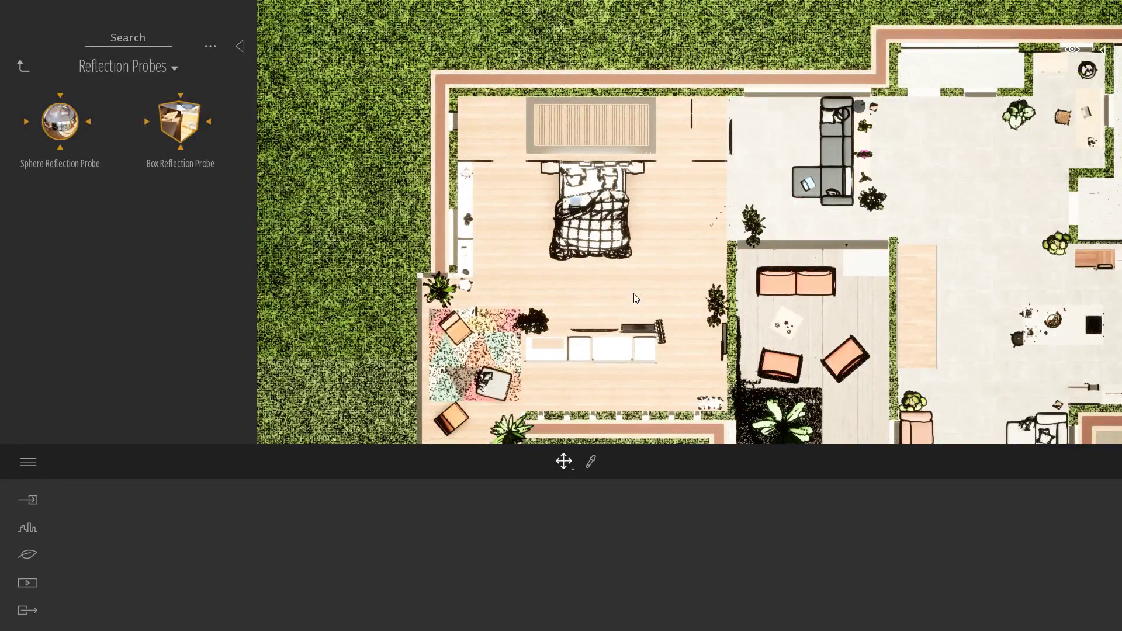
pyautogui.scroll(3, 591, 195)
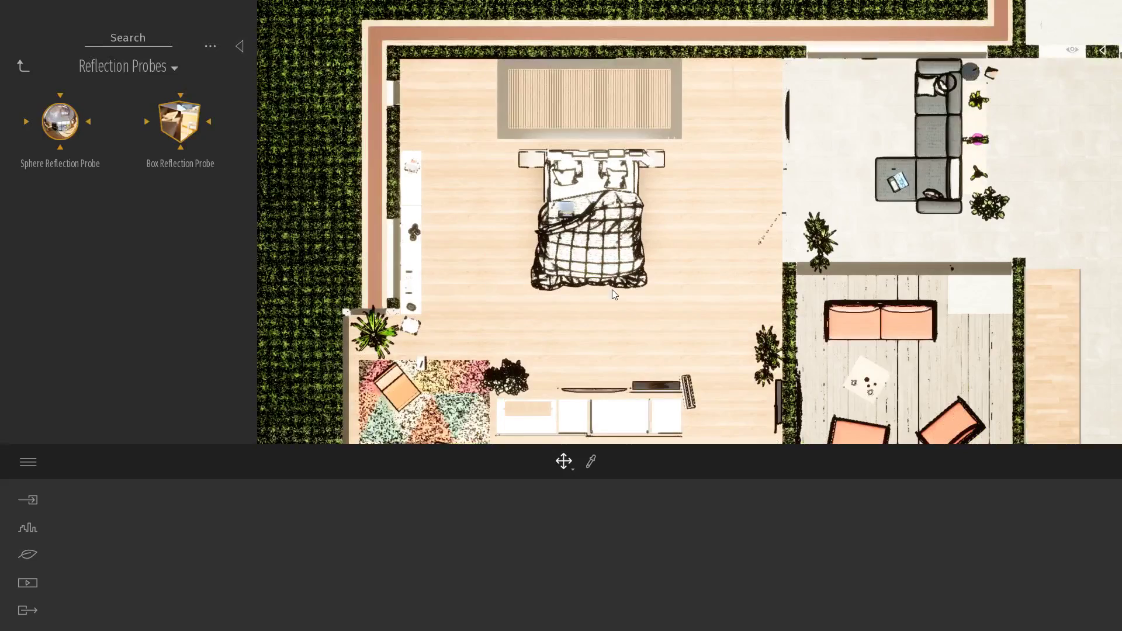
pyautogui.moveTo(611, 293); pyautogui.dragTo(583, 252, button='middle')
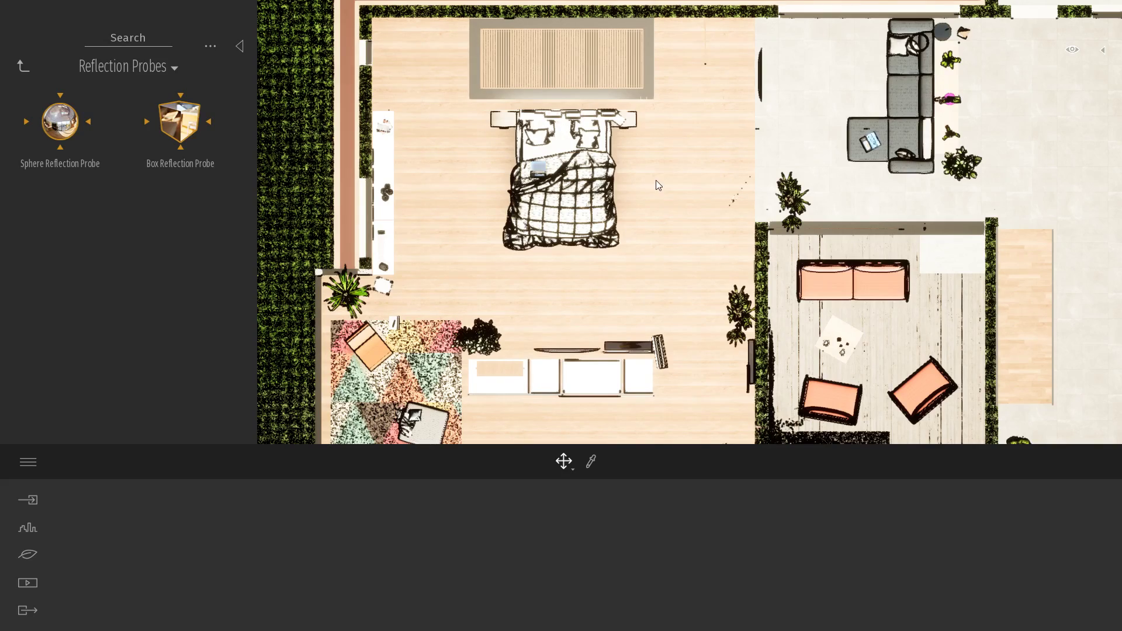
pyautogui.moveTo(655, 181); pyautogui.dragTo(642, 116, button='middle')
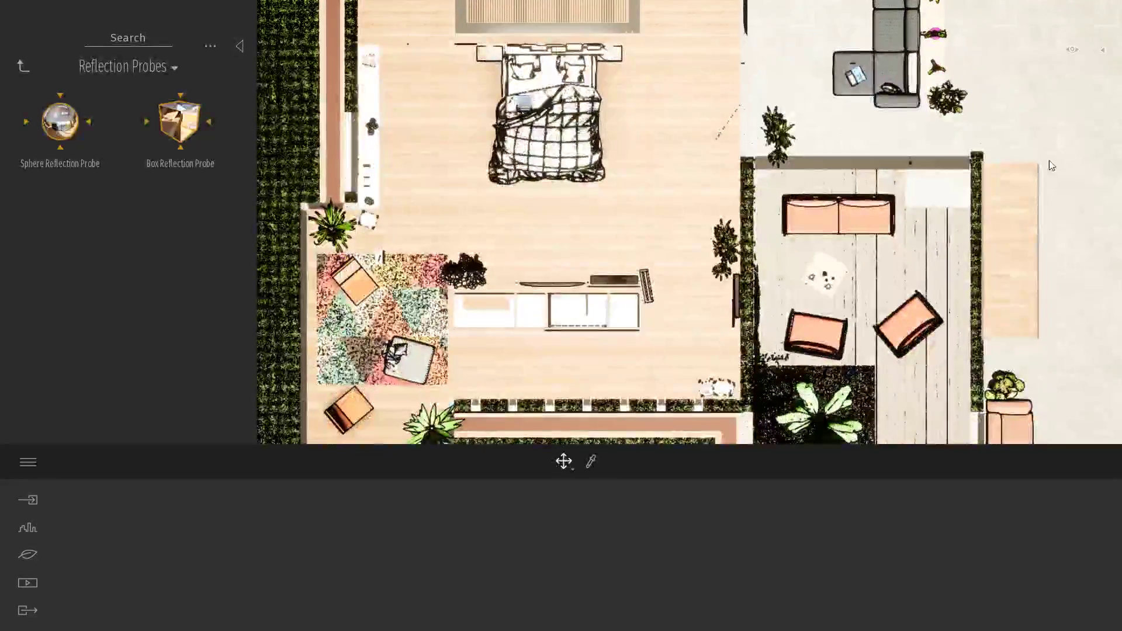
# Step: Return from the top view to the perspective view of the bedroom
pyautogui.click(1073, 48)
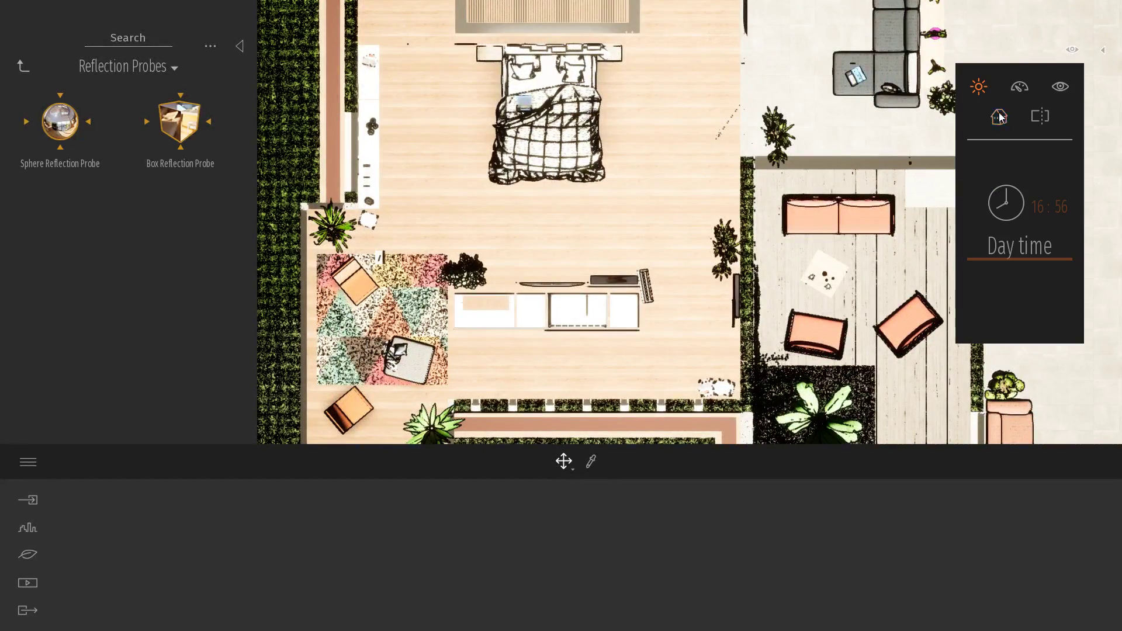
pyautogui.click(999, 116)
pyautogui.click(1019, 234)
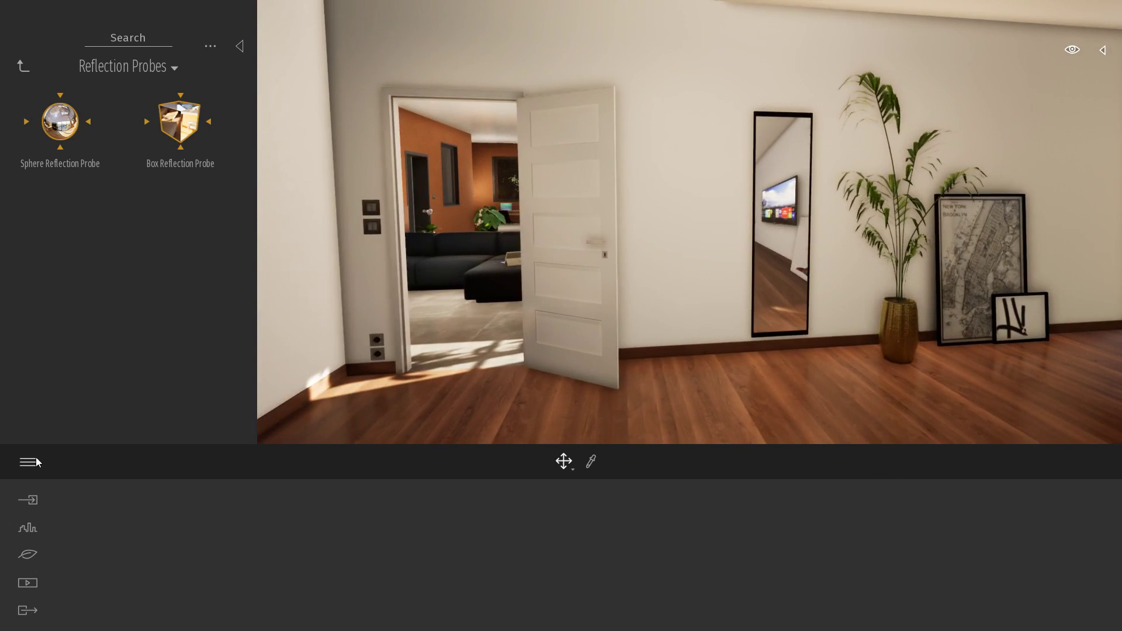
# Step: Open the recent scene NorwayExteriorDemo2019.tm and collapse the library
pyautogui.click(30, 461)
pyautogui.moveTo(74, 206)
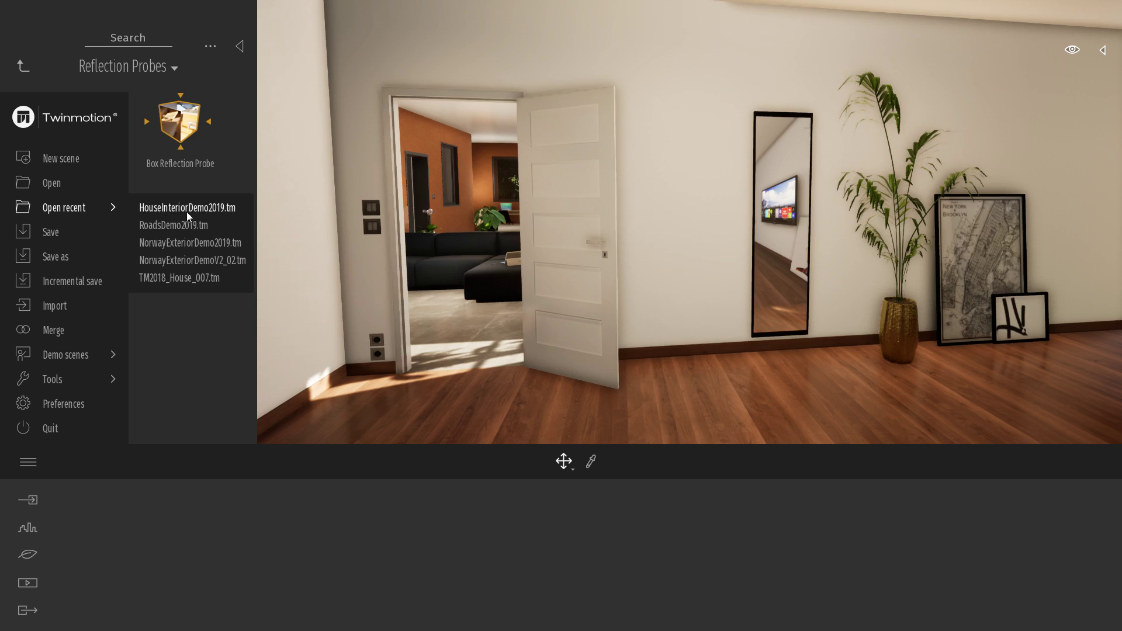
pyautogui.click(201, 243)
pyautogui.click(589, 352)
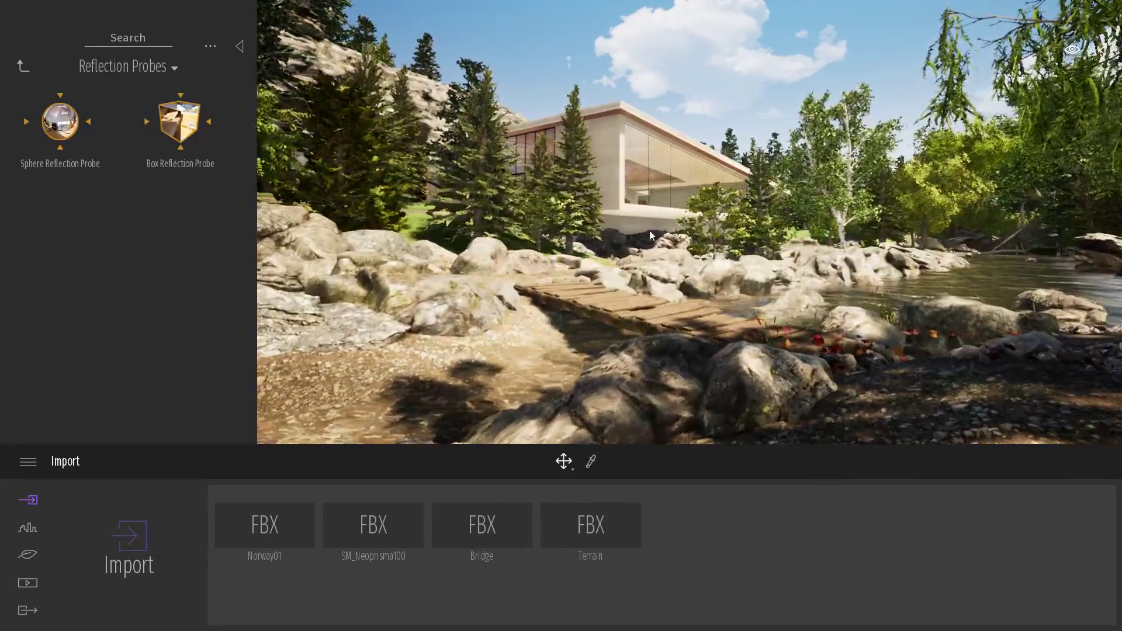
pyautogui.click(241, 45)
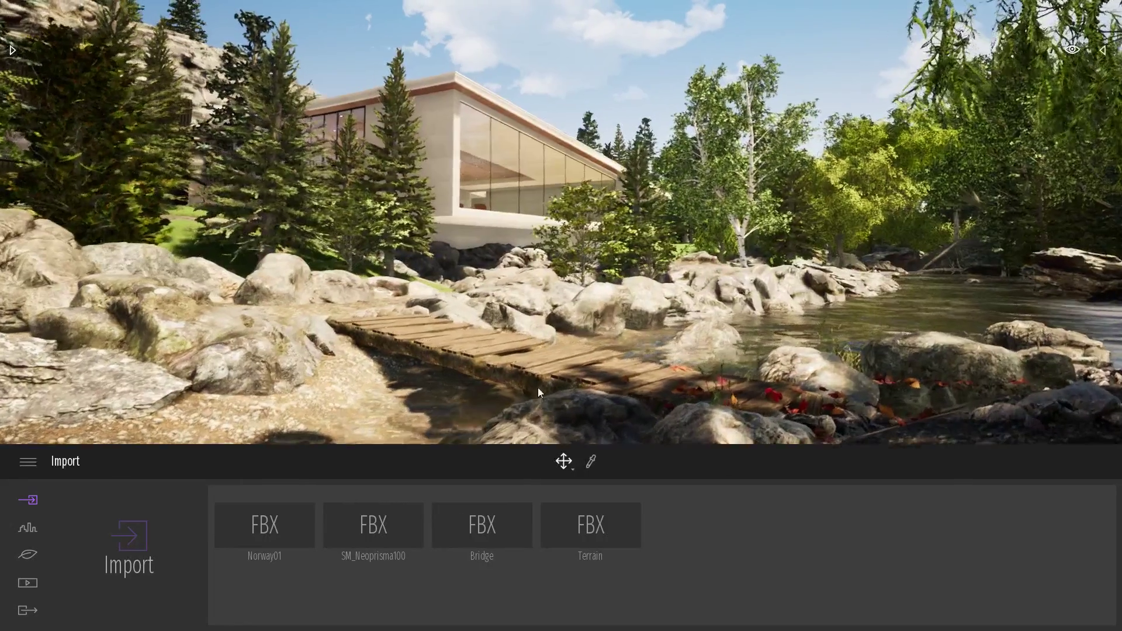
# Step: Open the scene's media images and change Image 05's time of day to night
pyautogui.click(28, 583)
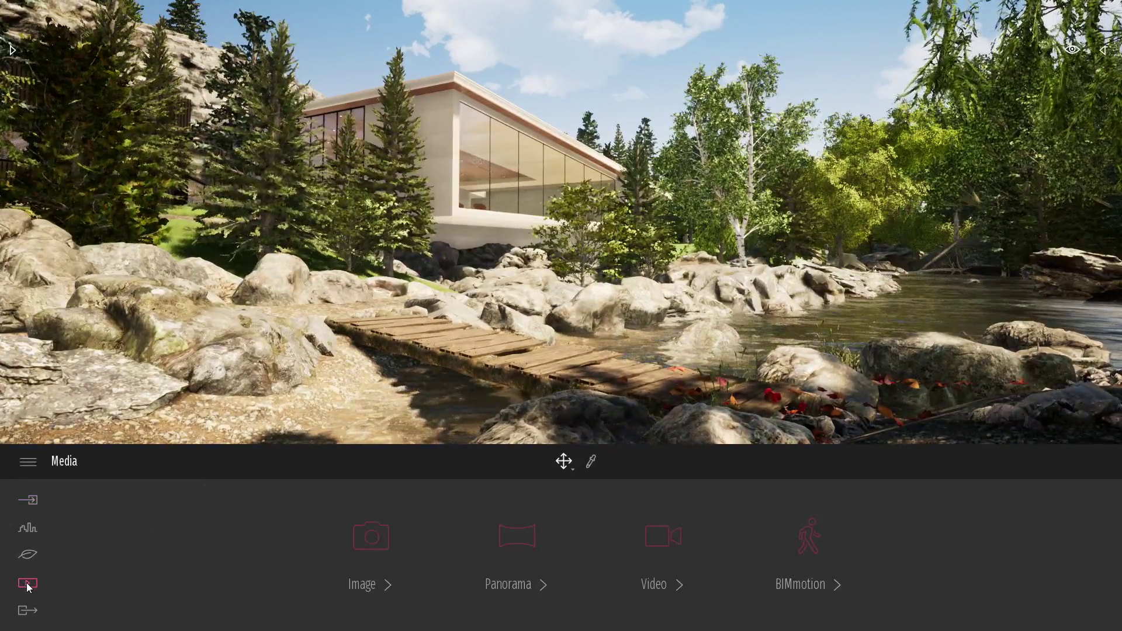
pyautogui.click(368, 535)
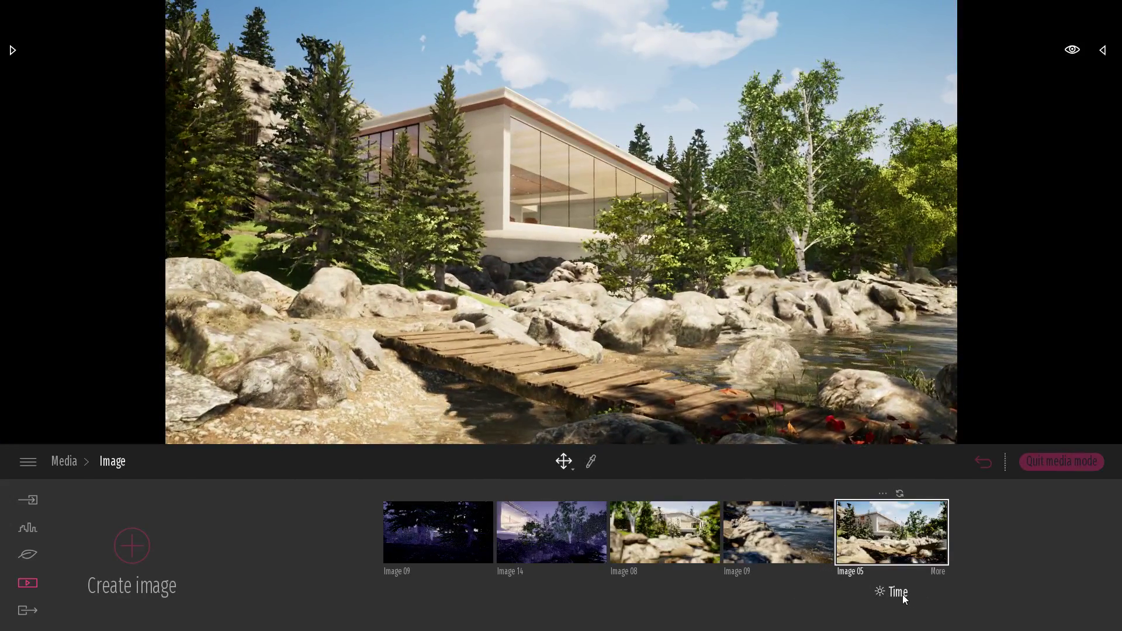
pyautogui.click(902, 595)
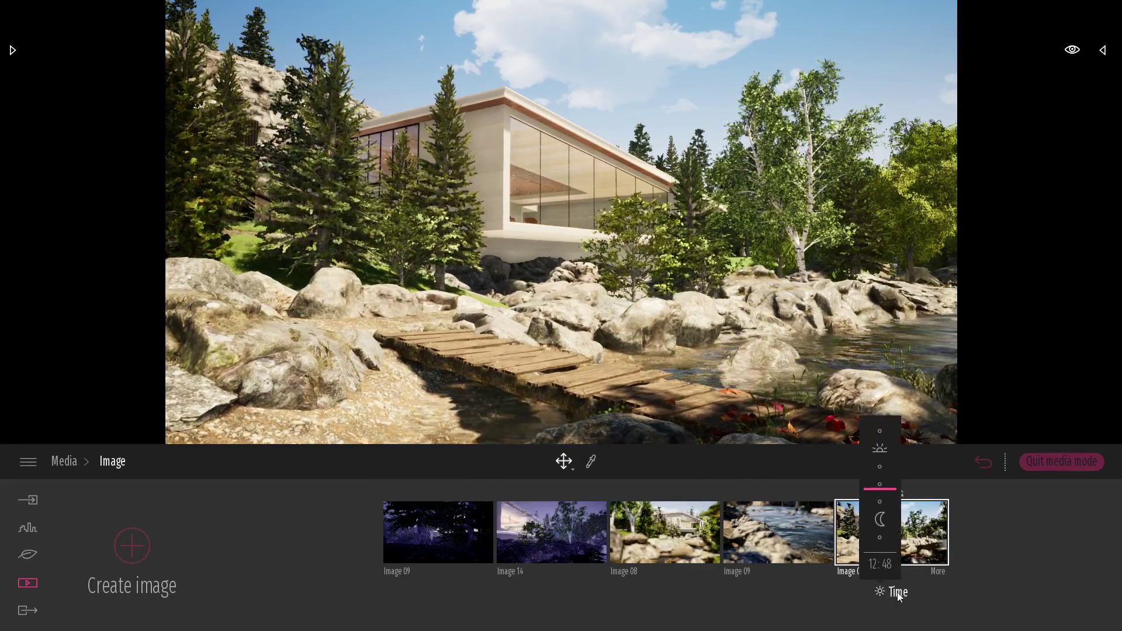
pyautogui.moveTo(877, 489); pyautogui.dragTo(879, 544)
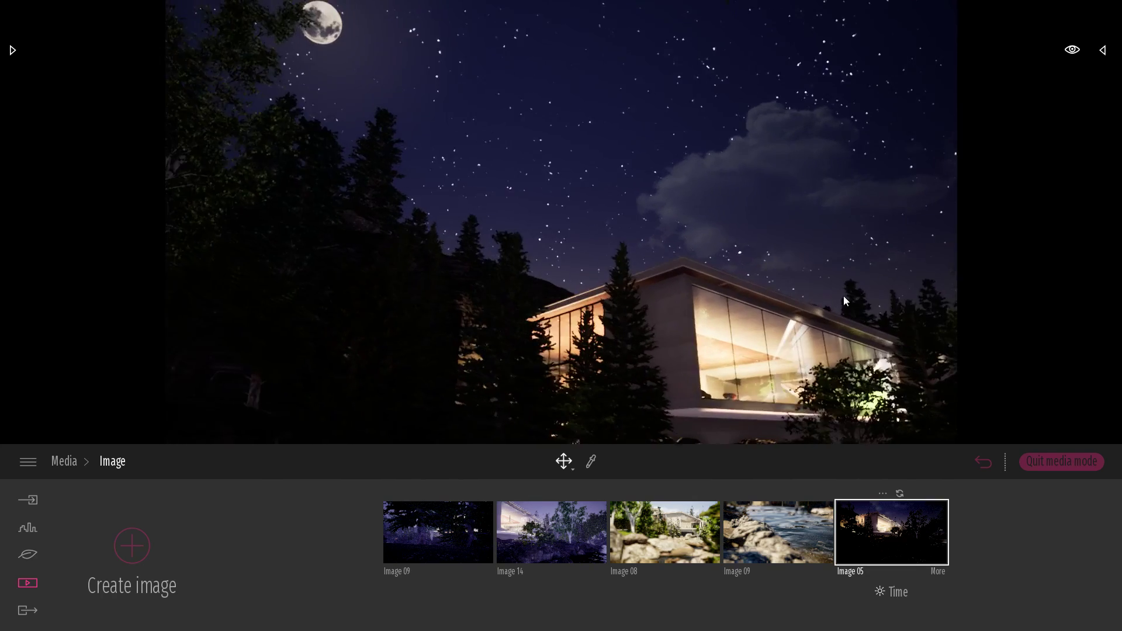
# Step: Set the moon power to 10.00 in Image 05's lighting settings
pyautogui.click(938, 572)
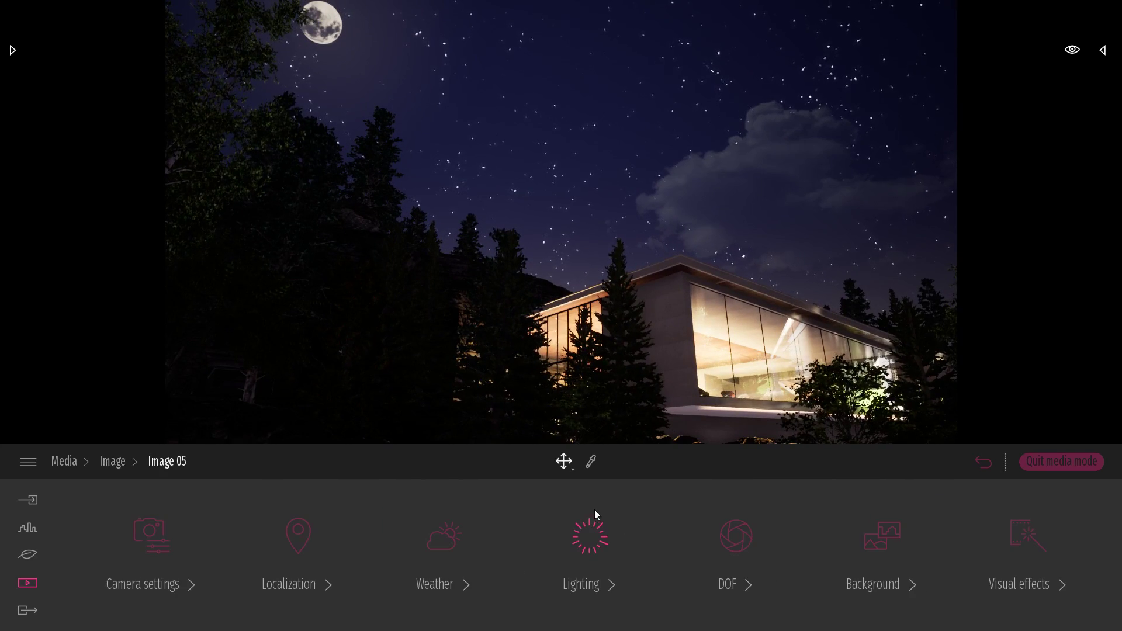
pyautogui.click(593, 557)
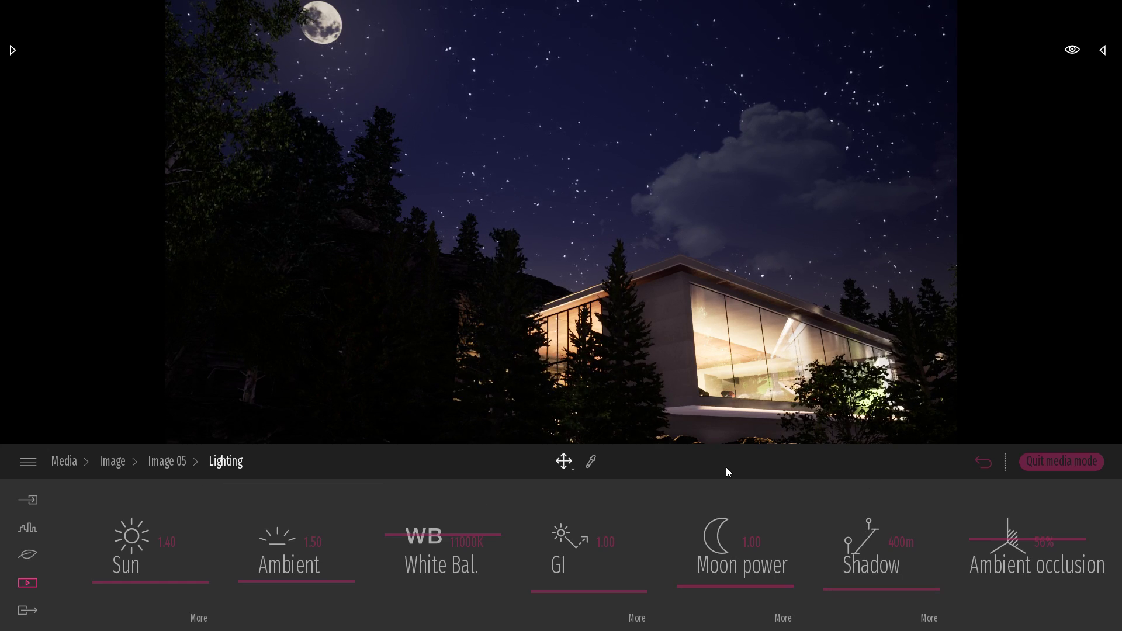
pyautogui.click(722, 585)
pyautogui.moveTo(722, 327); pyautogui.dragTo(761, 396, button='right')
pyautogui.moveTo(741, 585); pyautogui.dragTo(741, 461)
pyautogui.moveTo(741, 363); pyautogui.dragTo(744, 412, button='right')
# Step: Set the moon phase to 7 and adjust the stars intensity, then go back to the lighting settings
pyautogui.click(783, 619)
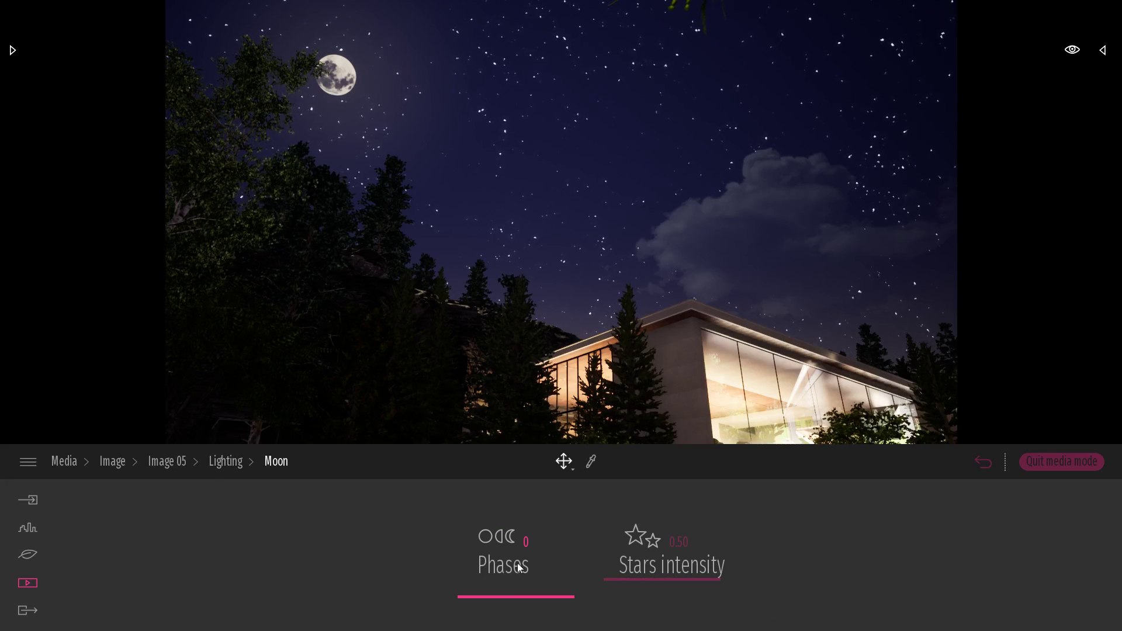
pyautogui.moveTo(514, 586)
pyautogui.mouseDown()
pyautogui.moveTo(514, 558)
pyautogui.moveTo(515, 572)
pyautogui.mouseUp()
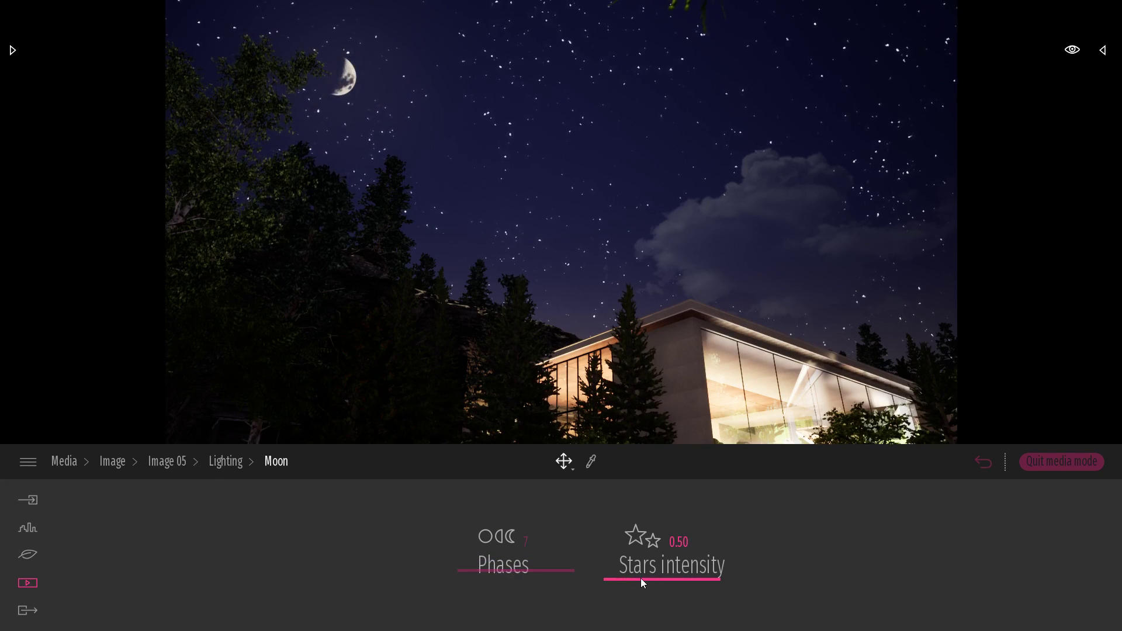
pyautogui.moveTo(641, 580)
pyautogui.mouseDown()
pyautogui.moveTo(645, 603)
pyautogui.moveTo(645, 576)
pyautogui.mouseUp()
pyautogui.moveTo(649, 258); pyautogui.dragTo(717, 354, button='right')
pyautogui.click(226, 461)
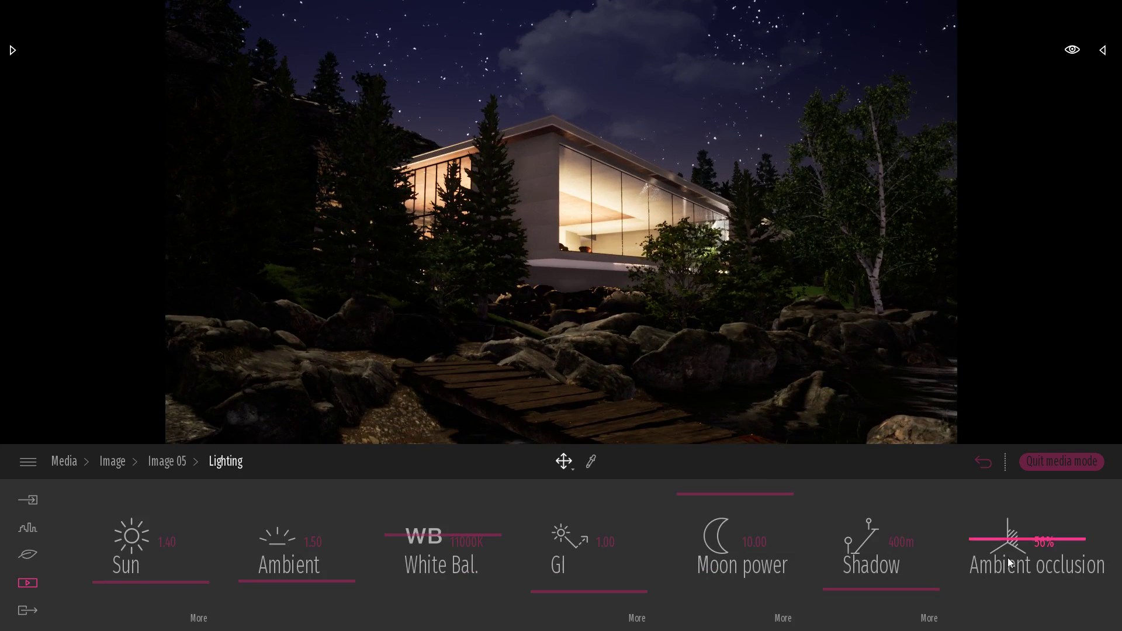
# Step: Raise Image 05's ambient occlusion to 82% and then slightly higher, and return to the image's settings overview
pyautogui.moveTo(994, 539)
pyautogui.mouseDown()
pyautogui.moveTo(1005, 609)
pyautogui.moveTo(1006, 497)
pyautogui.moveTo(1025, 581)
pyautogui.moveTo(1024, 513)
pyautogui.moveTo(1027, 560)
pyautogui.moveTo(1038, 511)
pyautogui.mouseUp()
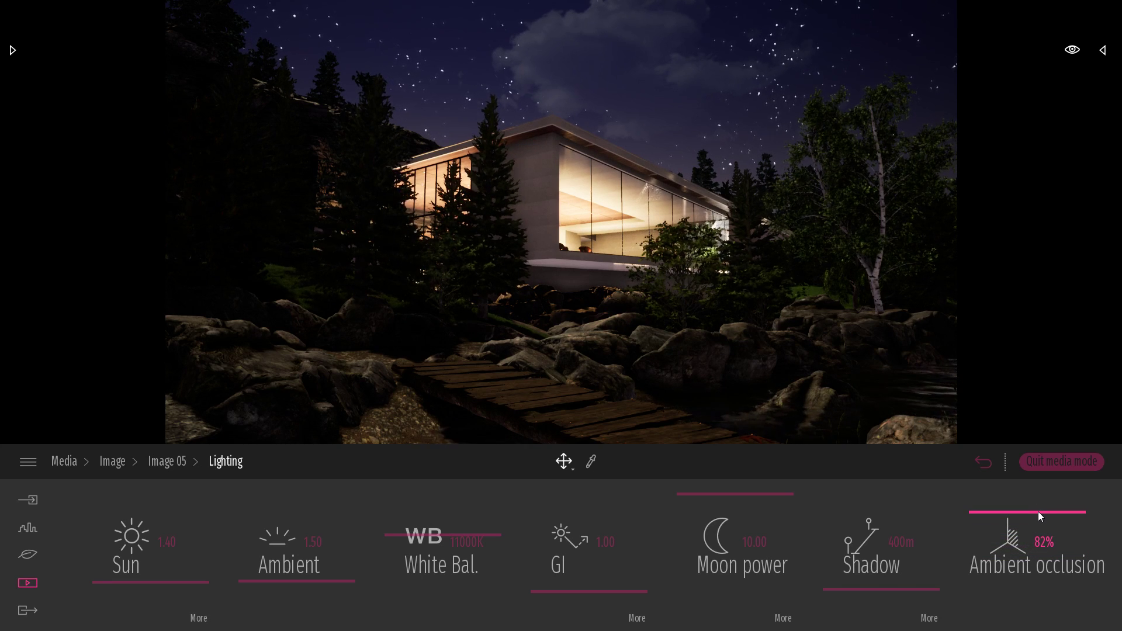
pyautogui.moveTo(577, 139); pyautogui.dragTo(516, 149, button='right')
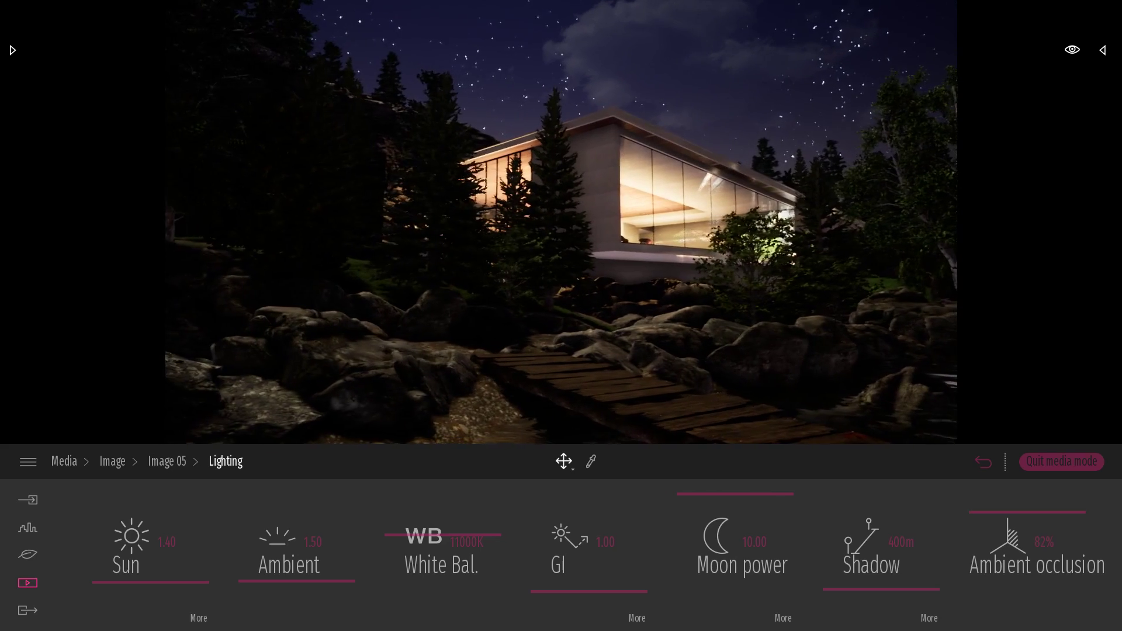
pyautogui.moveTo(993, 513)
pyautogui.mouseDown()
pyautogui.moveTo(994, 595)
pyautogui.moveTo(995, 498)
pyautogui.mouseUp()
pyautogui.click(164, 468)
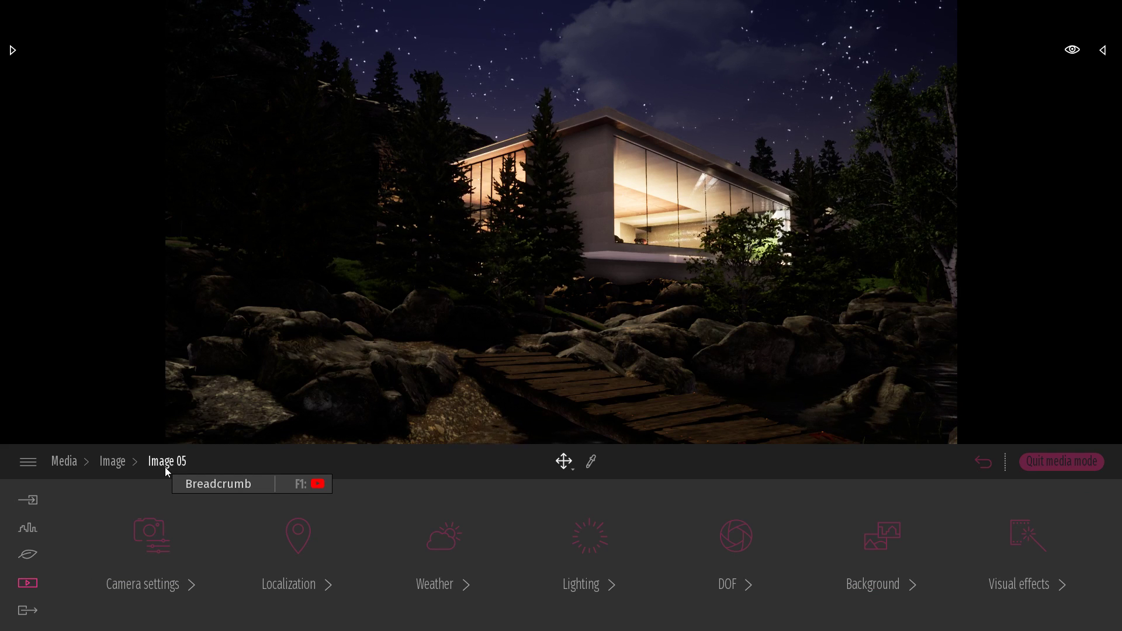
# Step: Return to the image list, quit media mode and create a new image from the daytime house view
pyautogui.click(114, 460)
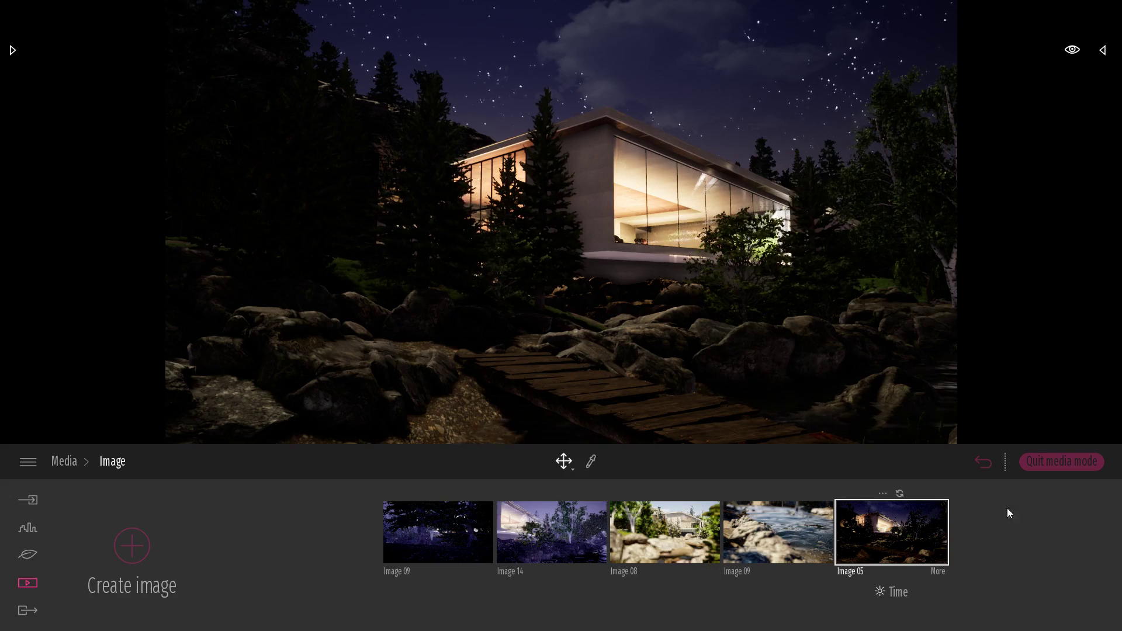
pyautogui.click(1061, 461)
pyautogui.click(133, 538)
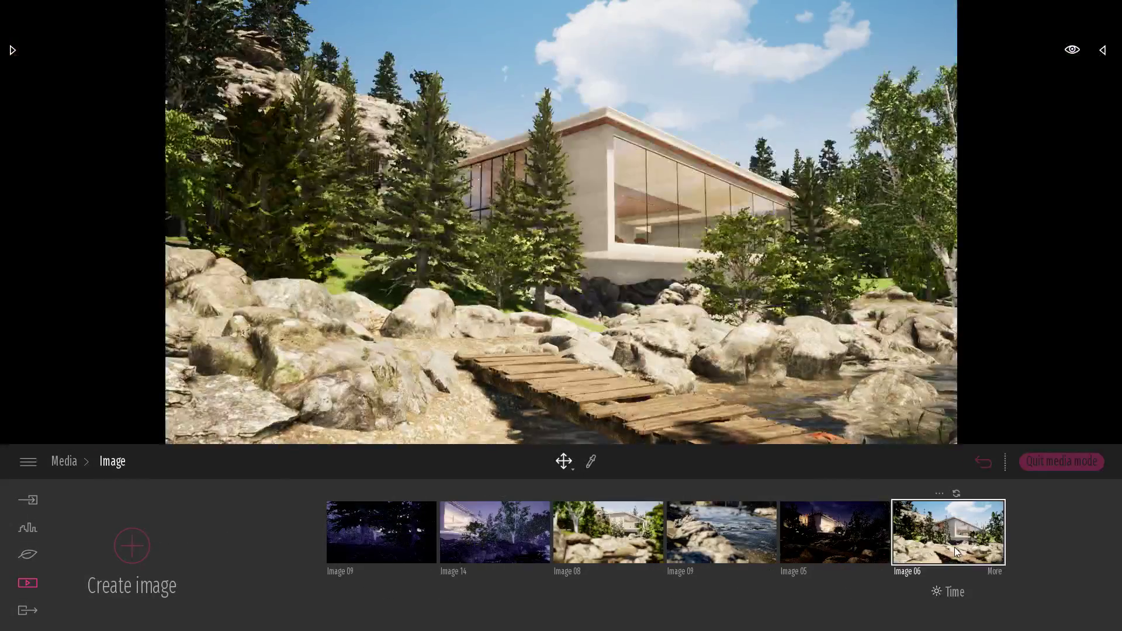
# Step: Enable the Clay render visual effect for Image 06 and exclude Glass and Water from its selection
pyautogui.click(993, 571)
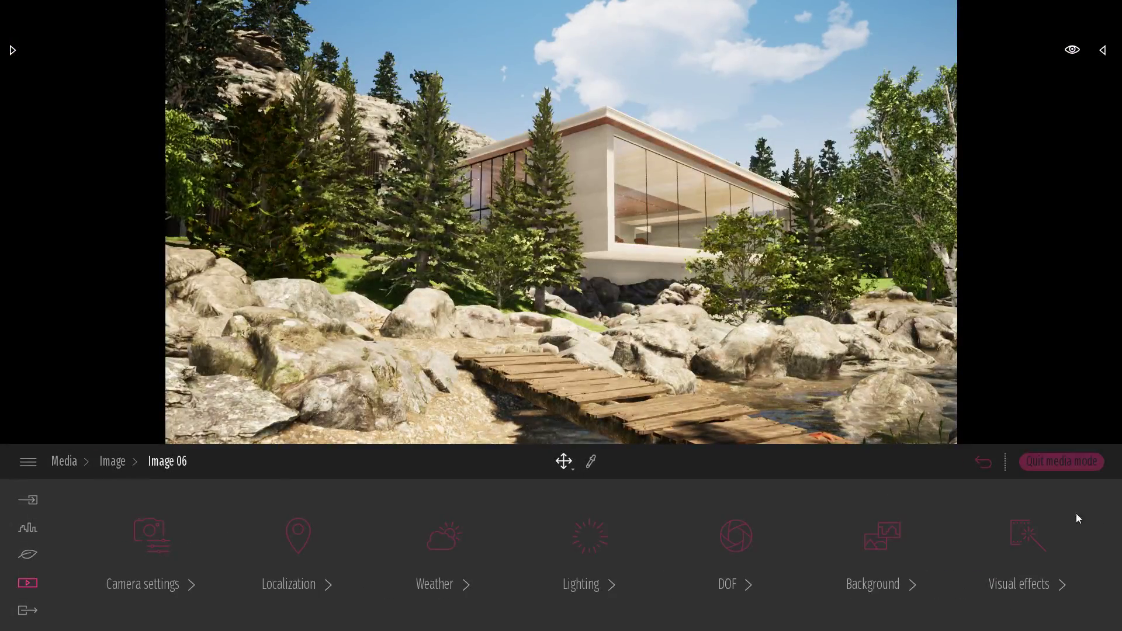
pyautogui.click(1020, 536)
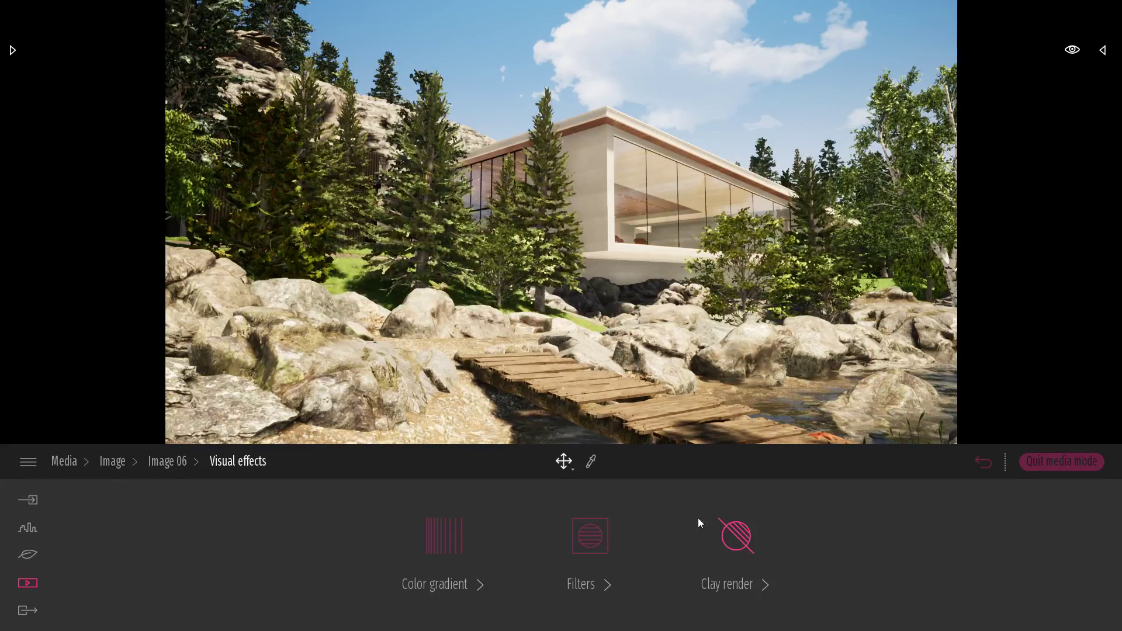
pyautogui.click(724, 542)
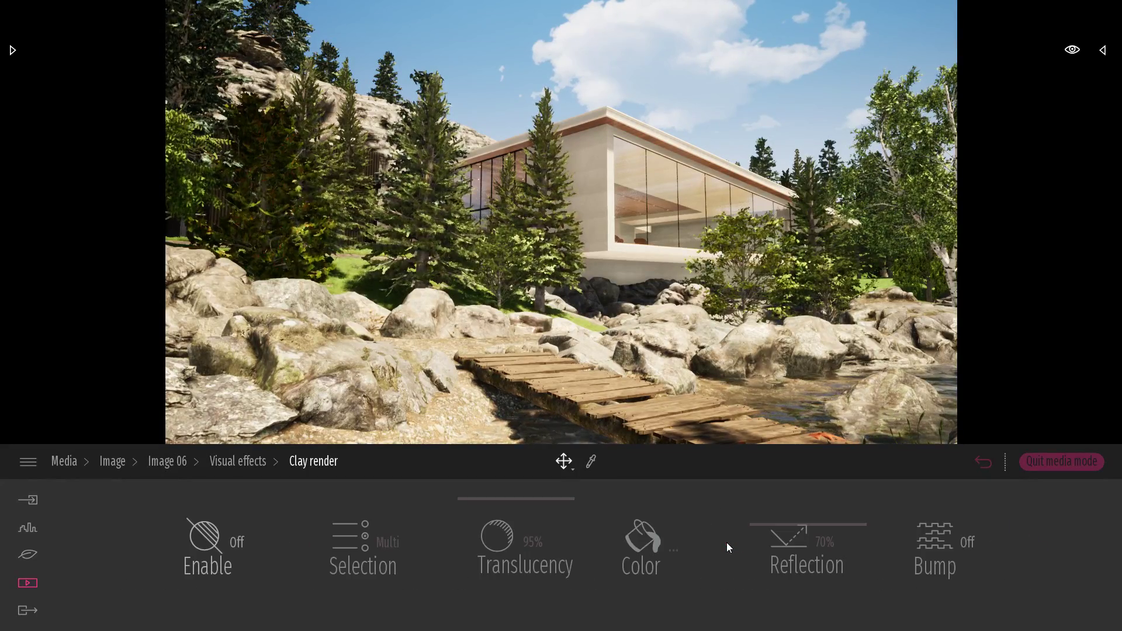
pyautogui.click(204, 553)
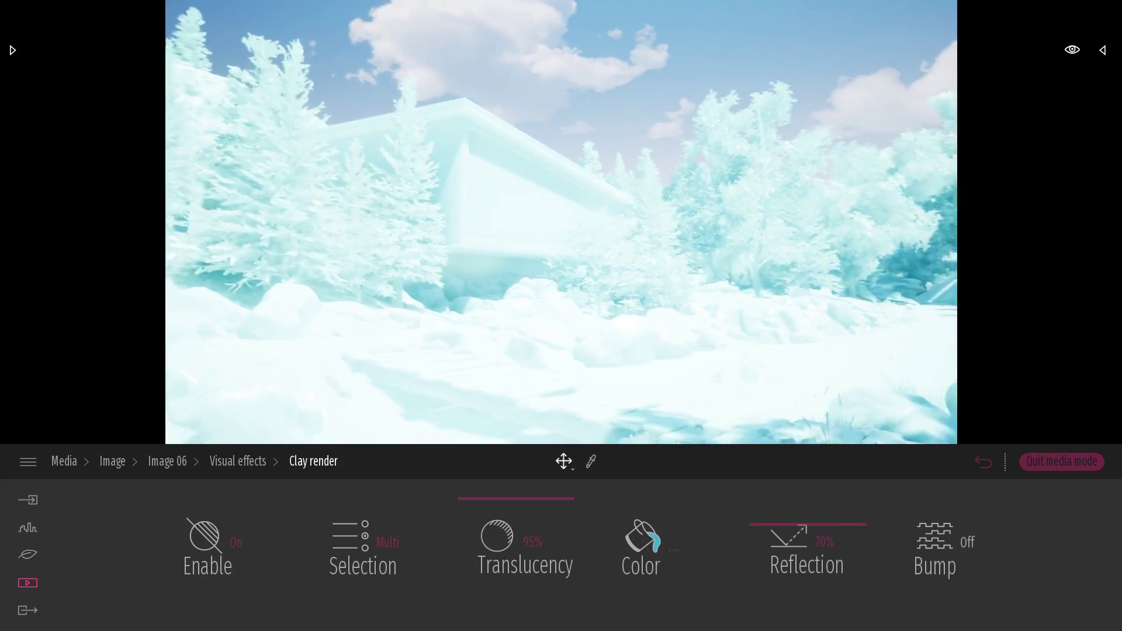
pyautogui.click(365, 546)
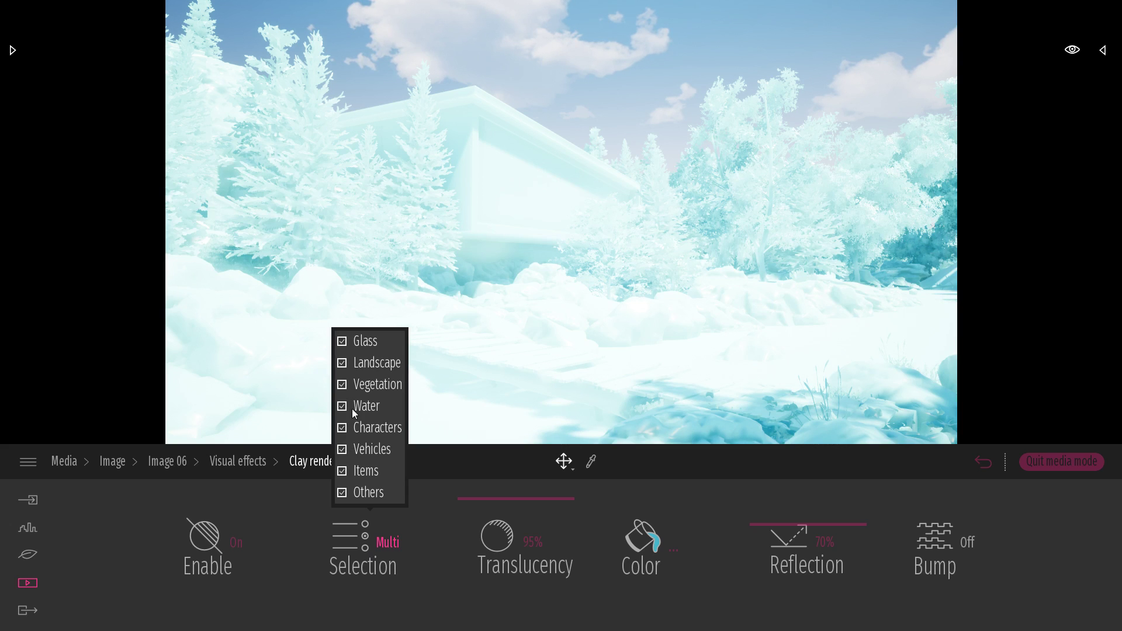
pyautogui.click(362, 341)
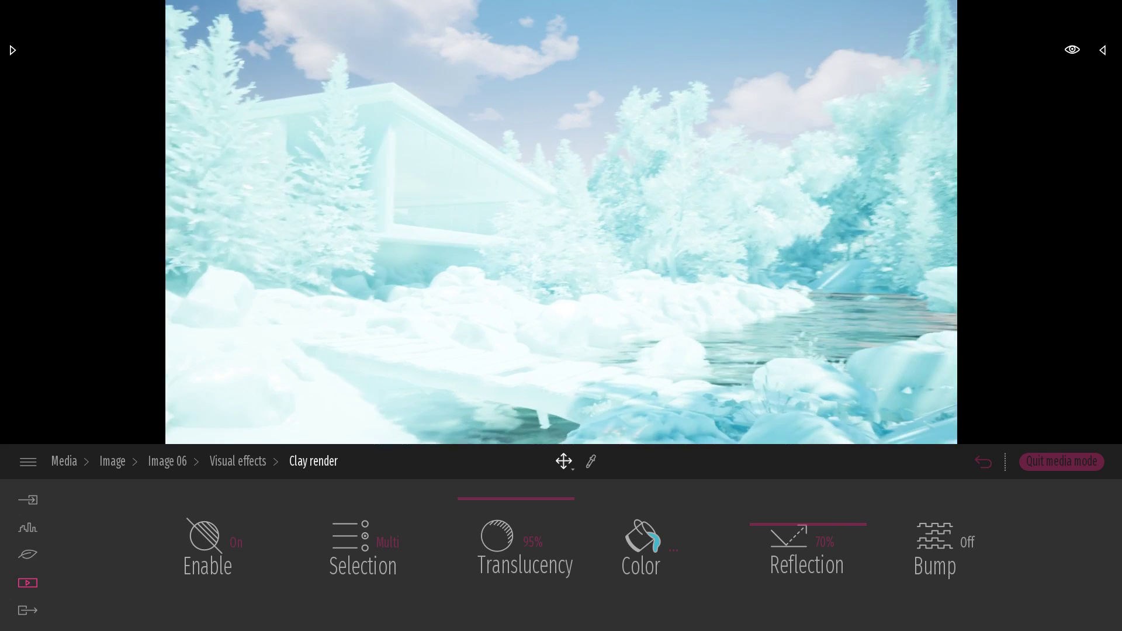
# Step: Change the clay render color to a darker, nearly neutral grey
pyautogui.click(643, 546)
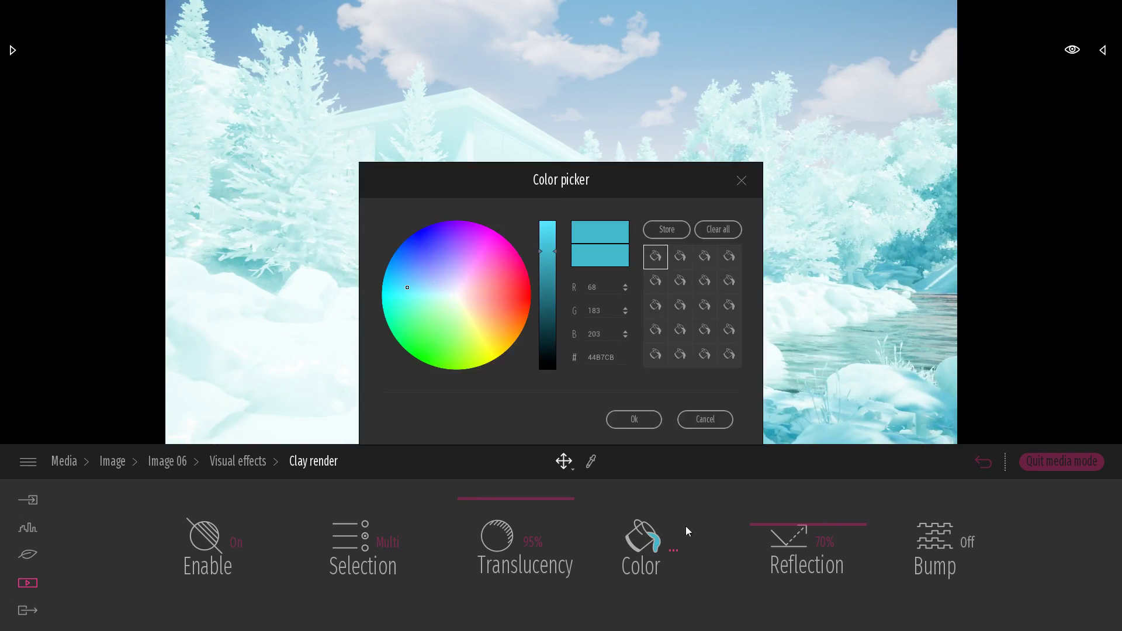
pyautogui.click(456, 298)
pyautogui.moveTo(547, 251); pyautogui.dragTo(547, 295)
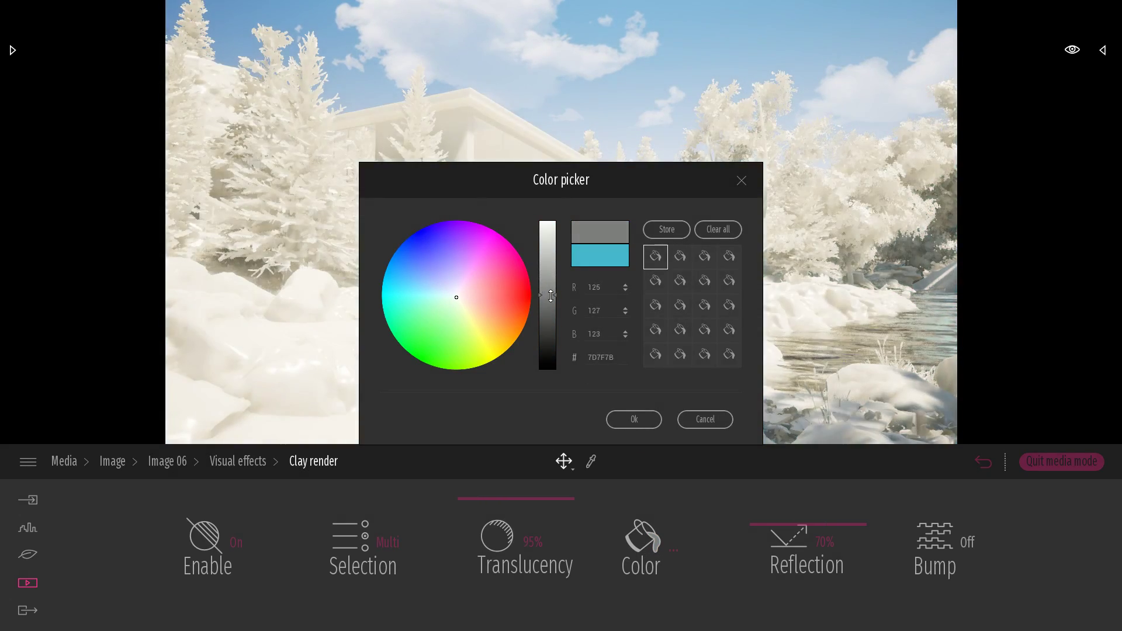
pyautogui.click(457, 296)
pyautogui.click(629, 418)
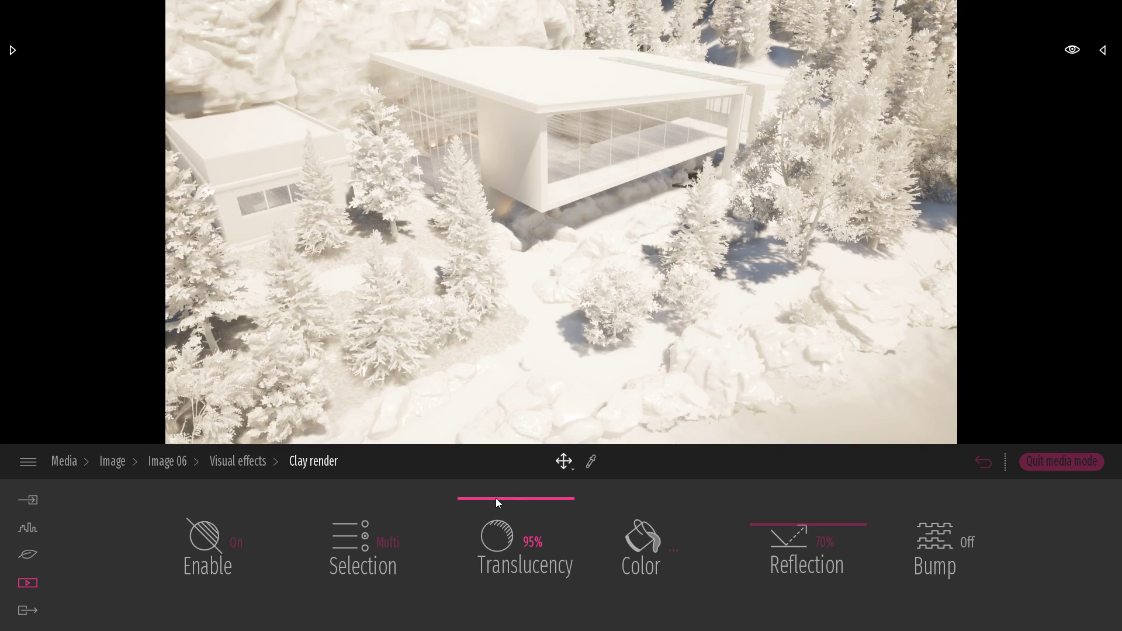
# Step: Set the clay render translucency to 77% and restrict its selection to Characters only
pyautogui.moveTo(495, 498); pyautogui.dragTo(533, 518)
pyautogui.click(360, 542)
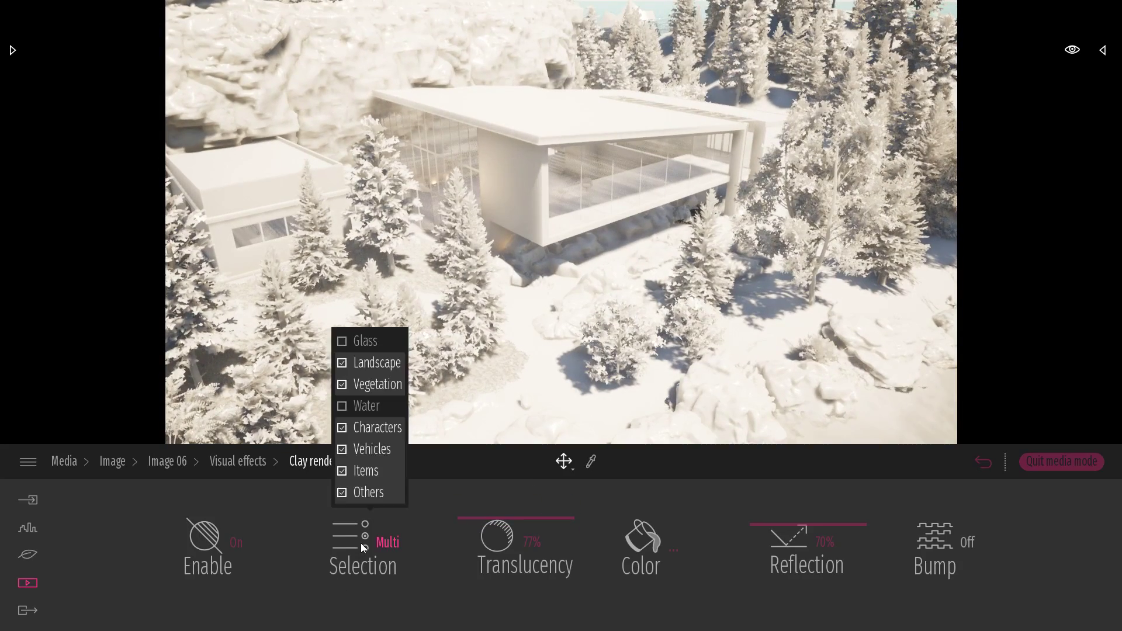
pyautogui.click(355, 383)
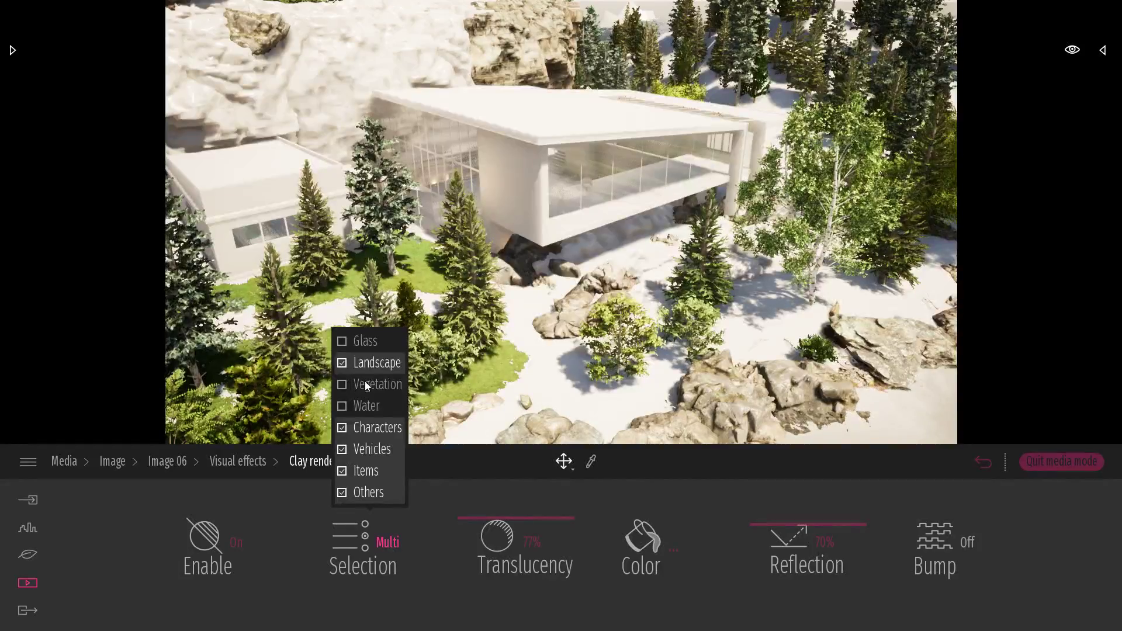
pyautogui.click(372, 477)
pyautogui.click(374, 496)
pyautogui.moveTo(652, 301); pyautogui.dragTo(607, 278, button='right')
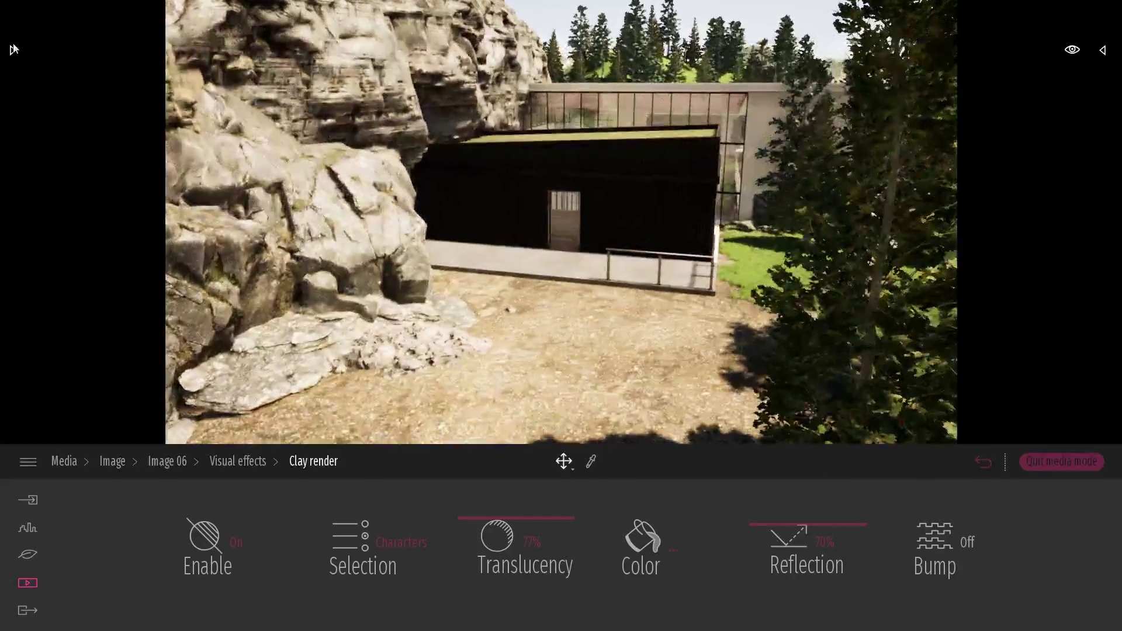
# Step: Place the first character from the Humans library on the dark building's terrace and shift it slightly toward the rocks
pyautogui.click(14, 49)
pyautogui.click(23, 68)
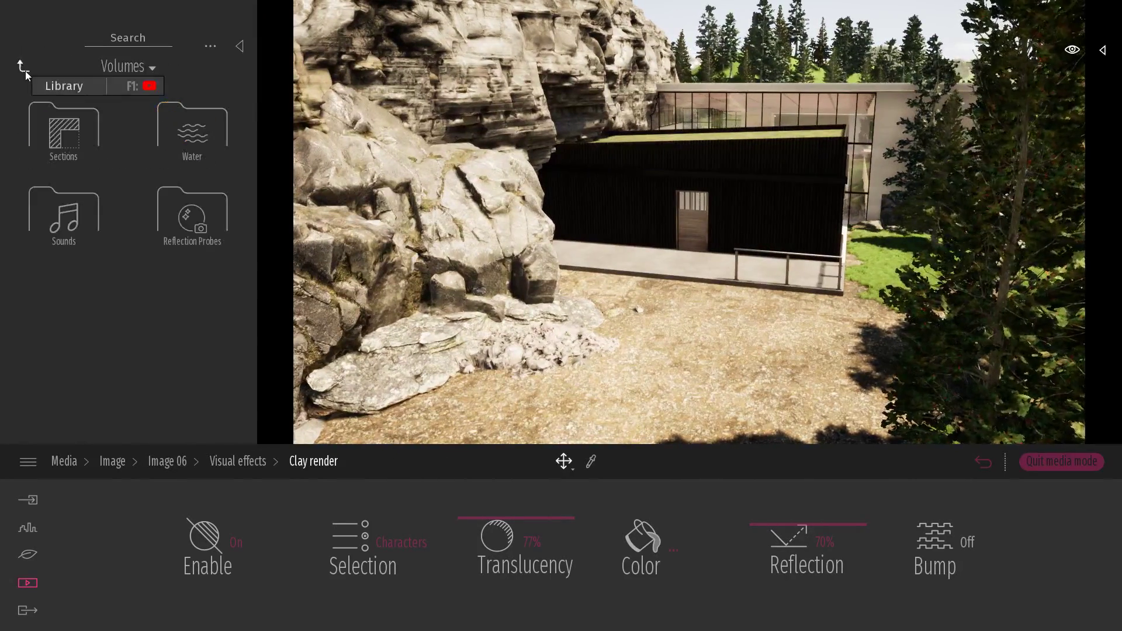
pyautogui.click(26, 72)
pyautogui.click(62, 294)
pyautogui.click(83, 129)
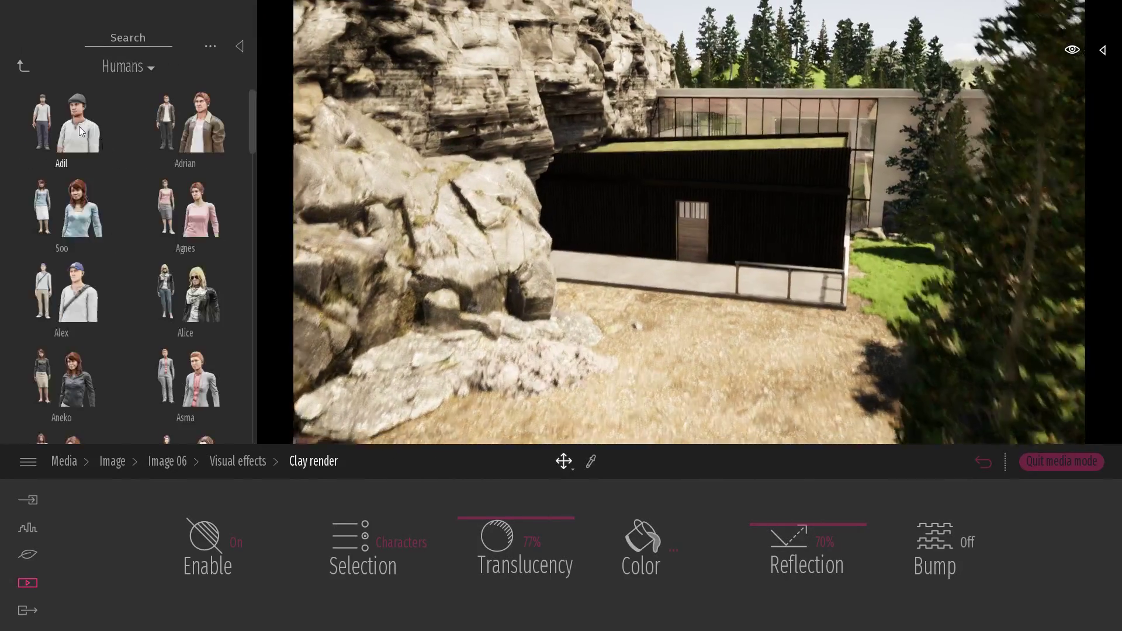
pyautogui.click(78, 130)
pyautogui.click(650, 302)
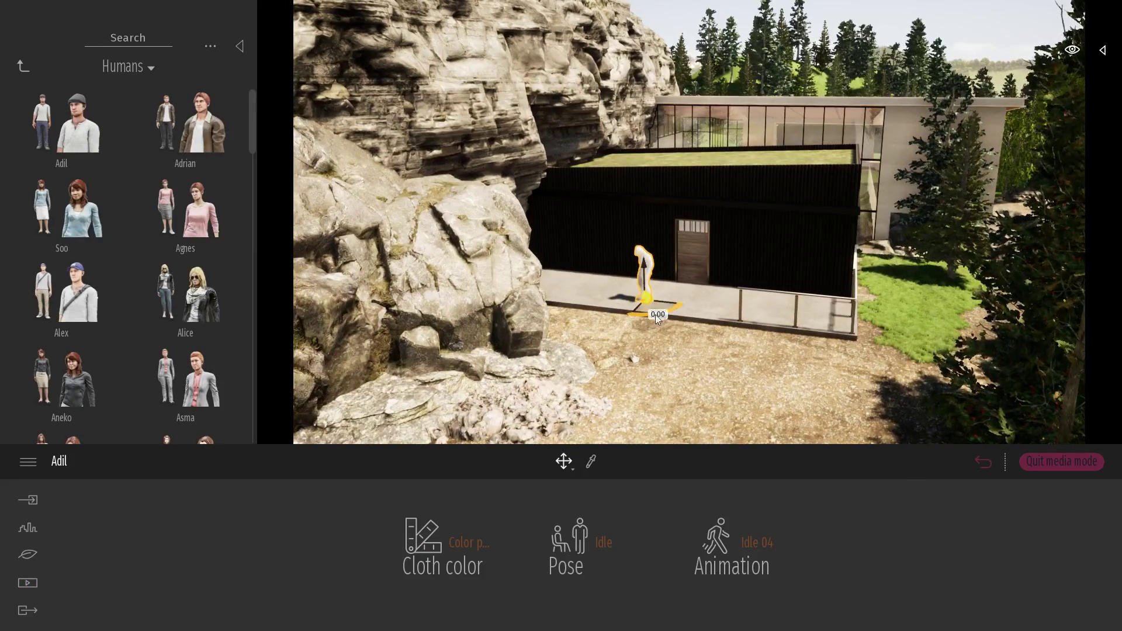
pyautogui.moveTo(656, 316)
pyautogui.mouseDown()
pyautogui.moveTo(721, 307)
pyautogui.moveTo(638, 304)
pyautogui.mouseUp()
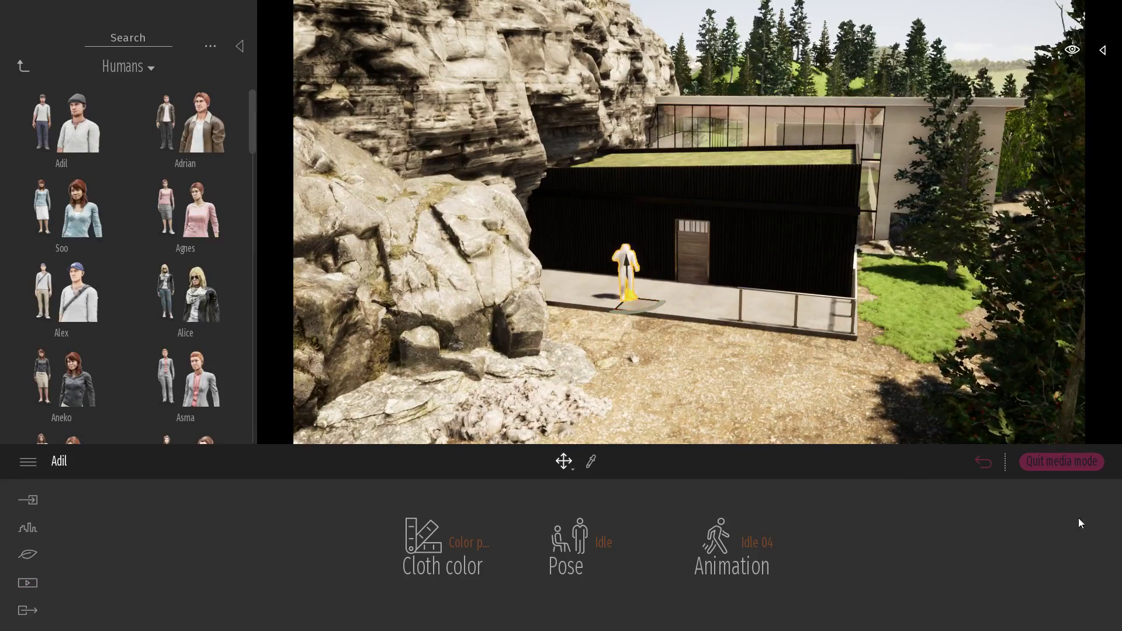
# Step: Leave the character's settings, return to the media images and quit media mode
pyautogui.click(984, 463)
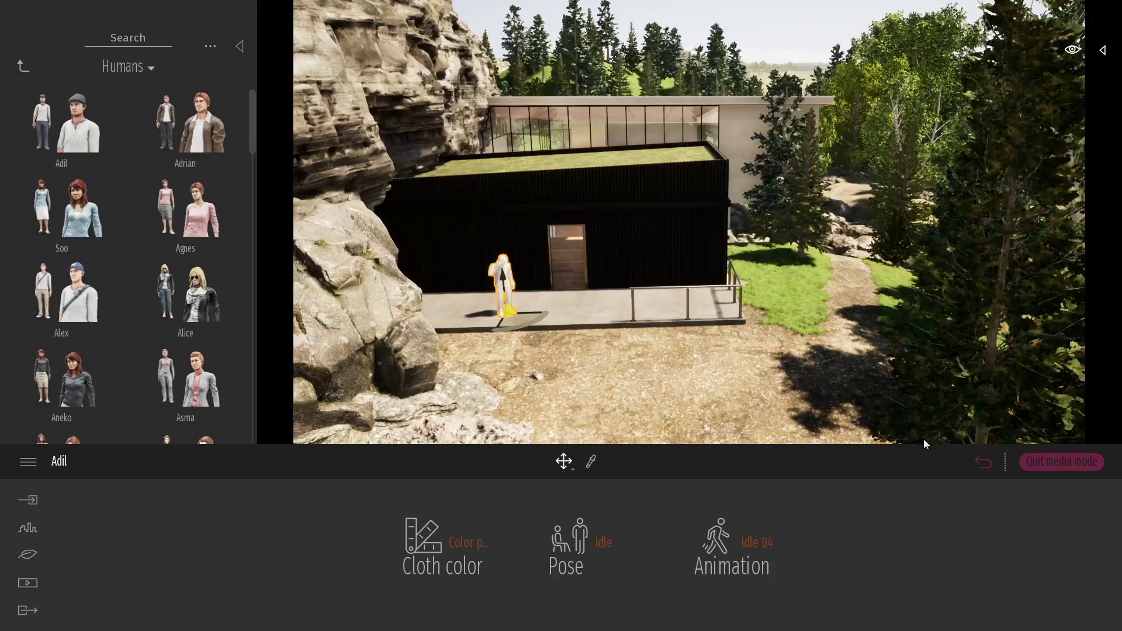
pyautogui.click(983, 465)
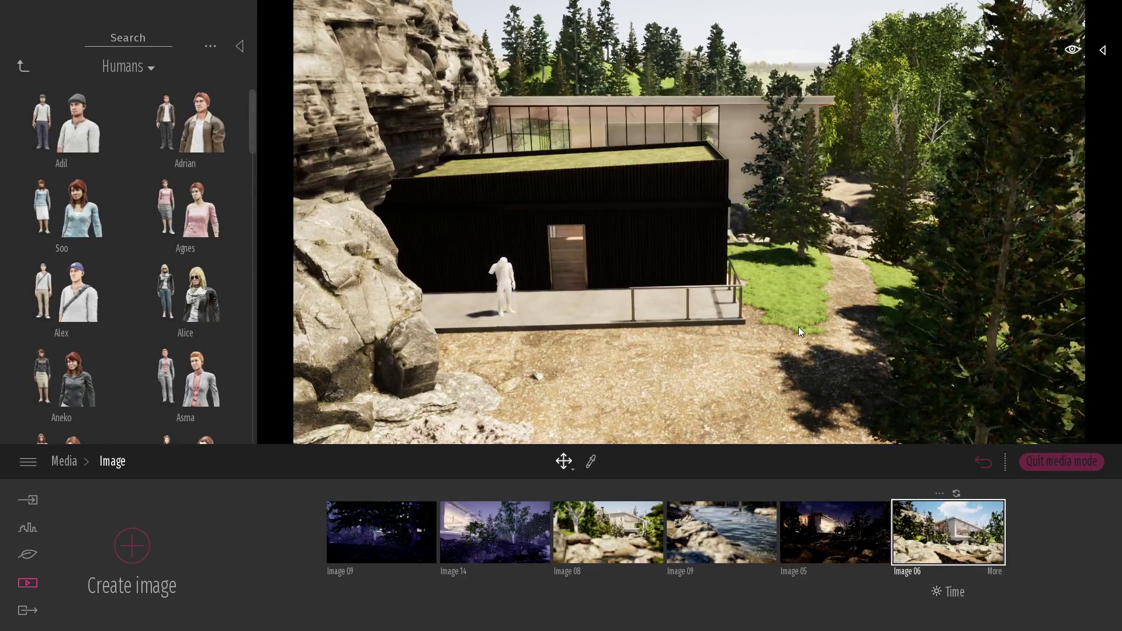
pyautogui.click(1071, 468)
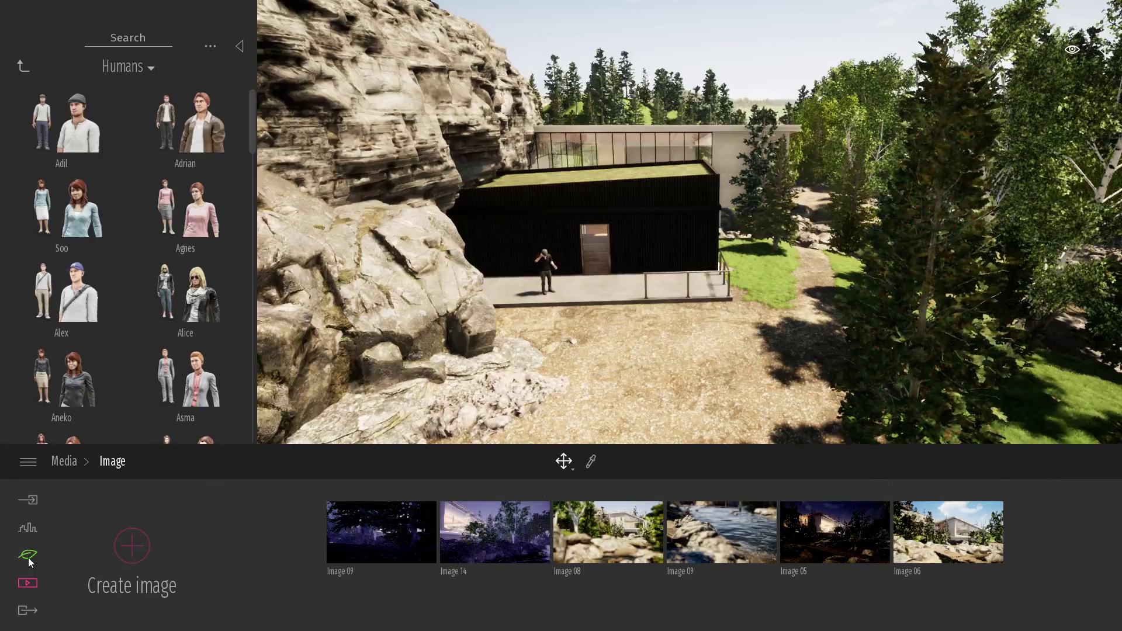
# Step: Open the scene's Nature lighting settings to examine the available options, then return to the Nature overview
pyautogui.click(30, 558)
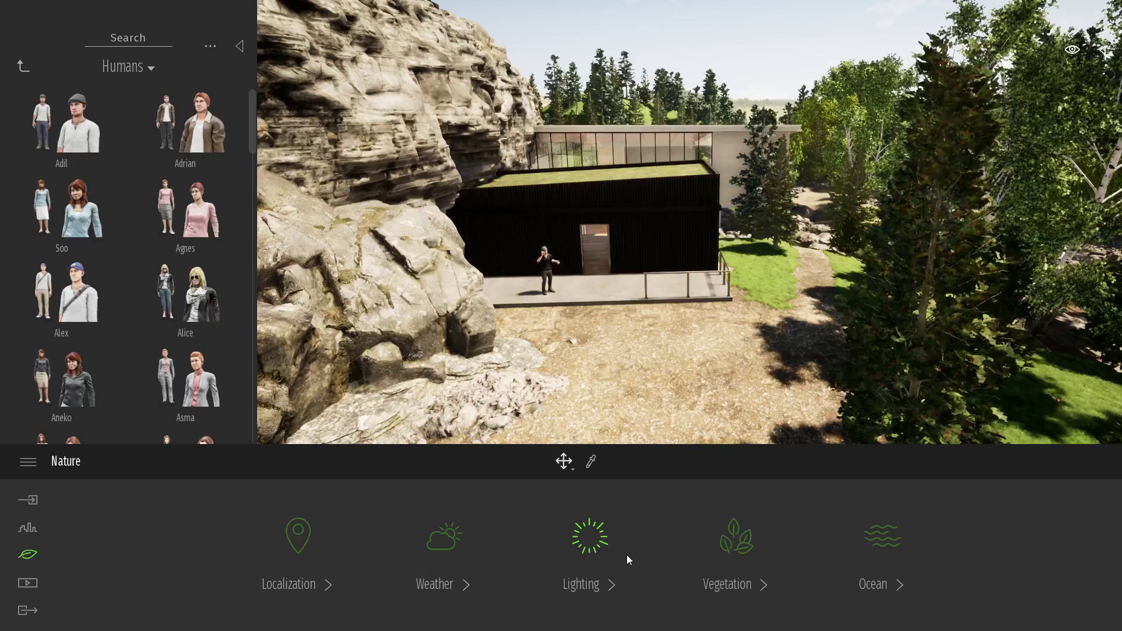
pyautogui.click(558, 535)
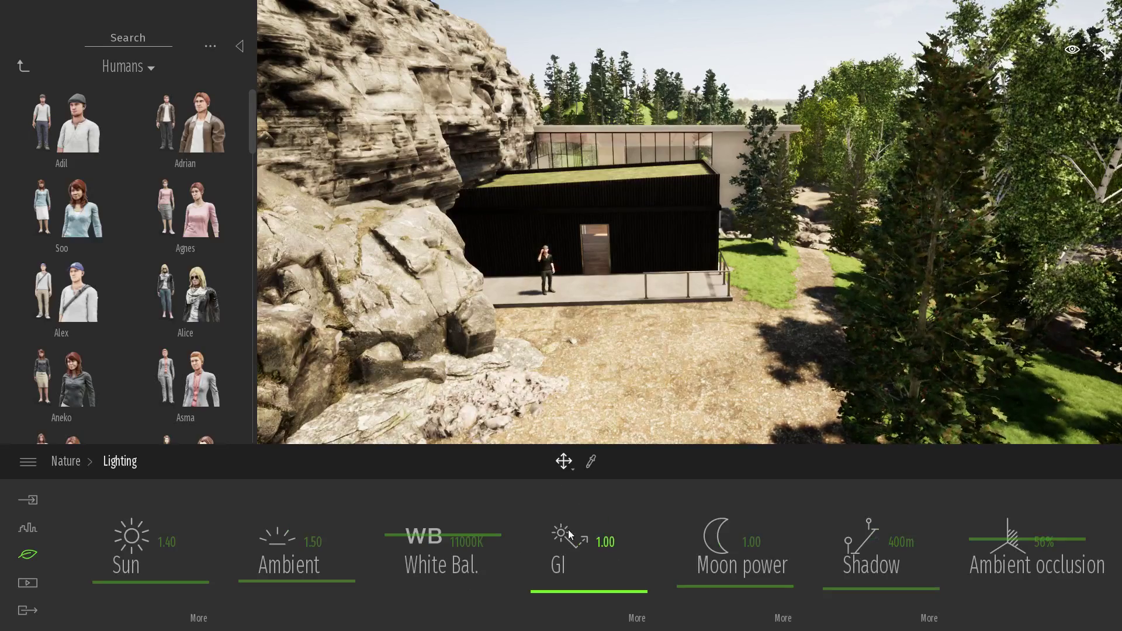
pyautogui.click(66, 461)
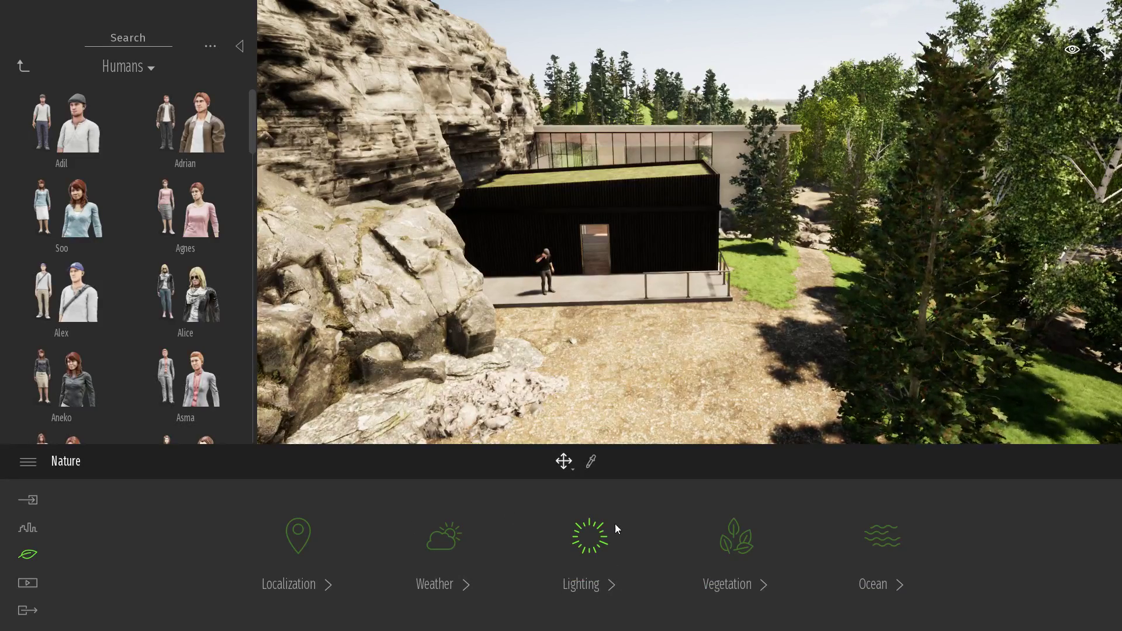
# Step: Set the scene's north offset to 192° in the Localization settings
pyautogui.click(295, 545)
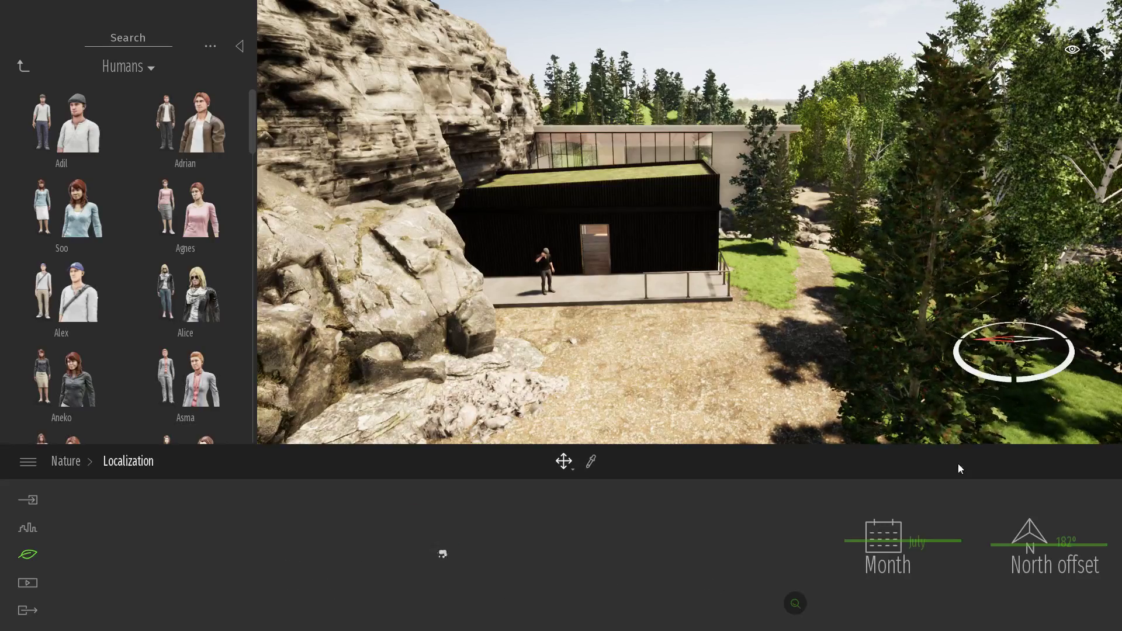
pyautogui.moveTo(623, 347); pyautogui.dragTo(419, 386, button='right')
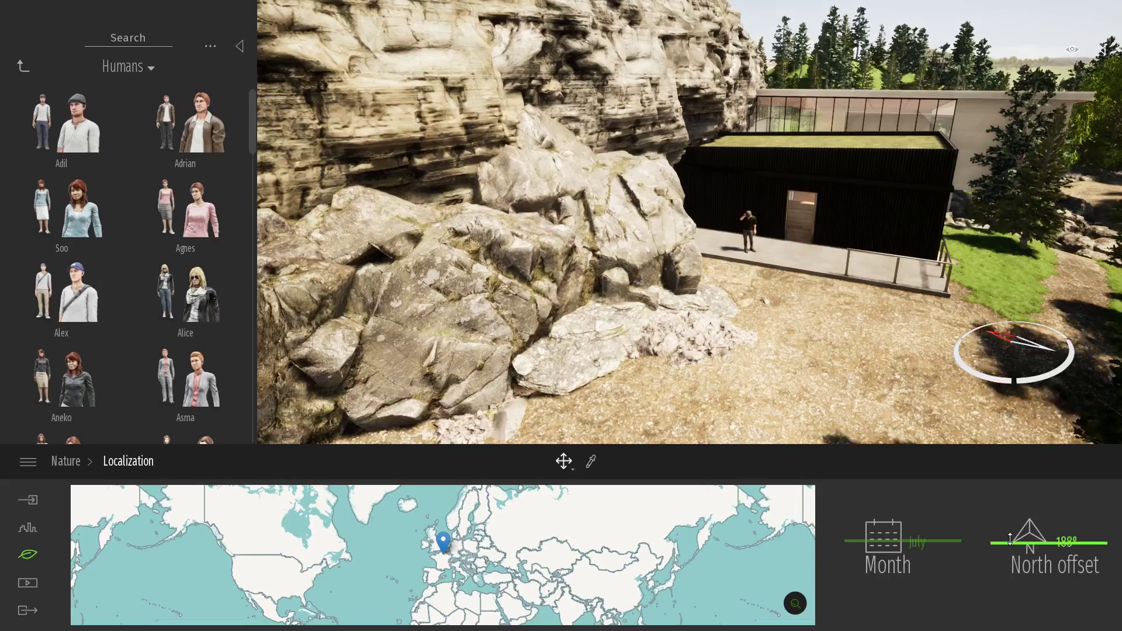
pyautogui.moveTo(1009, 539)
pyautogui.mouseDown()
pyautogui.moveTo(1014, 521)
pyautogui.moveTo(1015, 542)
pyautogui.mouseUp()
pyautogui.moveTo(877, 362); pyautogui.dragTo(1052, 333, button='right')
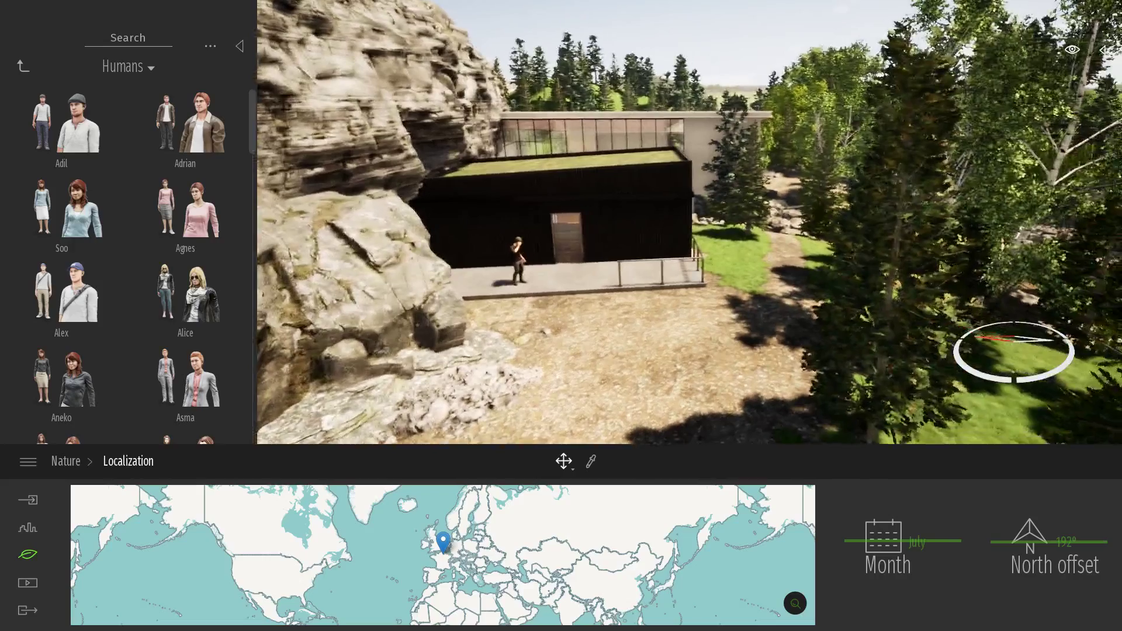
# Step: Examine the Urban section's Context and Paths options, then return to the Urban overview
pyautogui.click(31, 532)
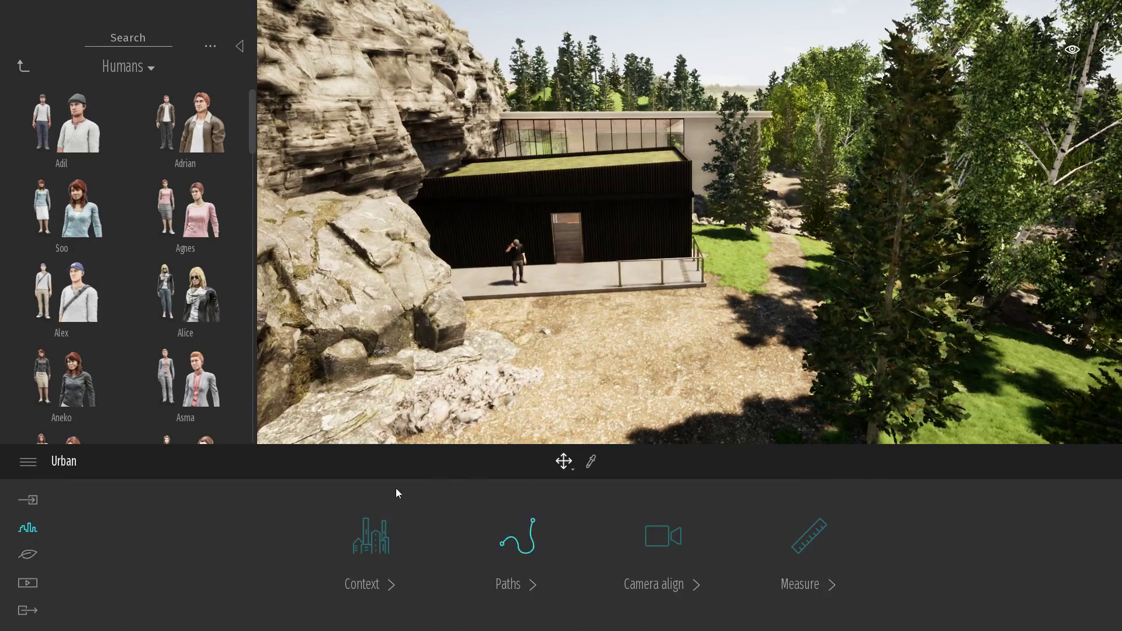
pyautogui.click(374, 536)
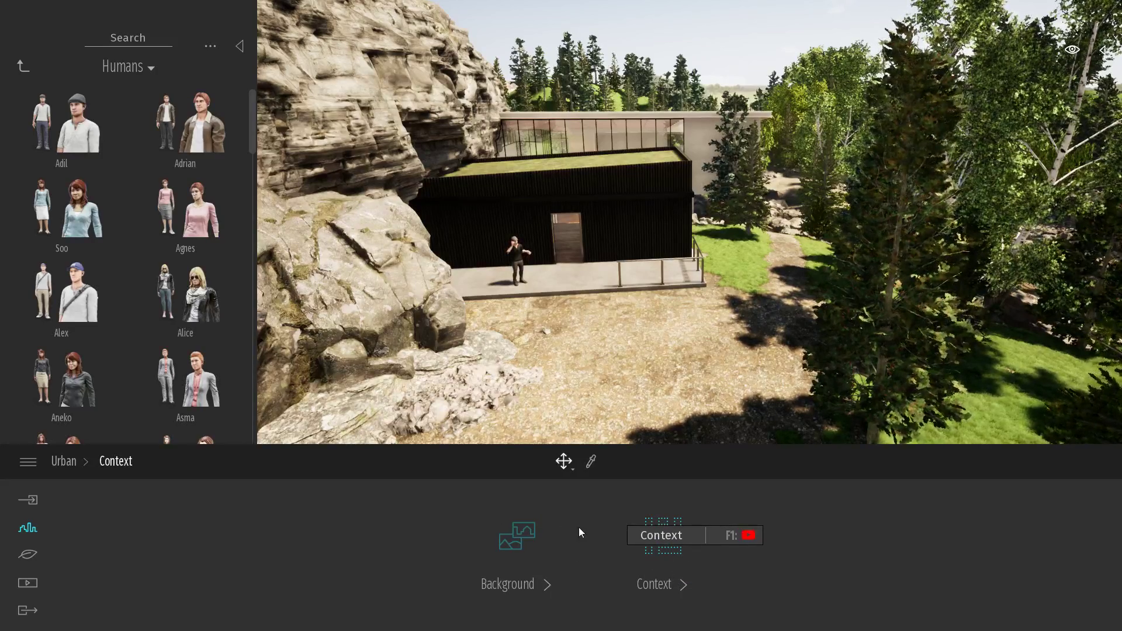
pyautogui.click(68, 461)
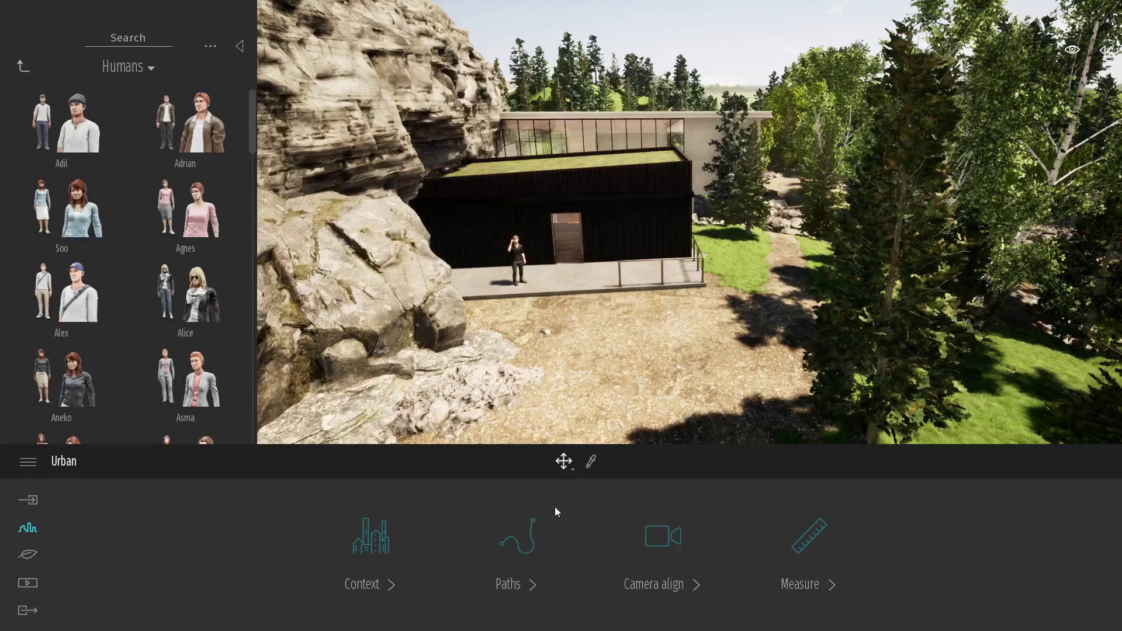
pyautogui.click(515, 537)
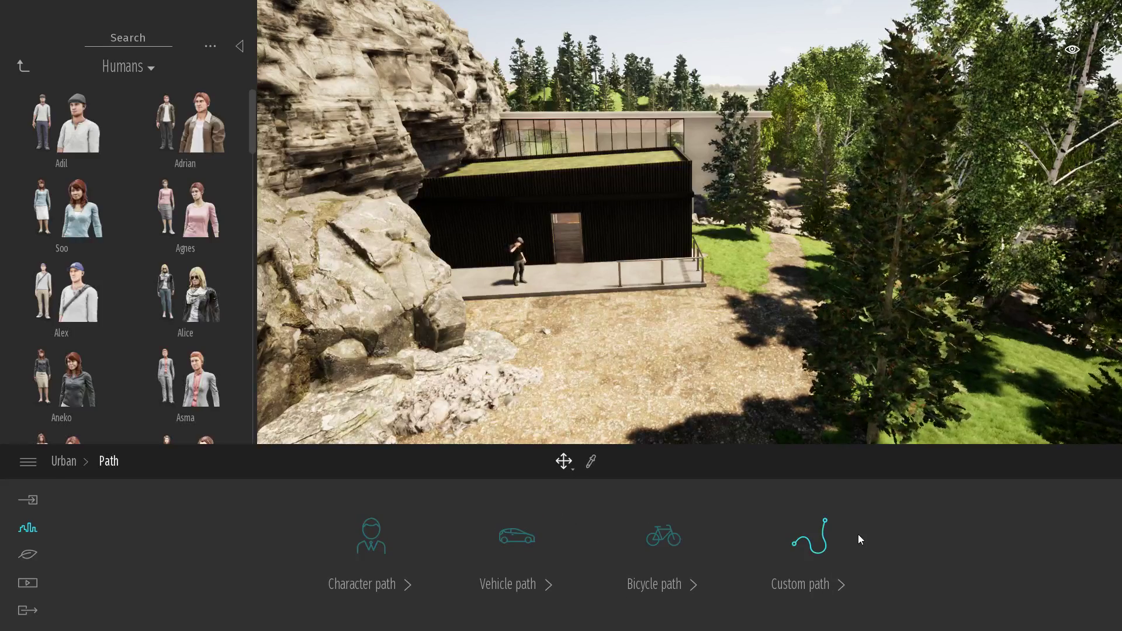
pyautogui.click(69, 463)
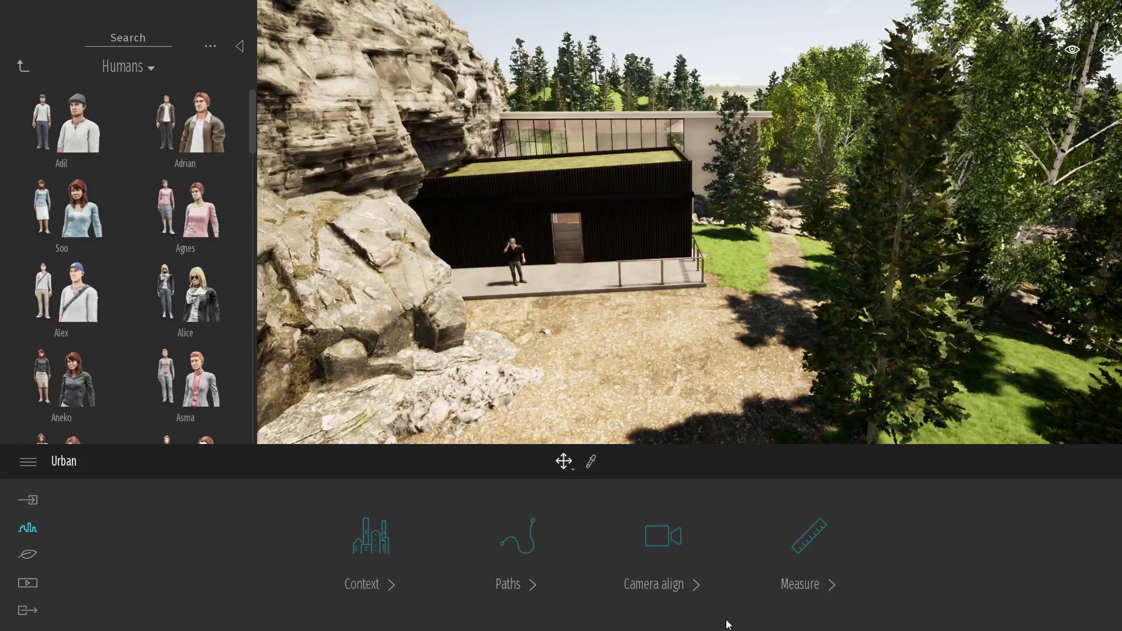
# Step: Align the camera to the building's grass roof and its glazed facade with Camera align, returning to the Urban overview
pyautogui.click(663, 537)
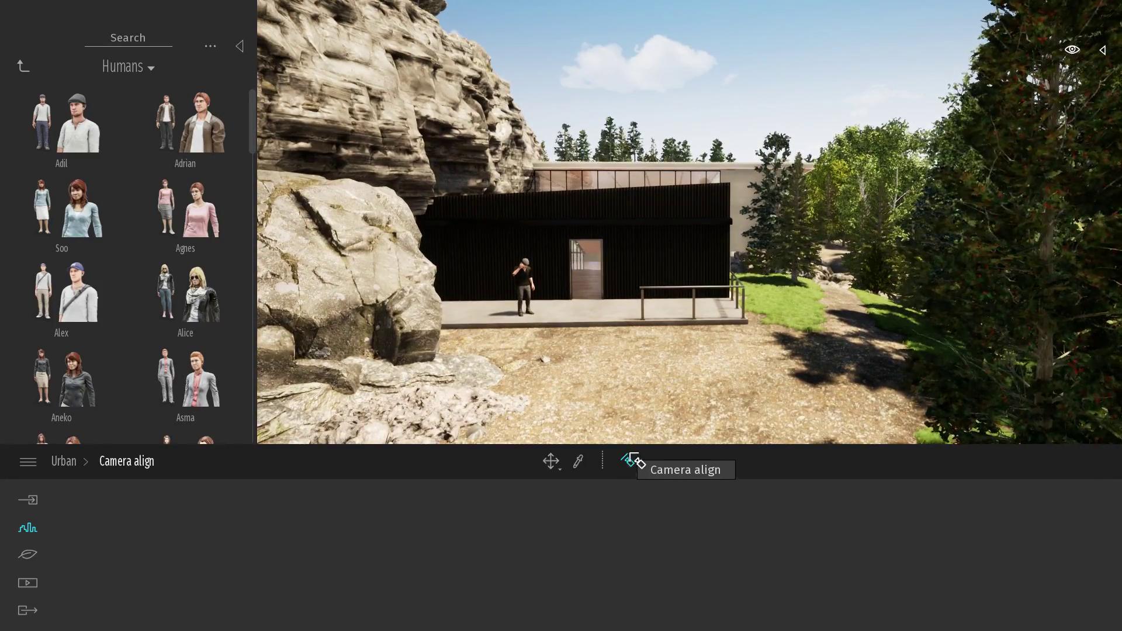
pyautogui.press('d')
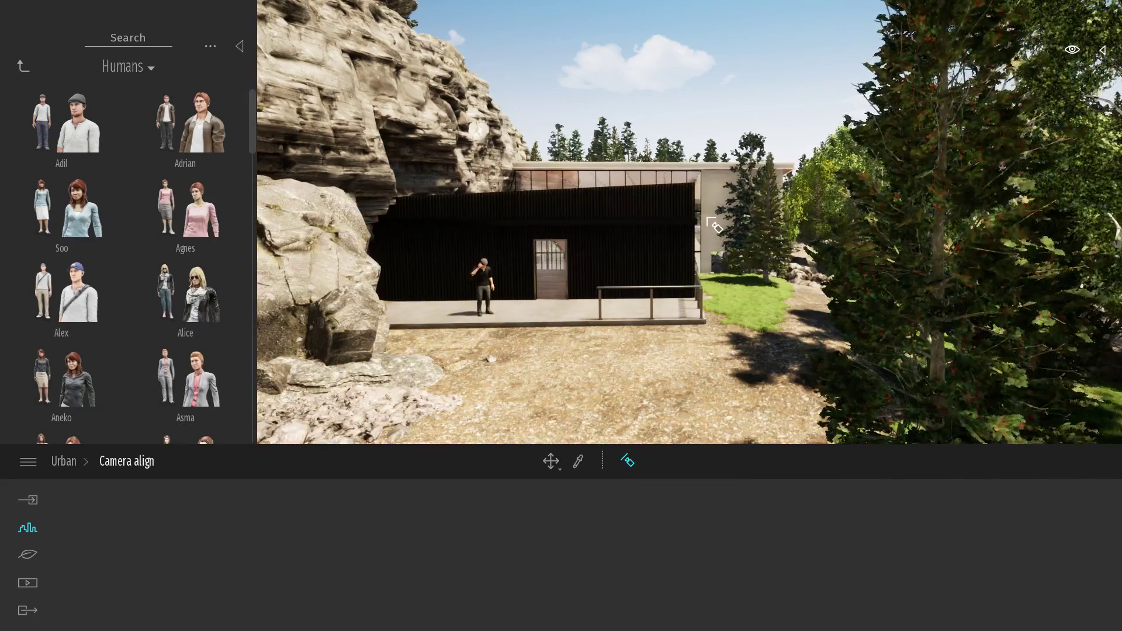
pyautogui.moveTo(707, 218); pyautogui.dragTo(656, 219, button='right')
pyautogui.press('e')
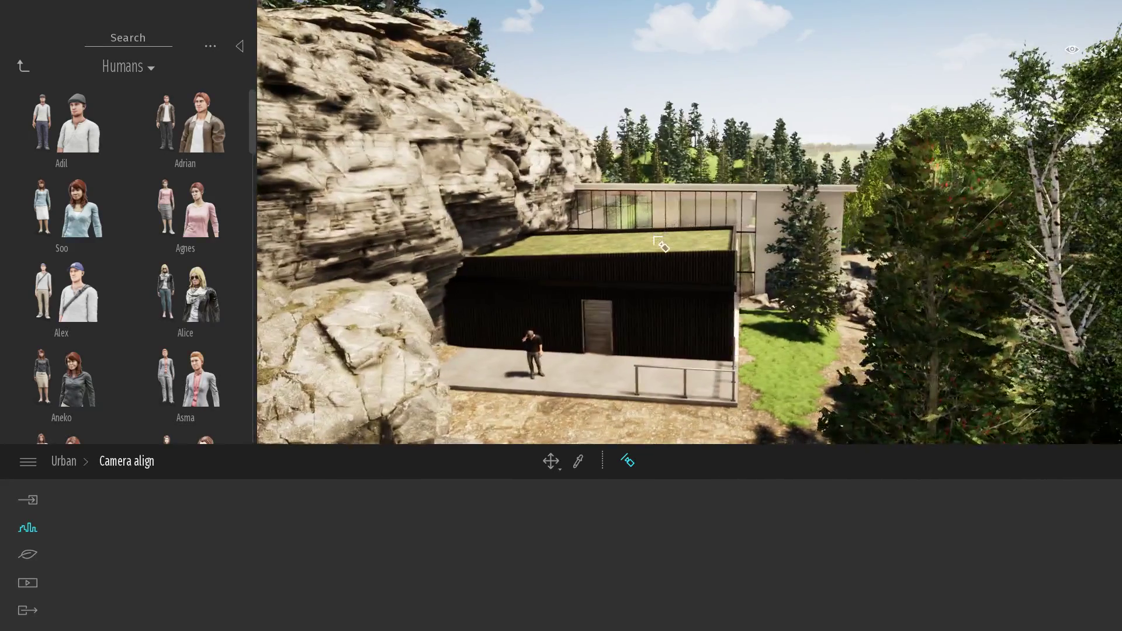
pyautogui.click(658, 244)
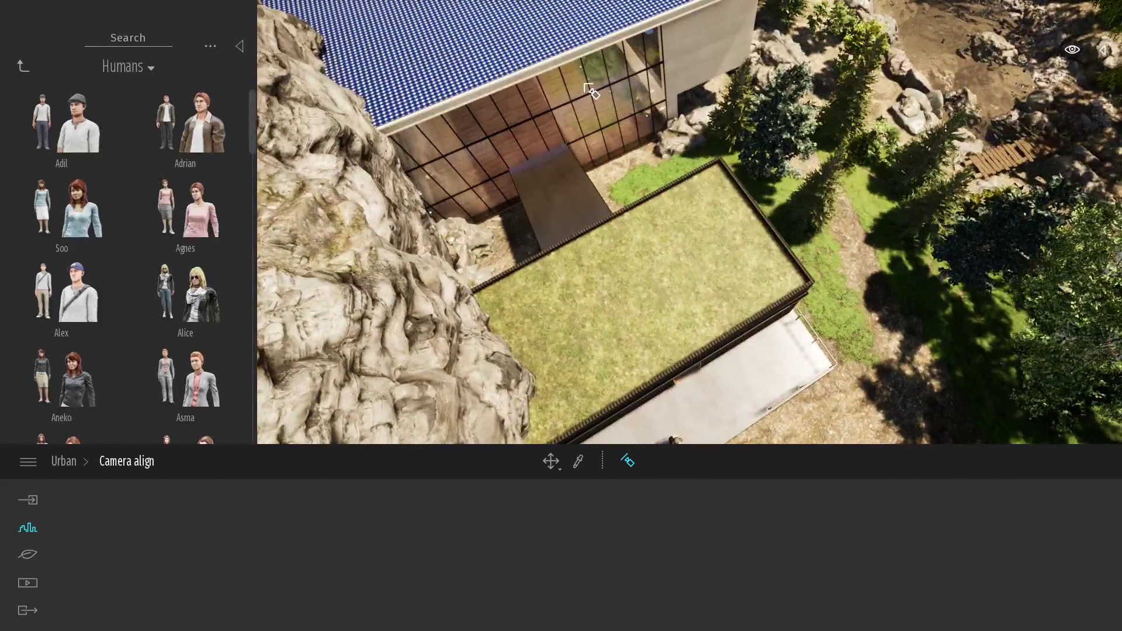
pyautogui.click(591, 91)
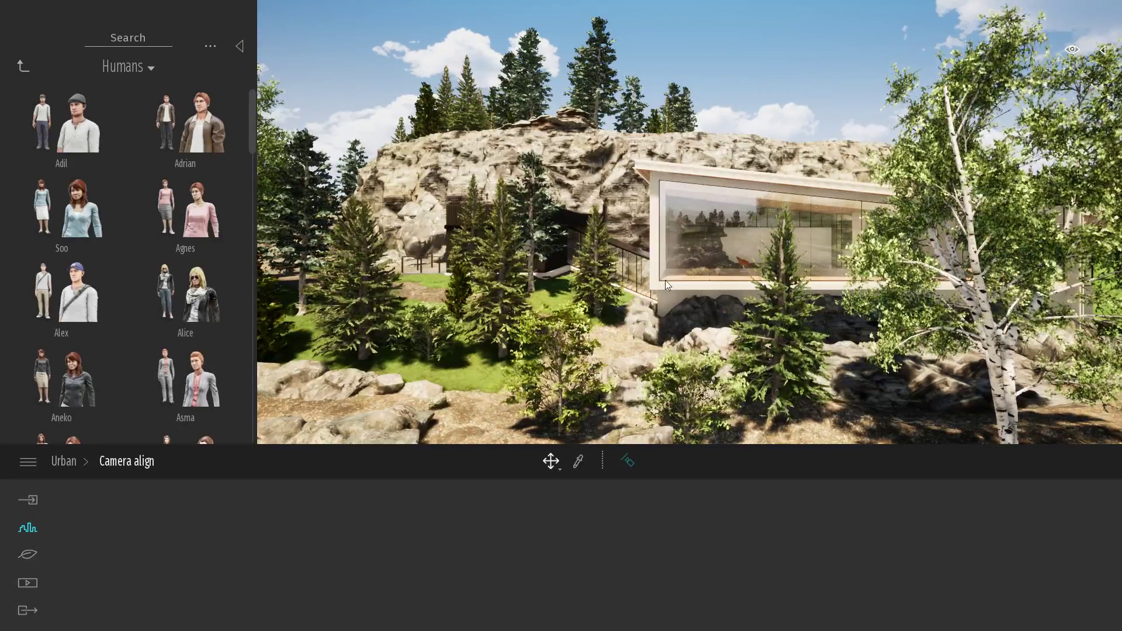
pyautogui.click(68, 461)
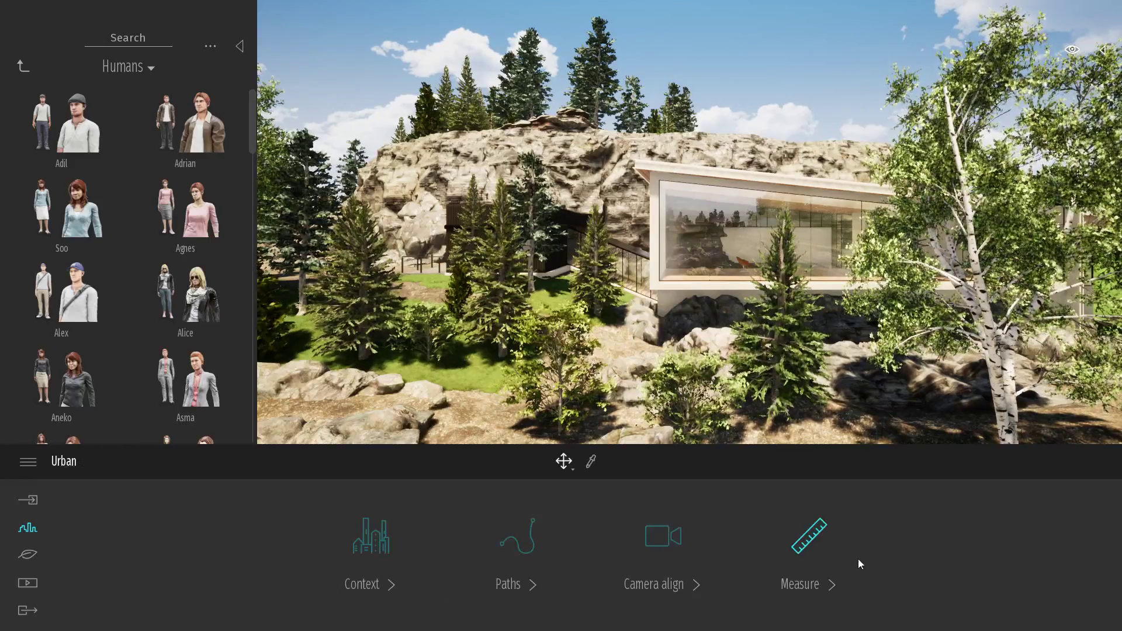
# Step: Measure the glazed room's interior span from the pale wall above the rock feature to the opposite wall
pyautogui.press('w')
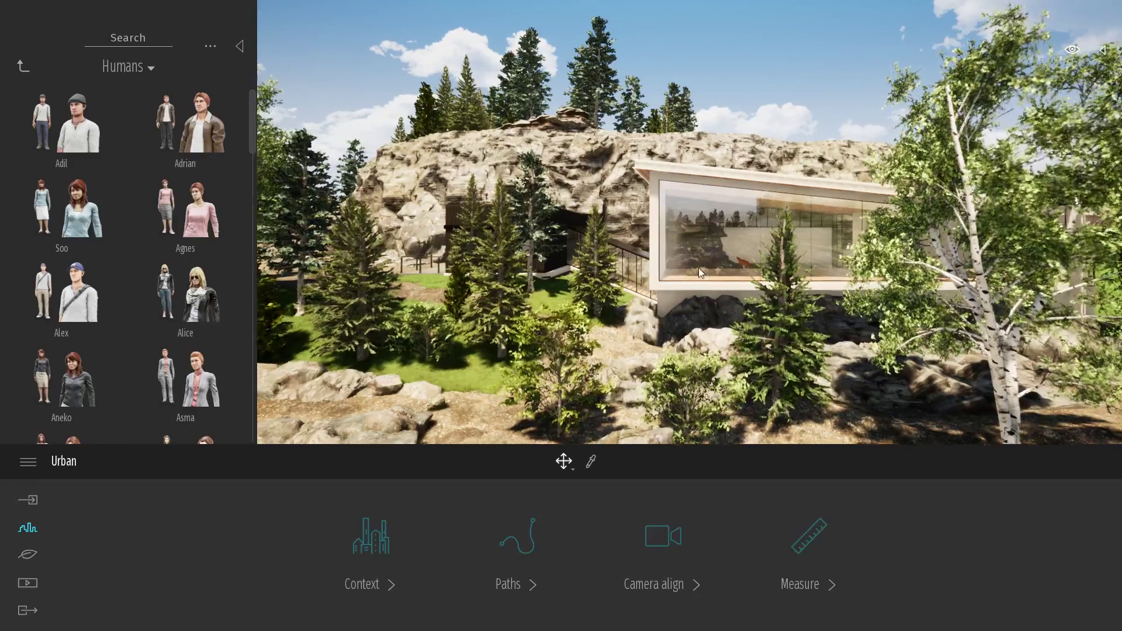
pyautogui.press('w')
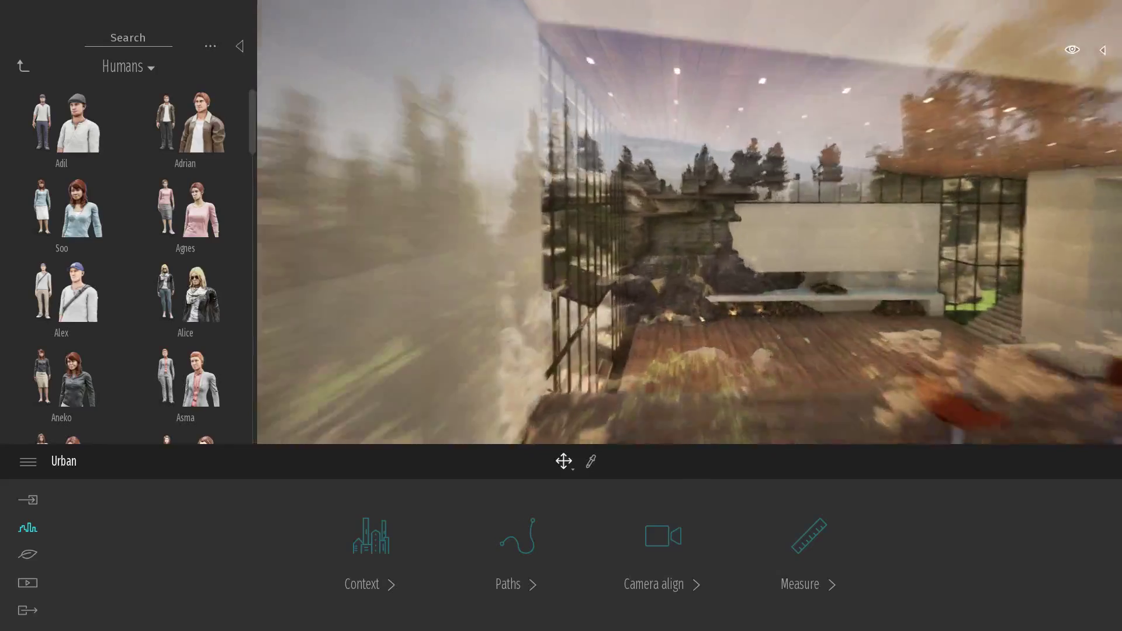
pyautogui.press('w')
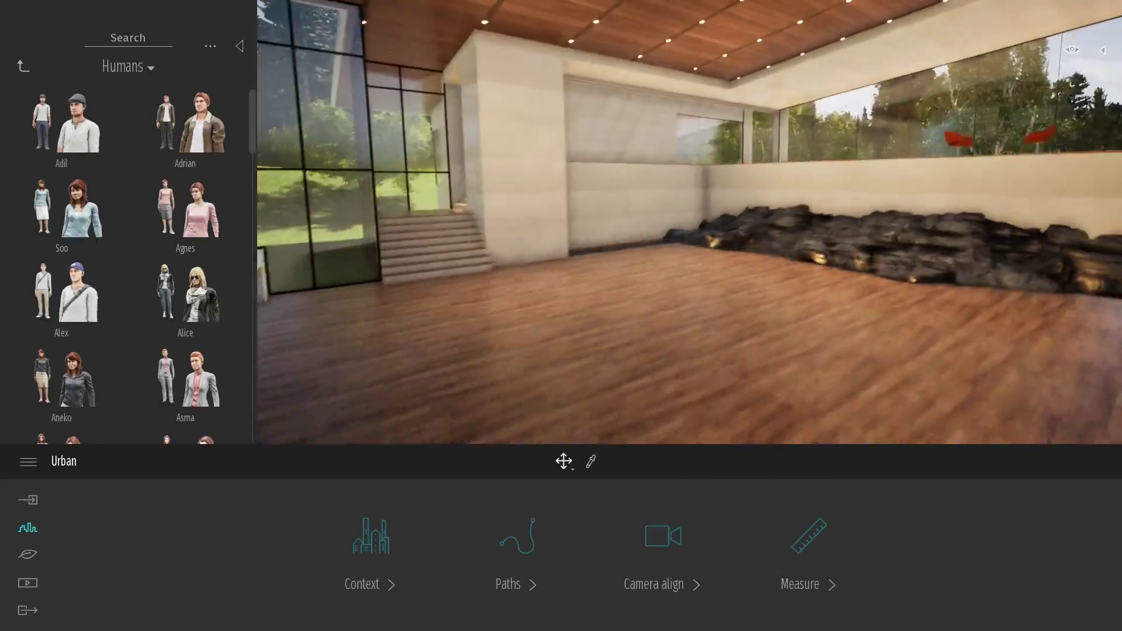
pyautogui.click(812, 524)
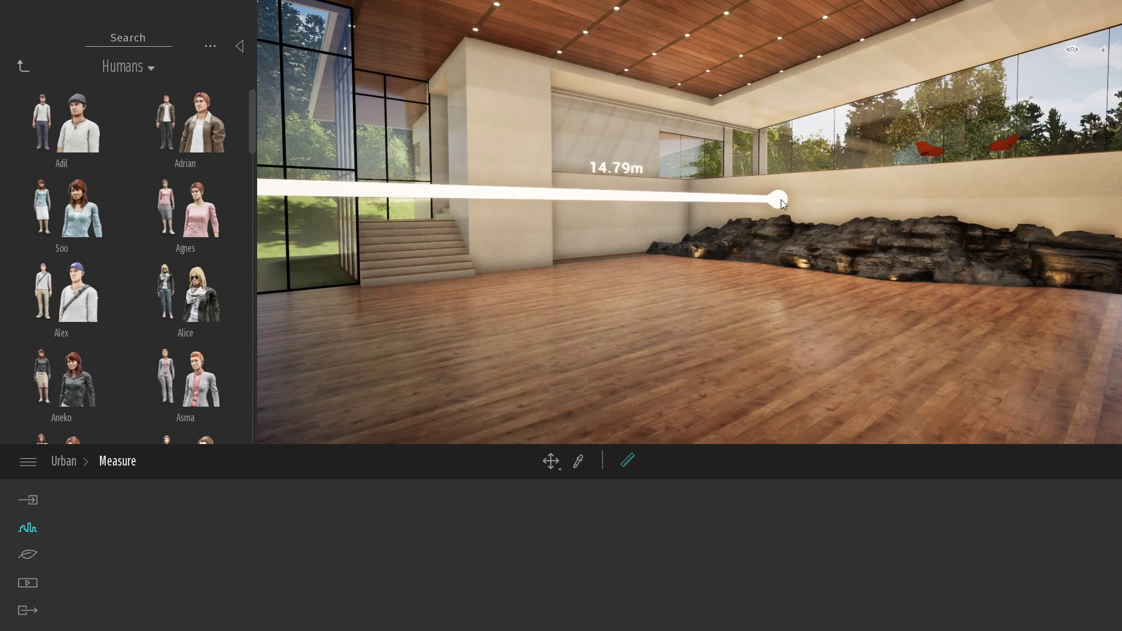
pyautogui.click(780, 198)
pyautogui.moveTo(927, 272); pyautogui.dragTo(786, 263, button='right')
pyautogui.moveTo(856, 269); pyautogui.dragTo(928, 272, button='right')
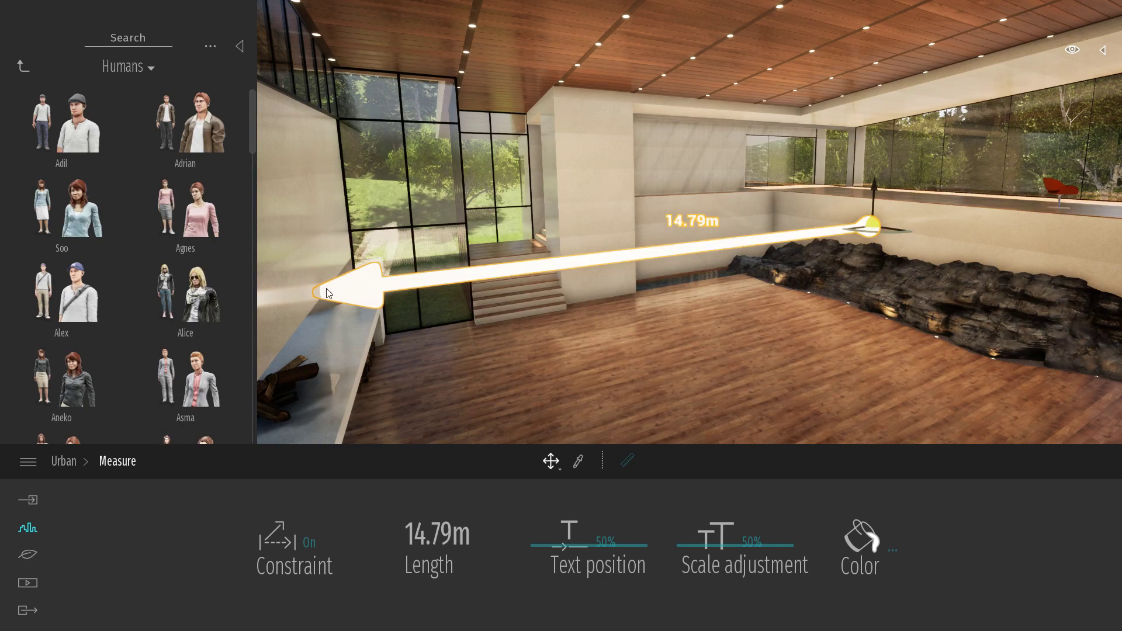
pyautogui.moveTo(818, 347); pyautogui.dragTo(818, 347, button='right')
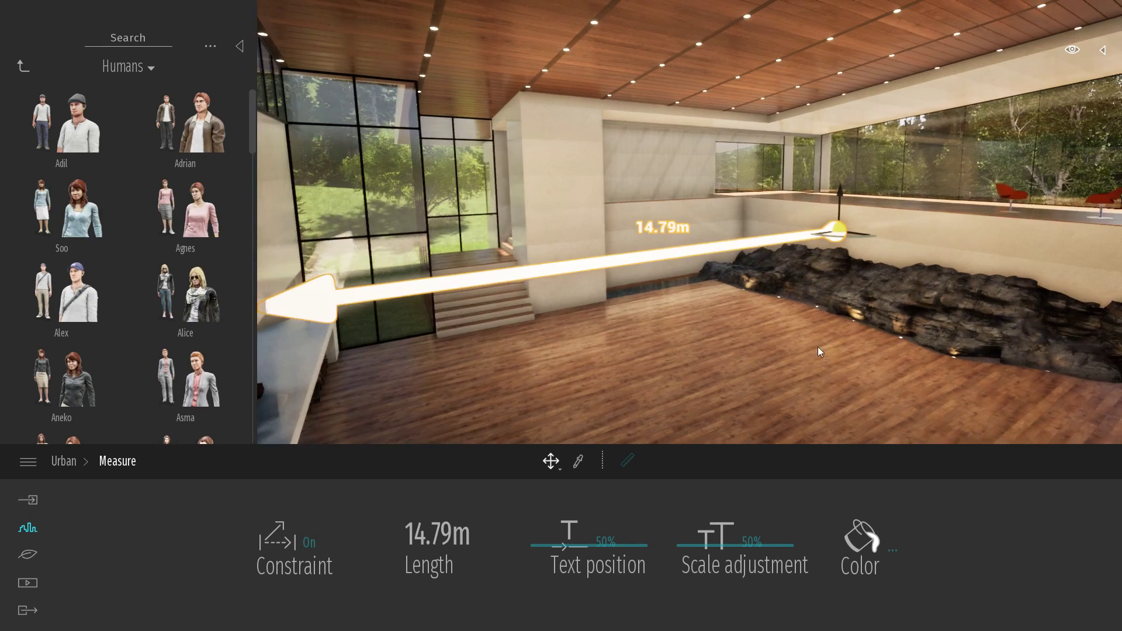
# Step: Add two measurements in the room, starting from the wall beside the stairs and from the glazing beside the long bench
pyautogui.click(627, 463)
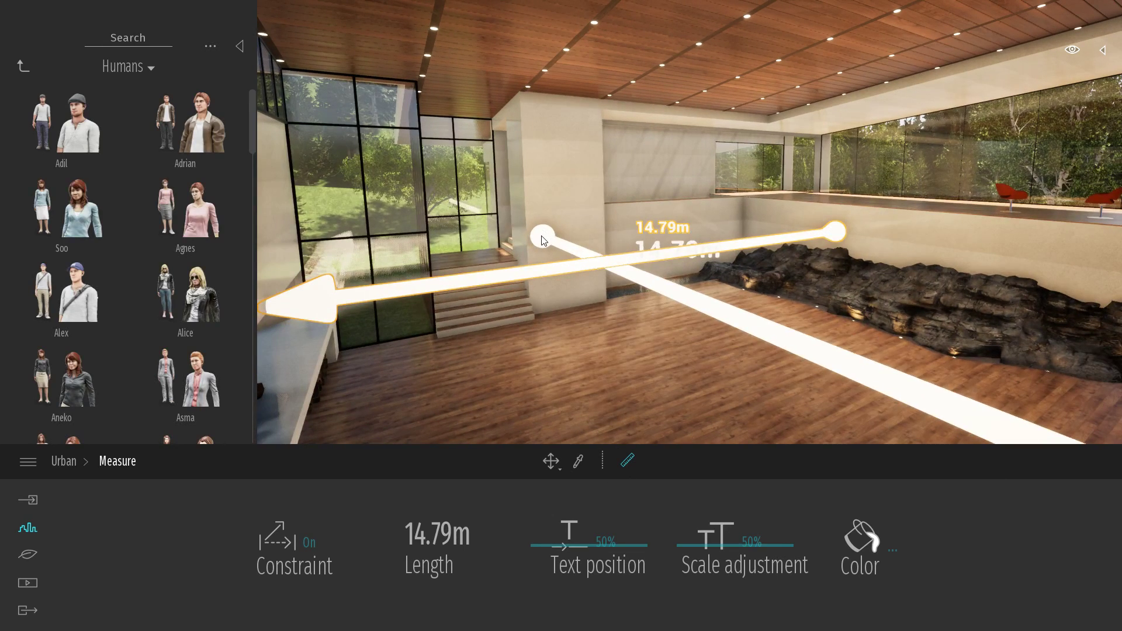
pyautogui.click(542, 240)
pyautogui.click(627, 461)
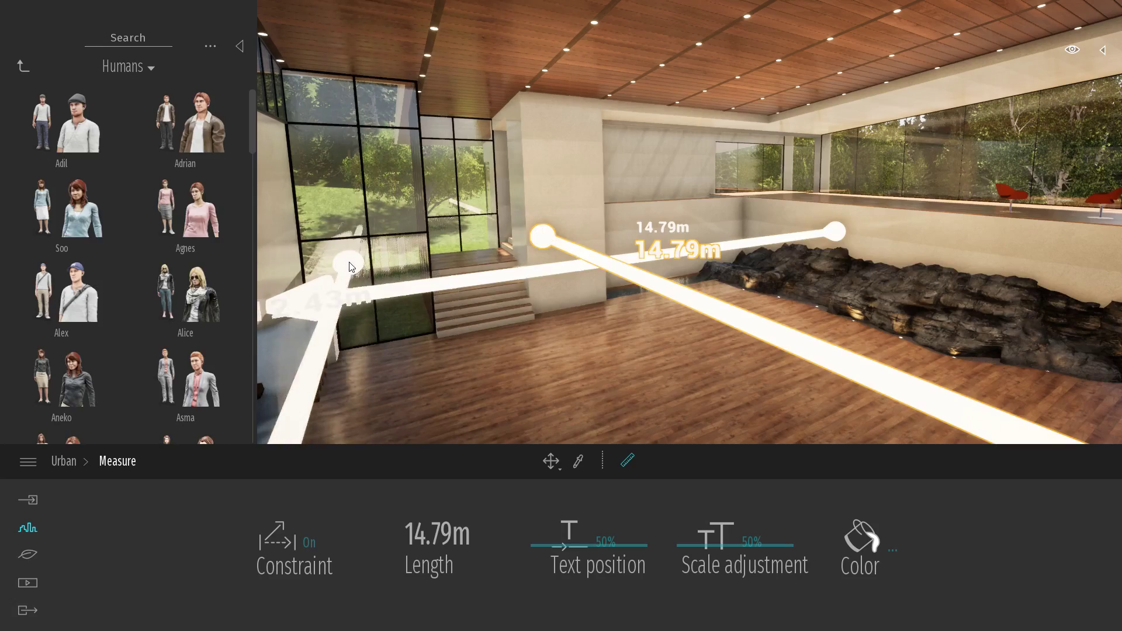
pyautogui.click(334, 257)
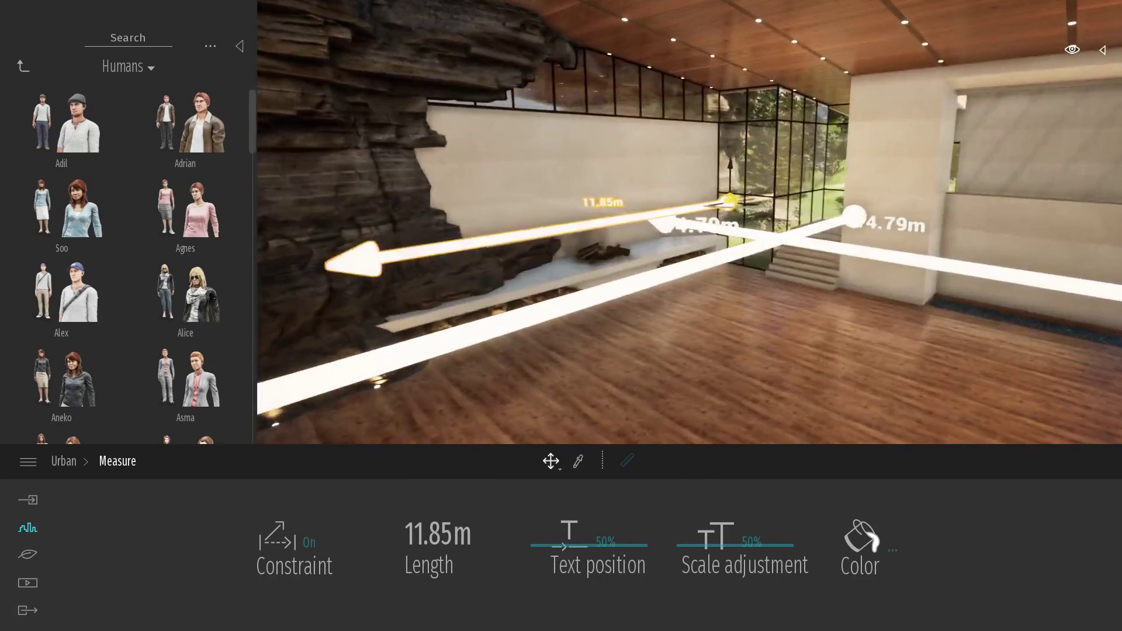
pyautogui.moveTo(689, 234); pyautogui.dragTo(894, 245, button='right')
pyautogui.press('s')
pyautogui.moveTo(724, 333); pyautogui.dragTo(1093, 275, button='right')
pyautogui.press('d')
pyautogui.moveTo(690, 233); pyautogui.dragTo(919, 268, button='right')
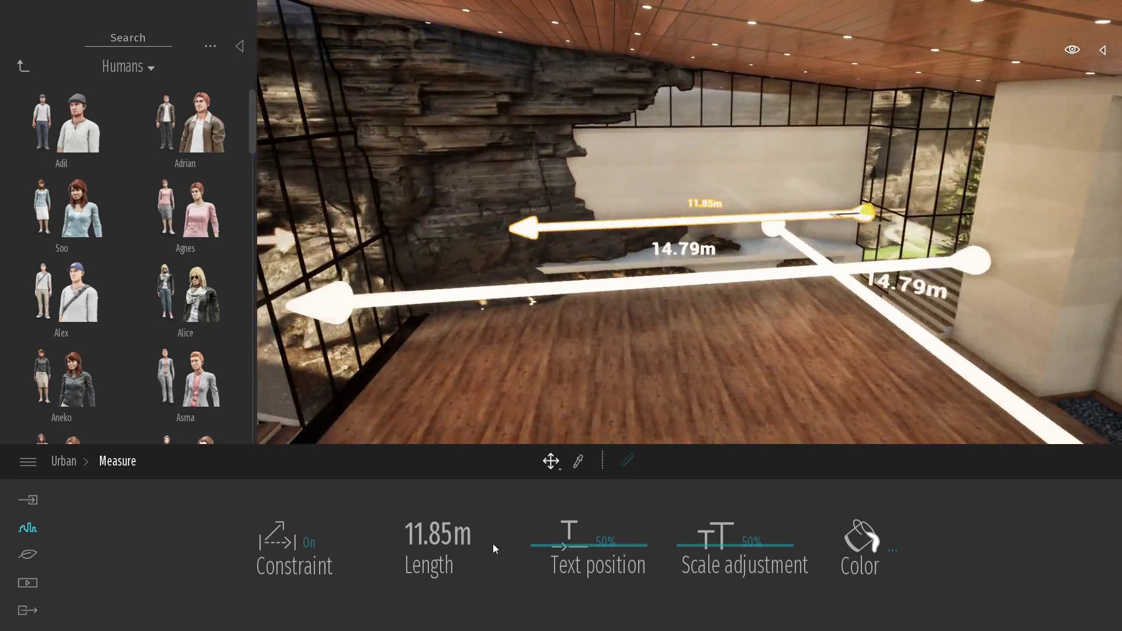
# Step: Turn off the constraint on the measurement along the bench and move its end to the raised floor by the red chair
pyautogui.click(282, 549)
pyautogui.click(524, 234)
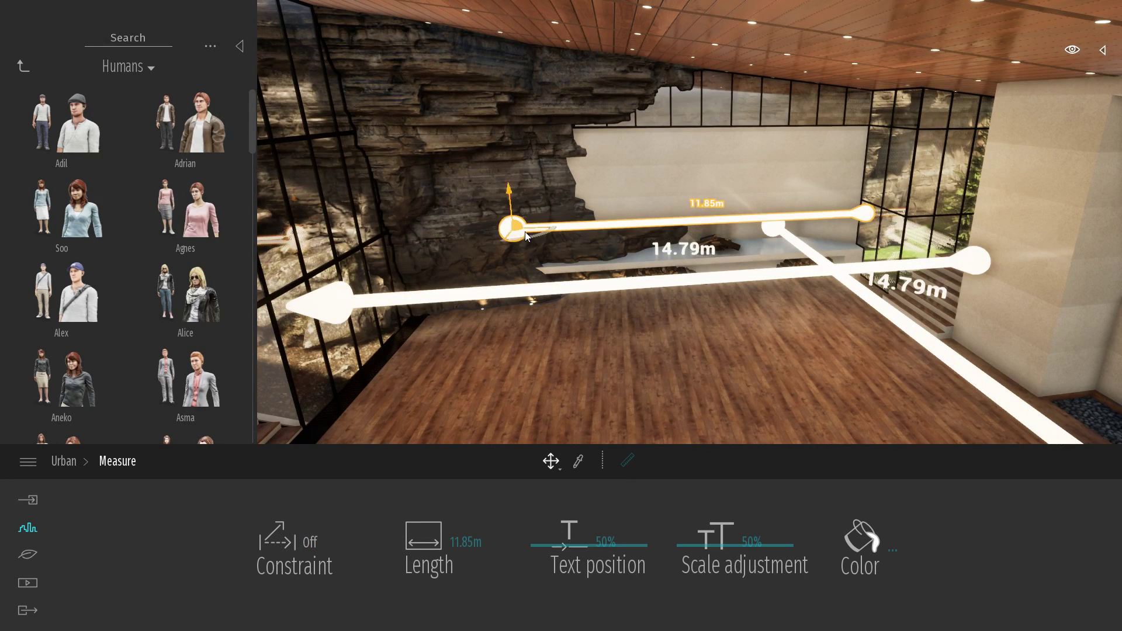
pyautogui.moveTo(551, 235); pyautogui.dragTo(662, 252, button='right')
pyautogui.press('w')
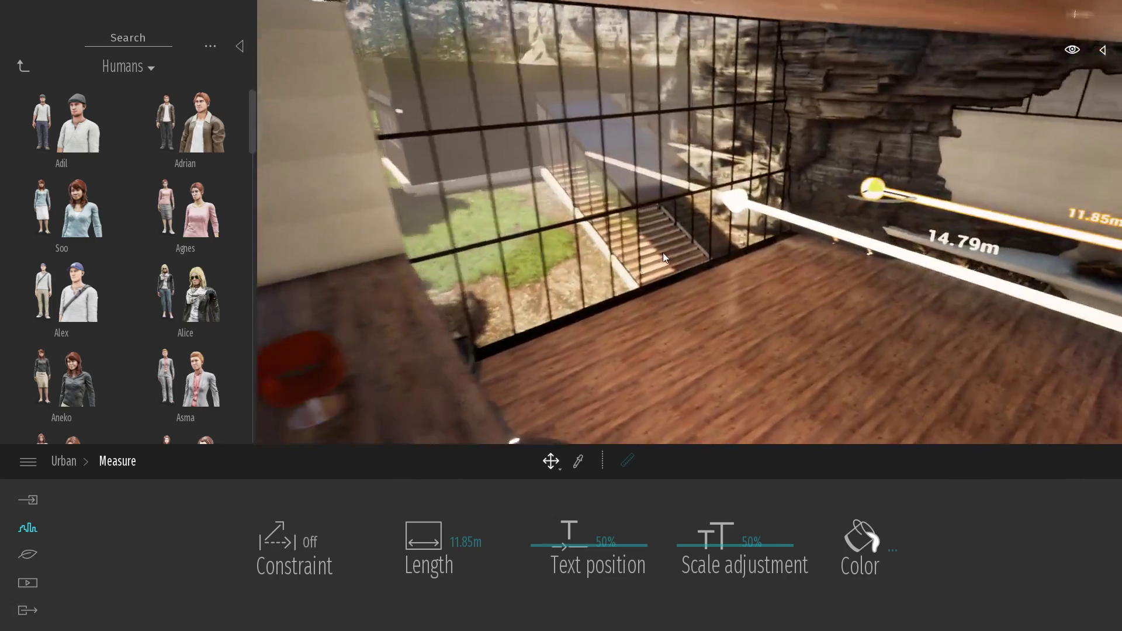
pyautogui.click(859, 196)
pyautogui.moveTo(841, 198); pyautogui.dragTo(305, 305)
# Step: Set the unconstrained measurement's text position to 64% and its scale adjustment to 38%
pyautogui.moveTo(305, 305); pyautogui.dragTo(678, 297, button='right')
pyautogui.press('a')
pyautogui.moveTo(576, 571); pyautogui.dragTo(582, 535)
pyautogui.moveTo(722, 552)
pyautogui.mouseDown()
pyautogui.moveTo(723, 529)
pyautogui.moveTo(725, 568)
pyautogui.moveTo(725, 556)
pyautogui.moveTo(702, 558)
pyautogui.mouseUp()
pyautogui.moveTo(724, 327); pyautogui.dragTo(585, 327, button='right')
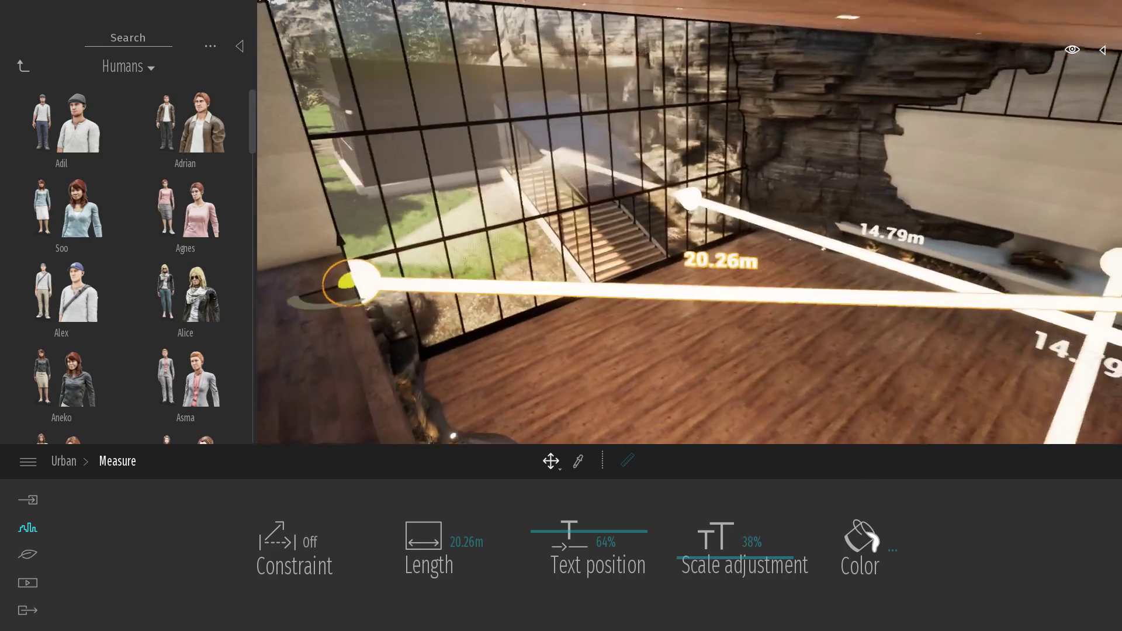
pyautogui.click(746, 230)
# Step: Create a new media image showing the building's glazed corner from the rocks outside
pyautogui.moveTo(745, 230); pyautogui.dragTo(299, 358, button='right')
pyautogui.press('d')
pyautogui.press('w')
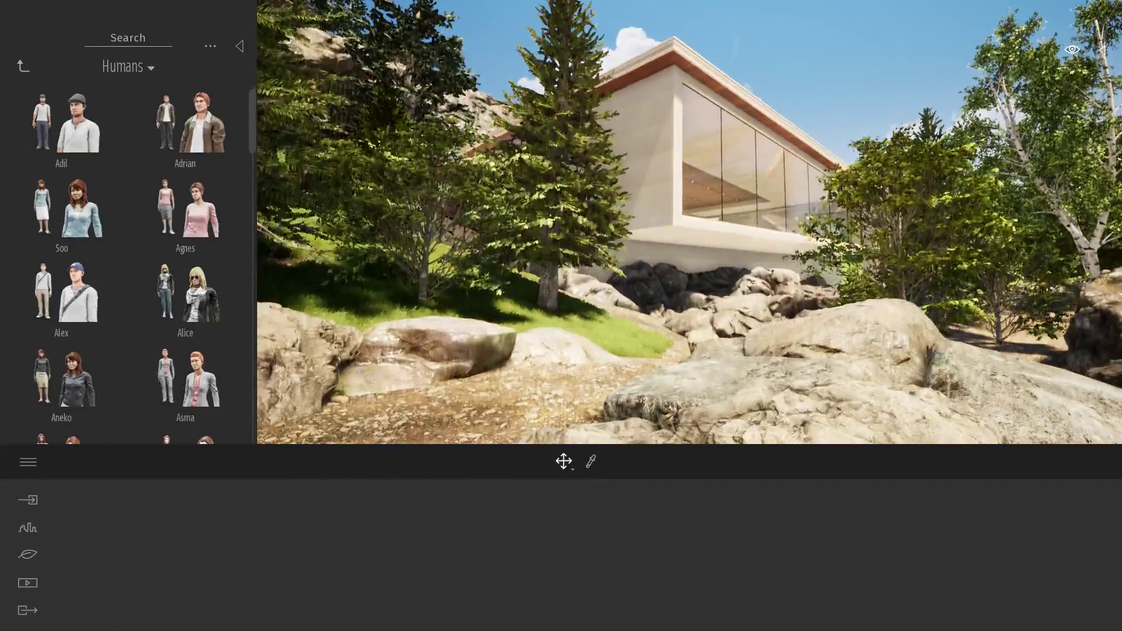
pyautogui.click(36, 581)
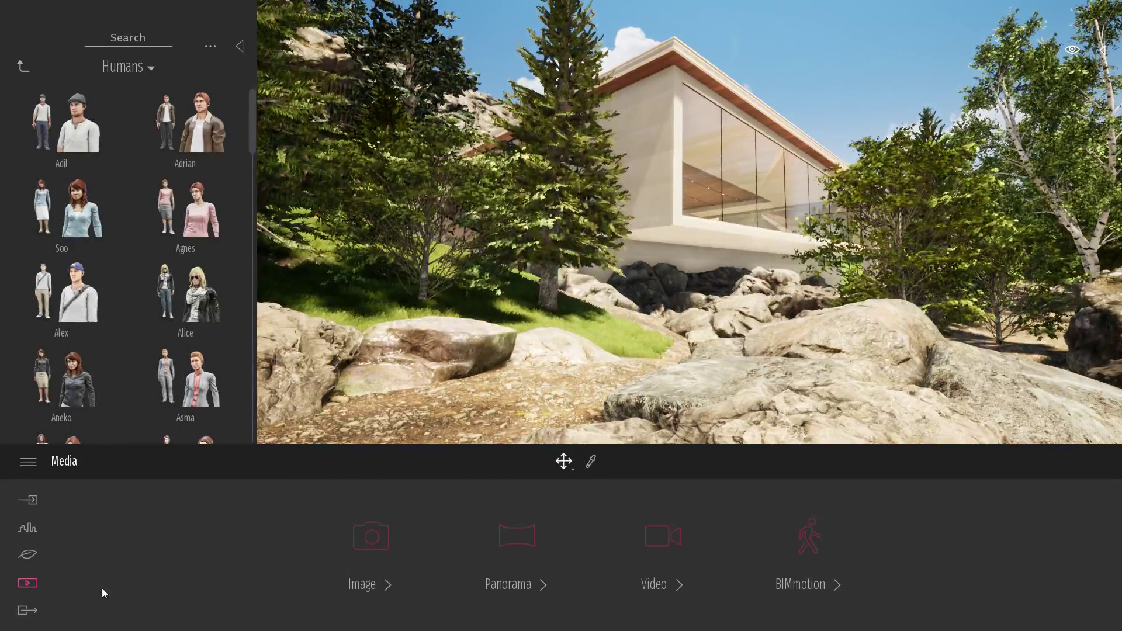
pyautogui.click(365, 534)
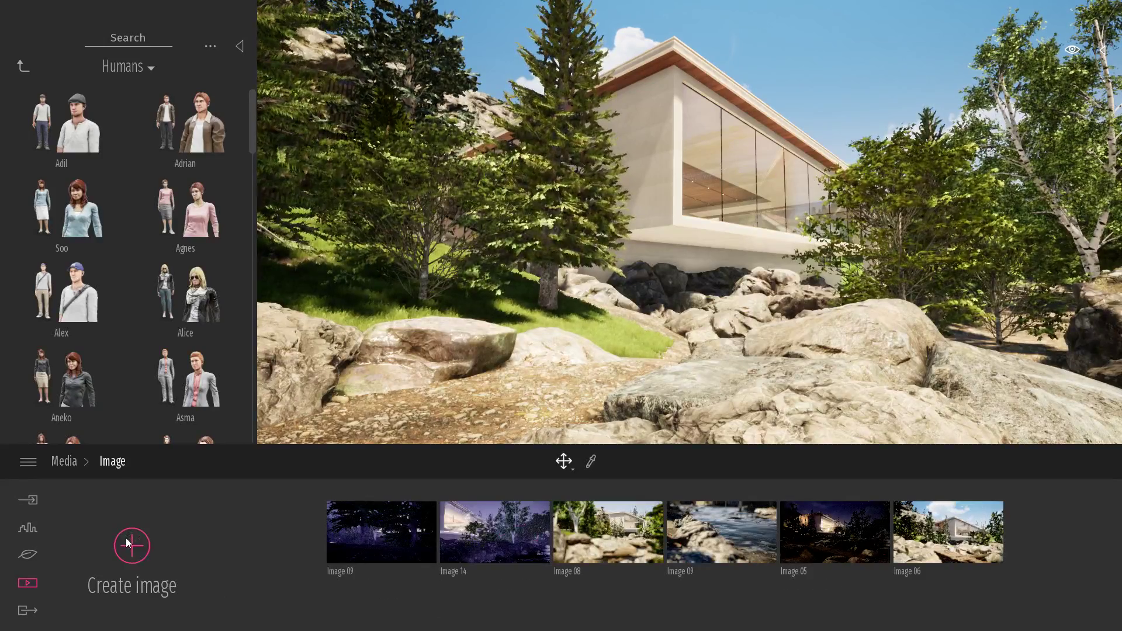
pyautogui.press('w')
pyautogui.moveTo(819, 314); pyautogui.dragTo(825, 305, button='right')
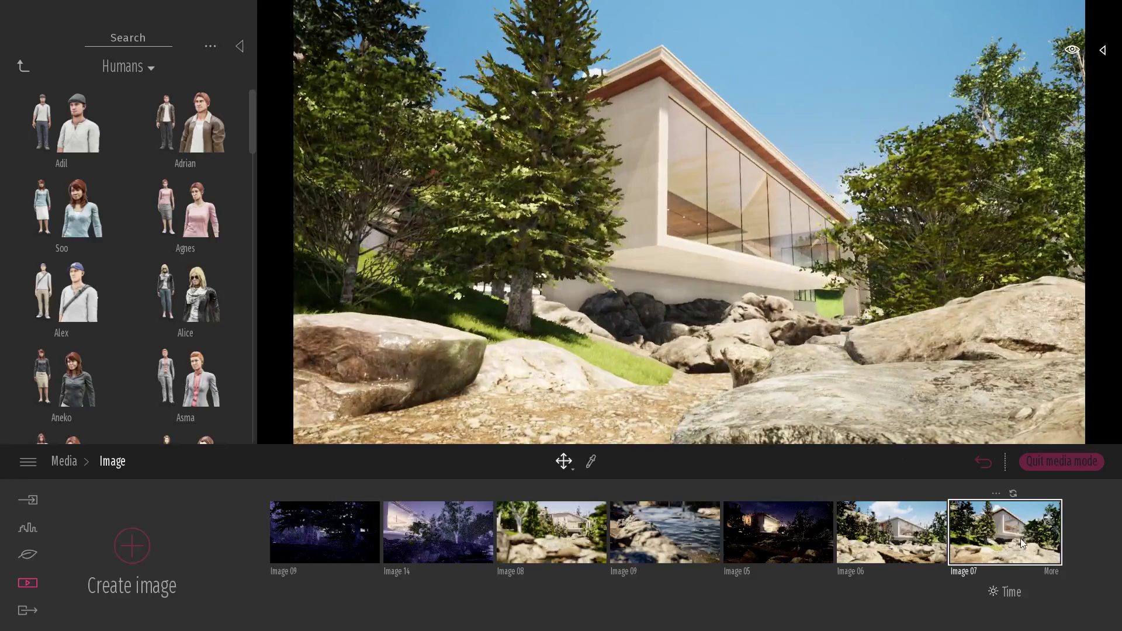
# Step: Move the viewpoint closer to the building and update Image 07 with the new framing
pyautogui.click(1051, 575)
pyautogui.press('w')
pyautogui.moveTo(819, 314); pyautogui.dragTo(836, 305, button='right')
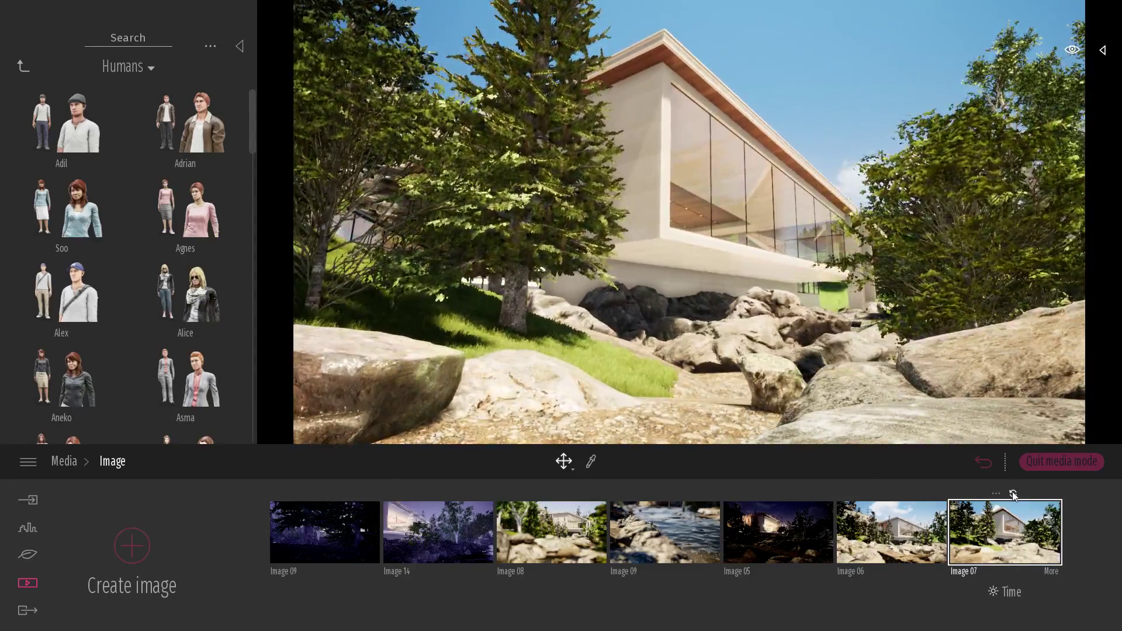
pyautogui.click(1012, 493)
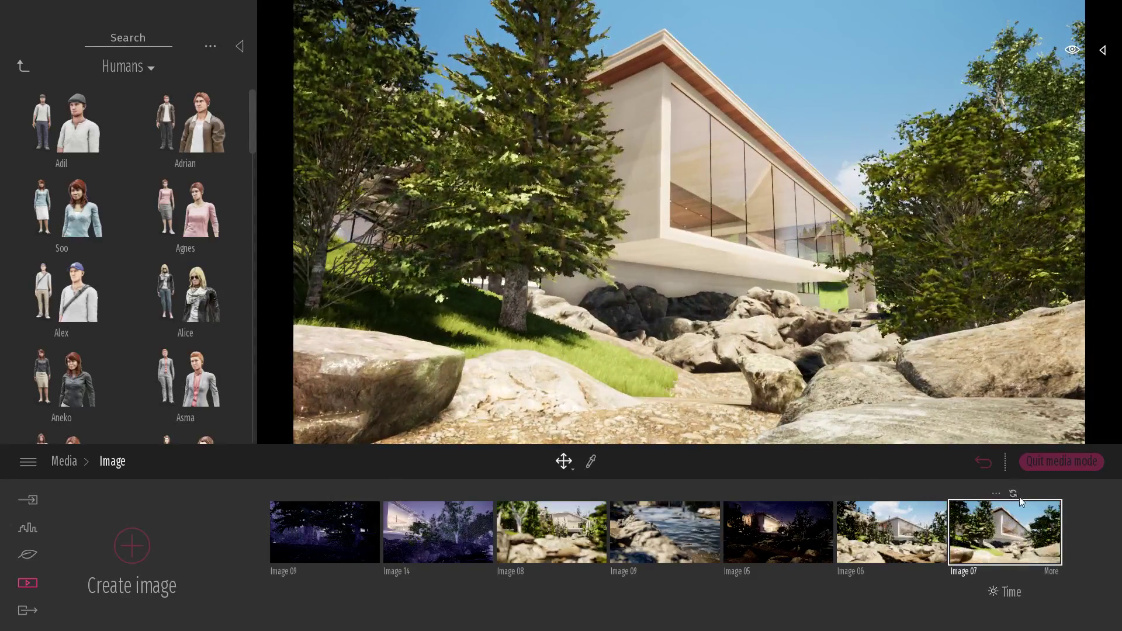
# Step: Turn on perspective correction in the camera settings of Image 07
pyautogui.click(1051, 573)
pyautogui.click(151, 543)
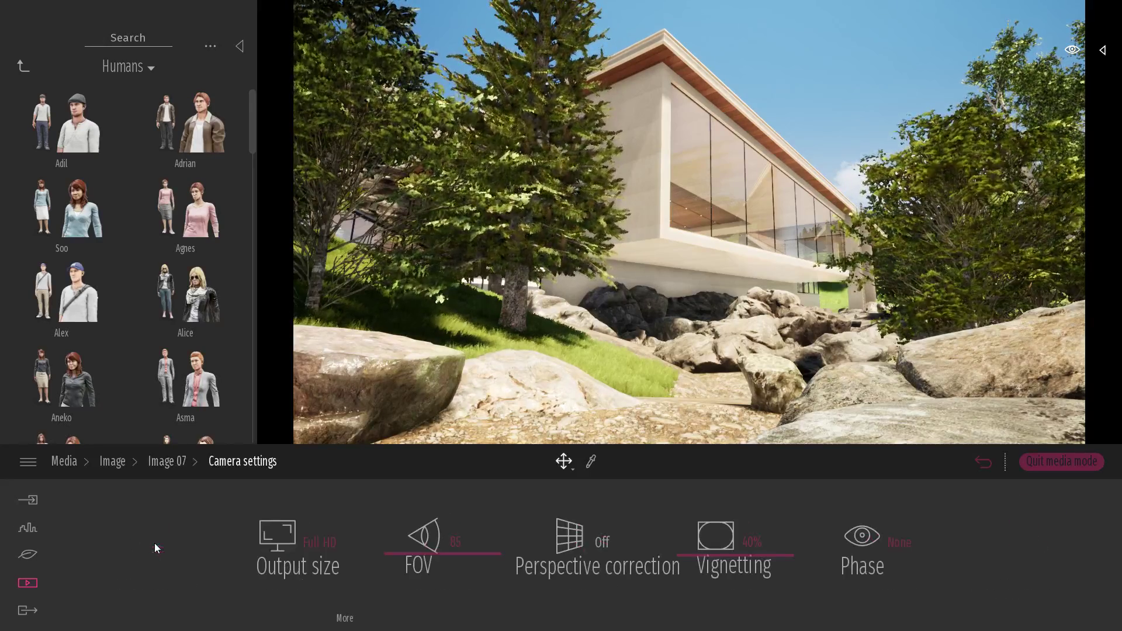
pyautogui.click(608, 536)
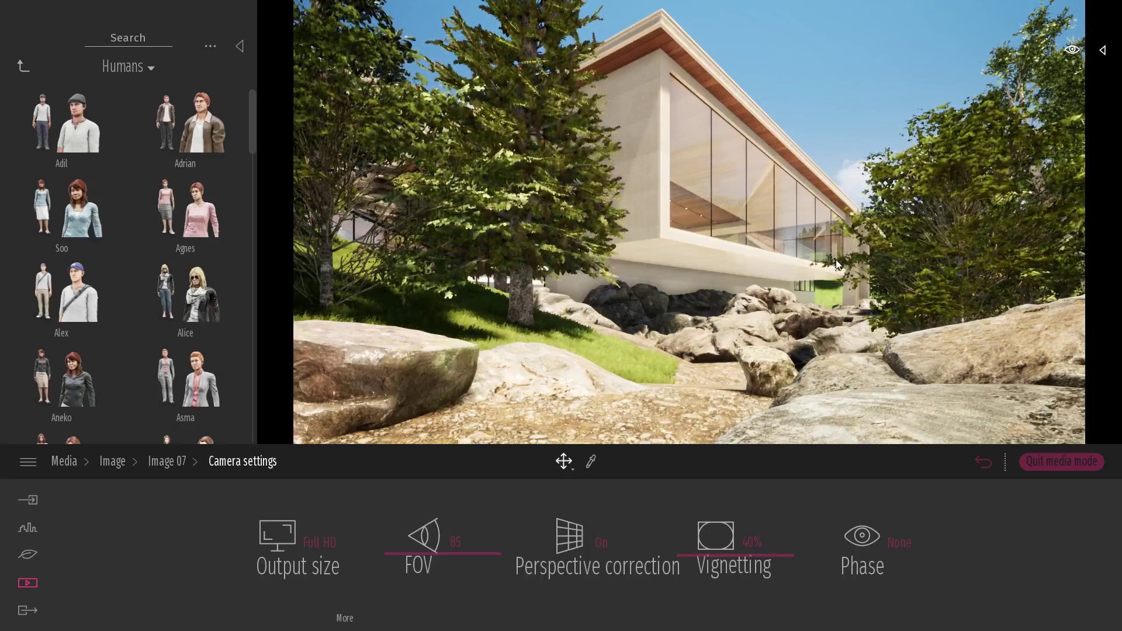
# Step: Examine the building's vertical edges under perspective correction from several camera positions
pyautogui.moveTo(830, 247); pyautogui.dragTo(818, 252, button='right')
pyautogui.press('d')
pyautogui.press('e')
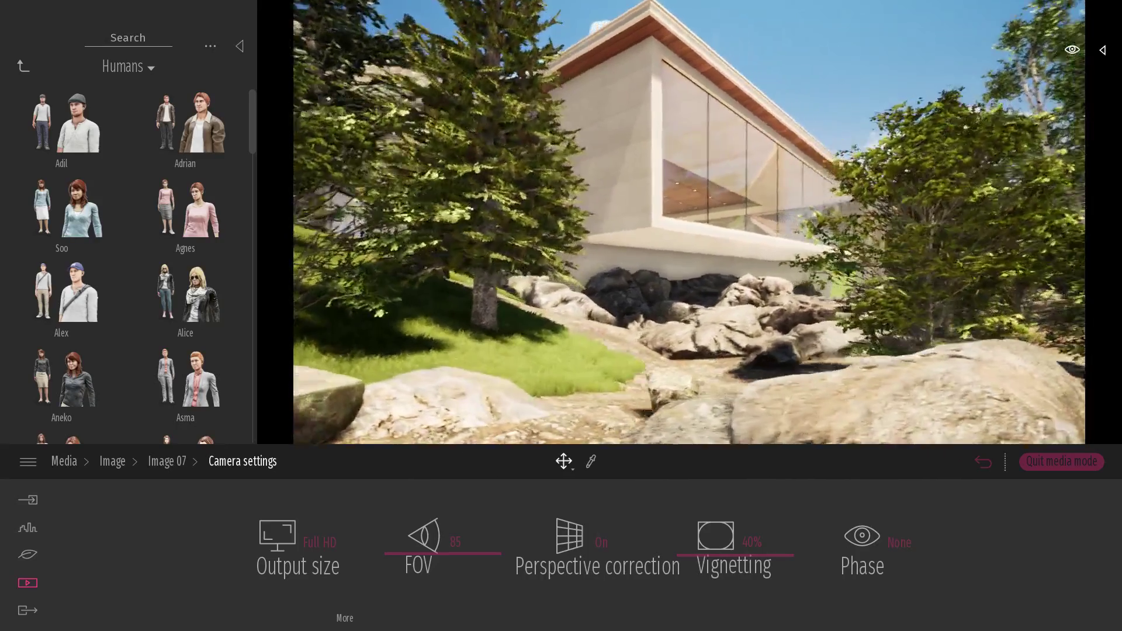
pyautogui.press('a')
pyautogui.press('w')
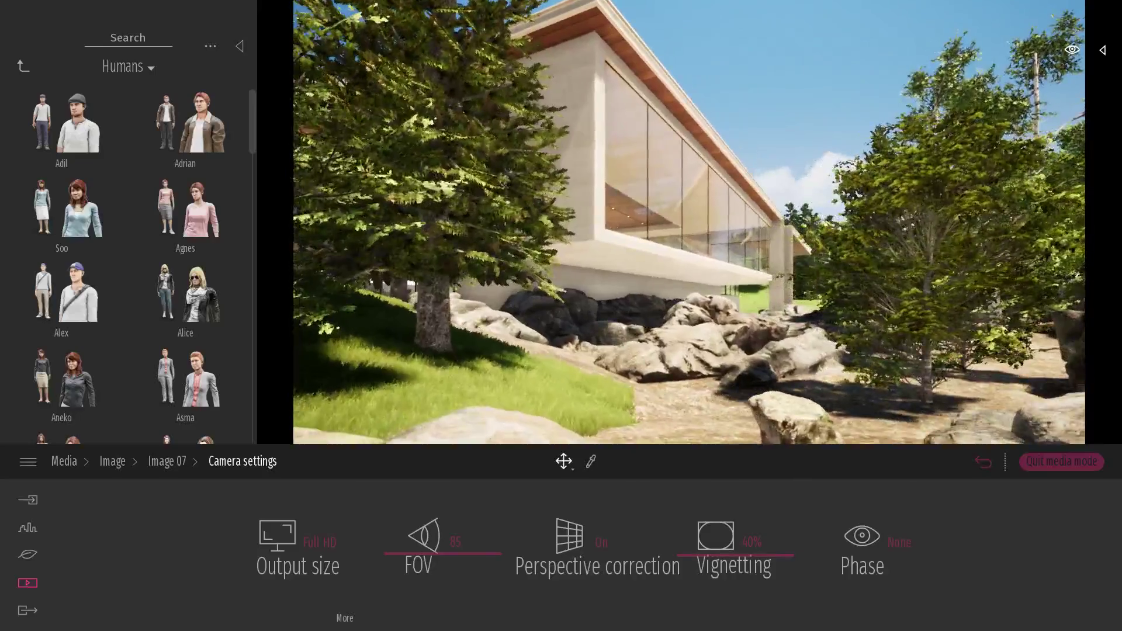
pyautogui.press('s')
pyautogui.press('d')
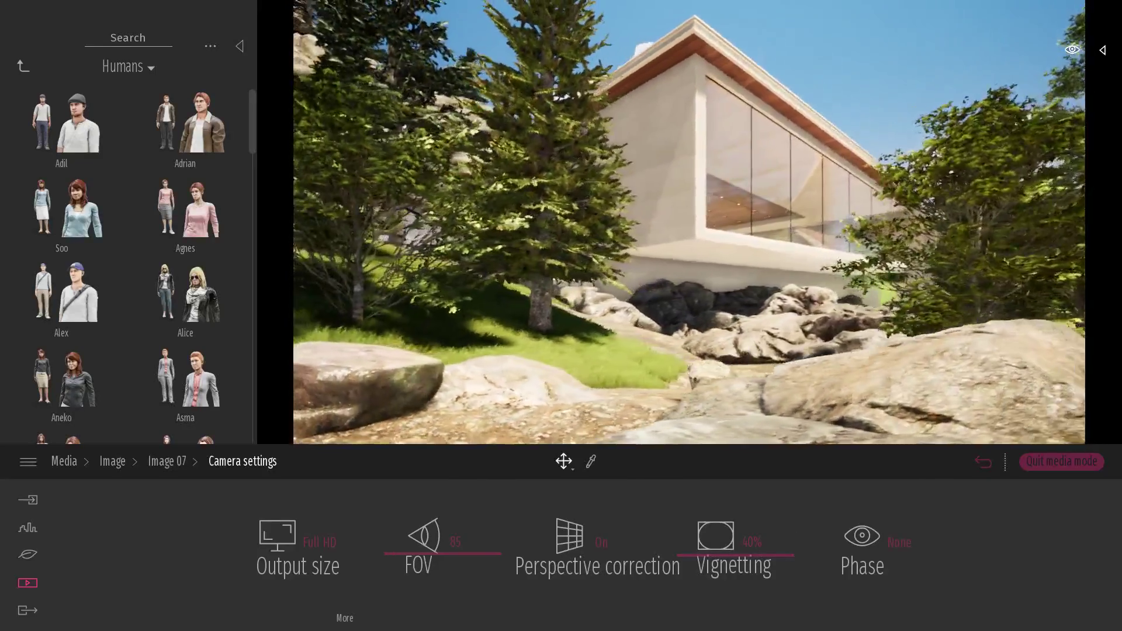
pyautogui.press('a')
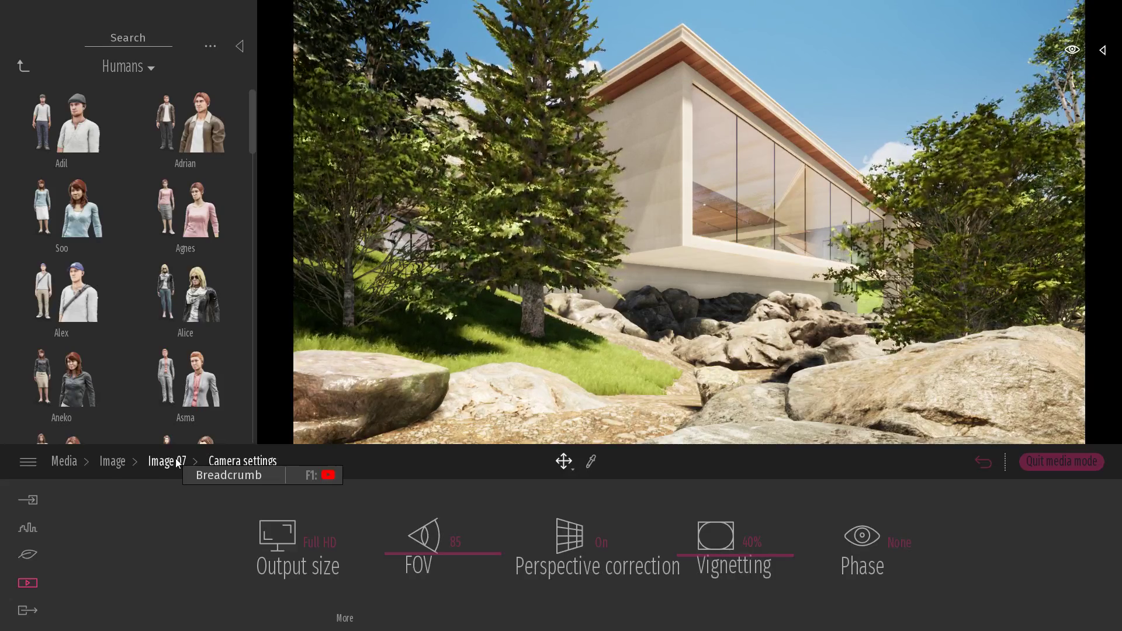
pyautogui.press('s')
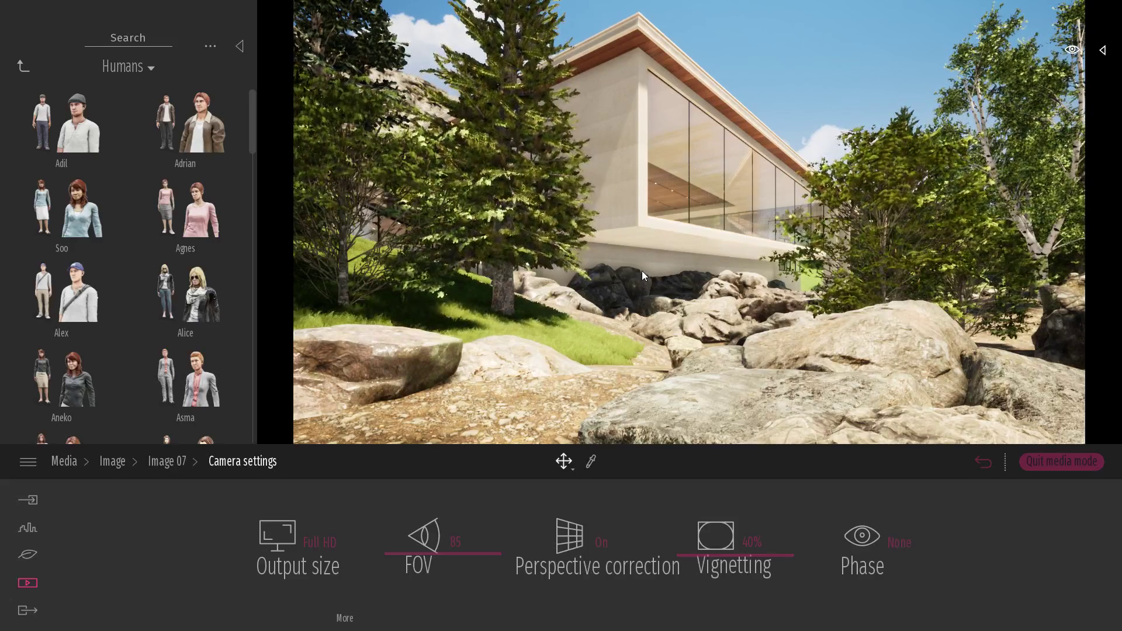
# Step: Draw a closed five-point character path on the open ground between the lawn and the rock face
pyautogui.moveTo(720, 240); pyautogui.dragTo(298, 242, button='right')
pyautogui.press('w')
pyautogui.press('w')
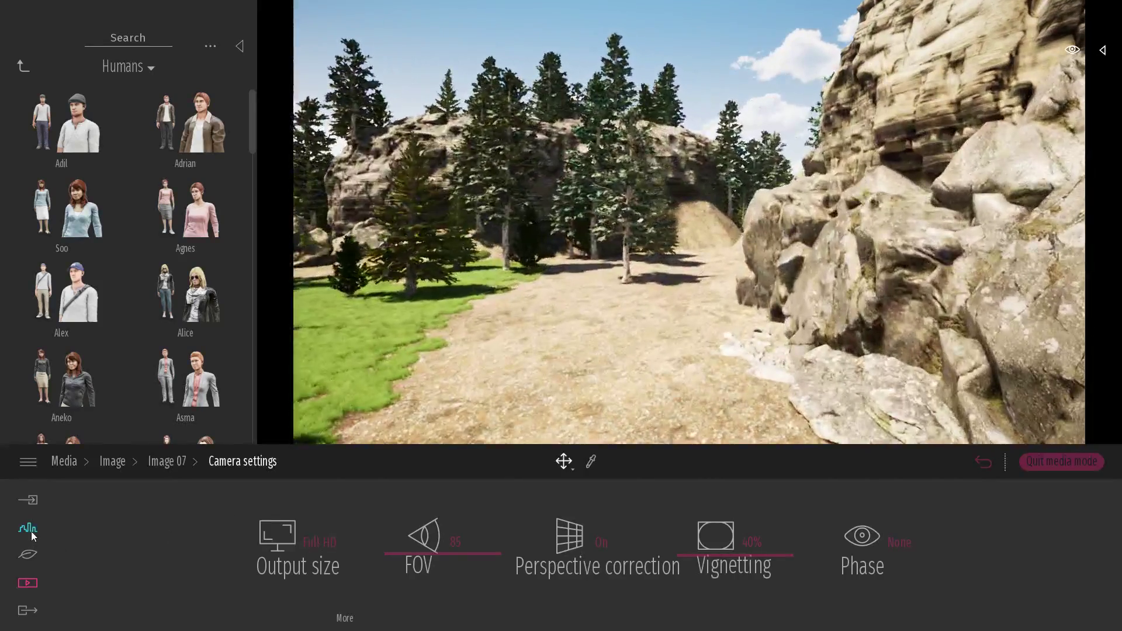
pyautogui.click(29, 529)
pyautogui.click(517, 546)
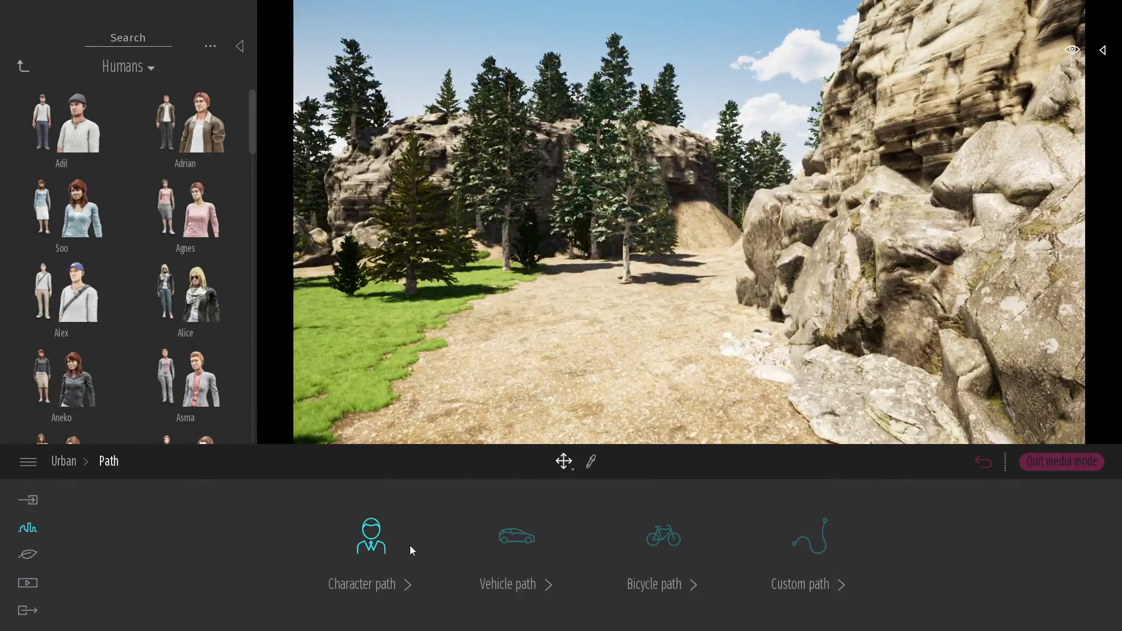
pyautogui.click(377, 538)
pyautogui.click(627, 461)
pyautogui.moveTo(657, 318); pyautogui.dragTo(622, 344, button='right')
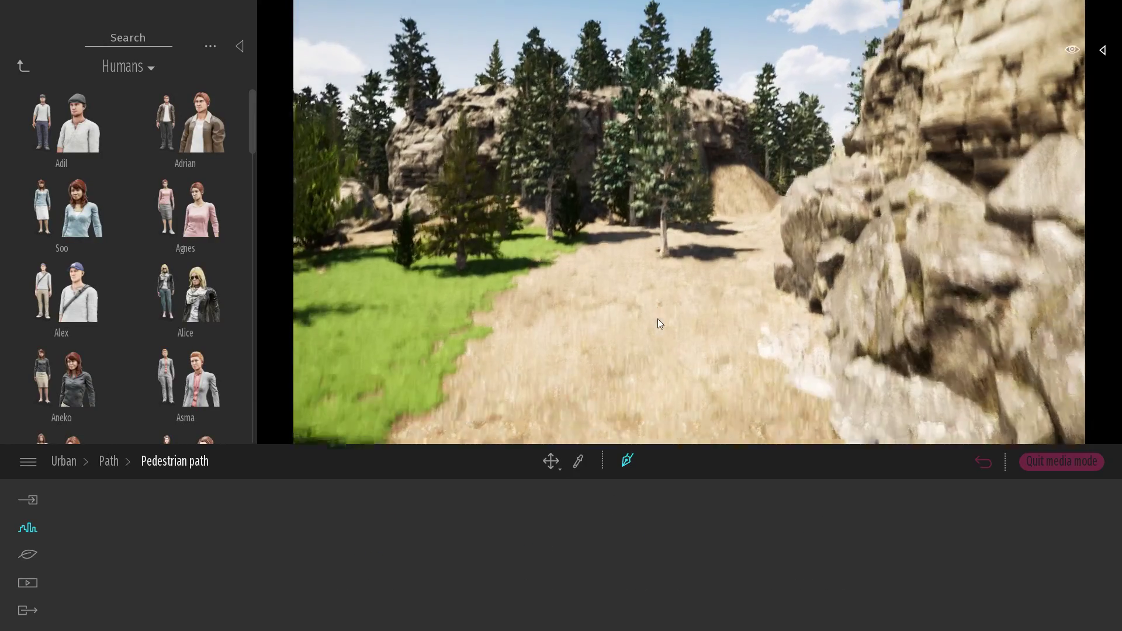
pyautogui.press('e')
pyautogui.click(662, 321)
pyautogui.click(554, 328)
pyautogui.click(529, 391)
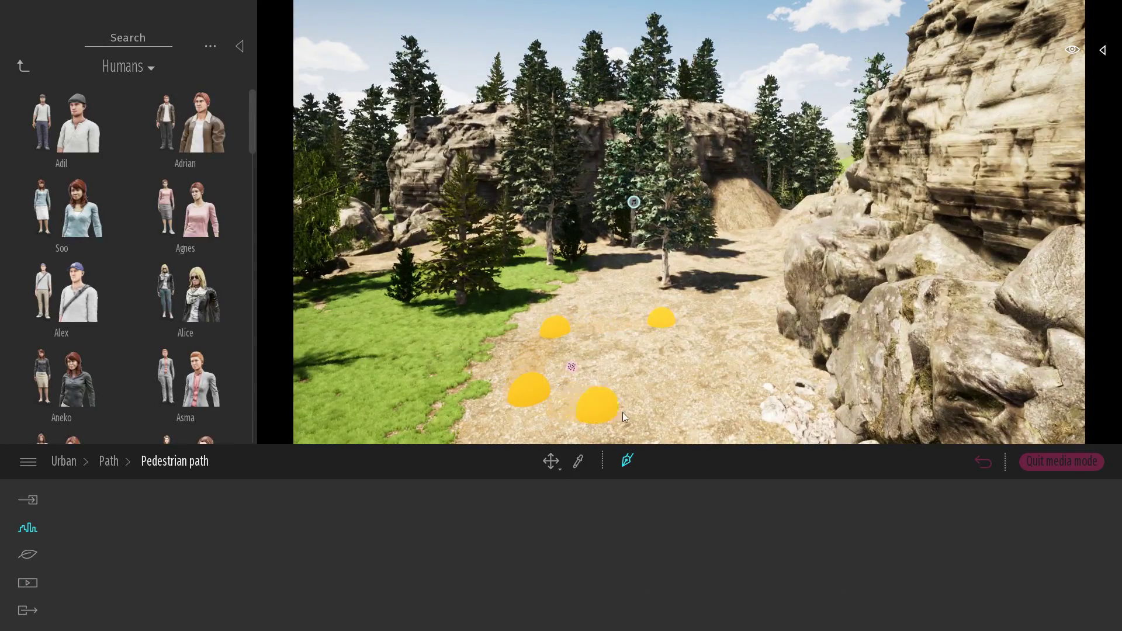
pyautogui.click(682, 408)
pyautogui.click(738, 369)
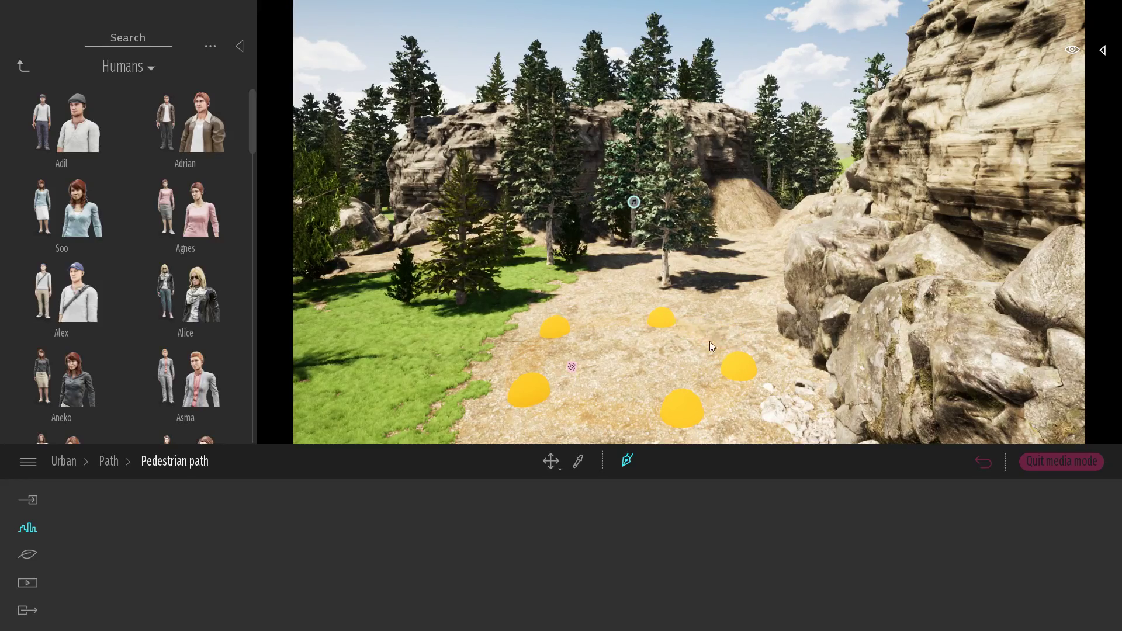
pyautogui.click(657, 321)
pyautogui.click(721, 314)
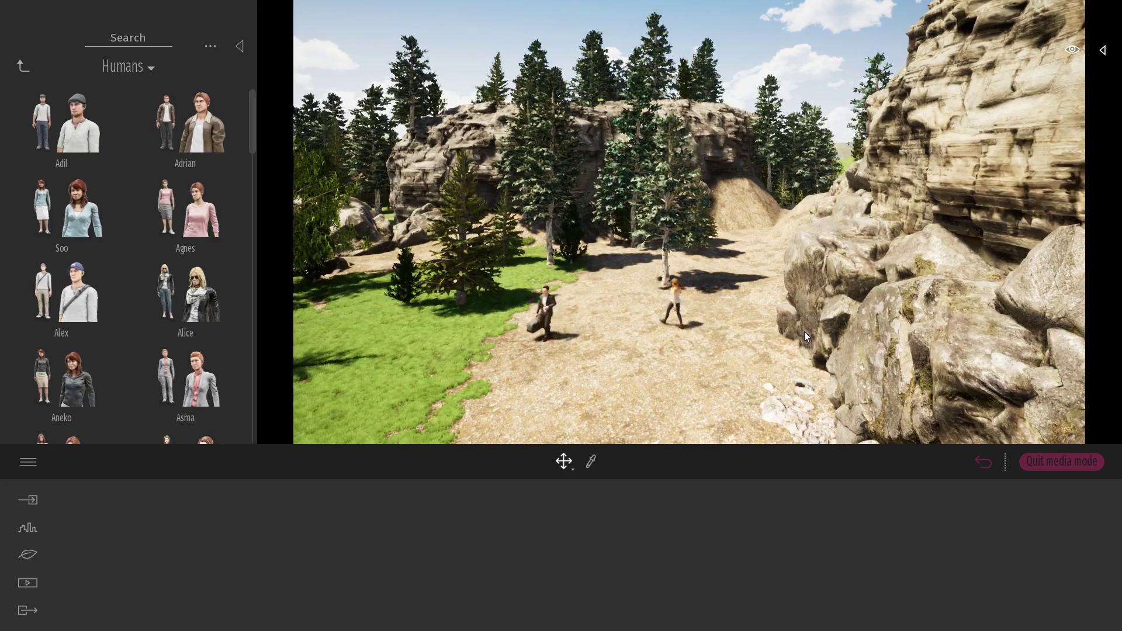
# Step: View the building from across the wooden footbridge
pyautogui.moveTo(804, 331); pyautogui.dragTo(377, 324, button='right')
pyautogui.press('w')
pyautogui.moveTo(783, 352); pyautogui.dragTo(806, 343, button='right')
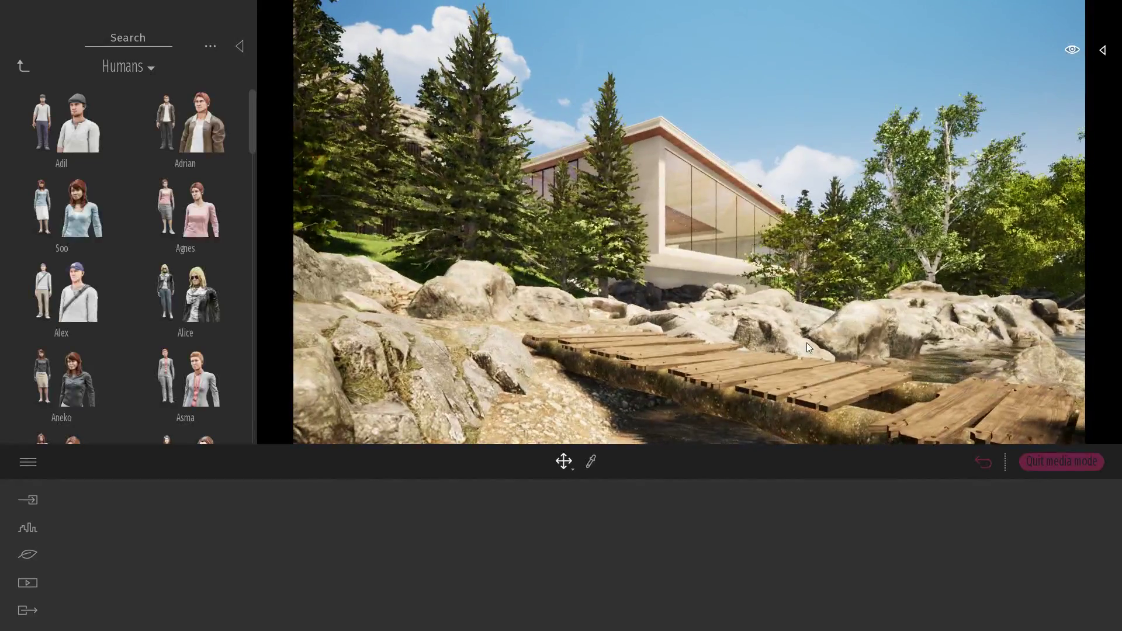